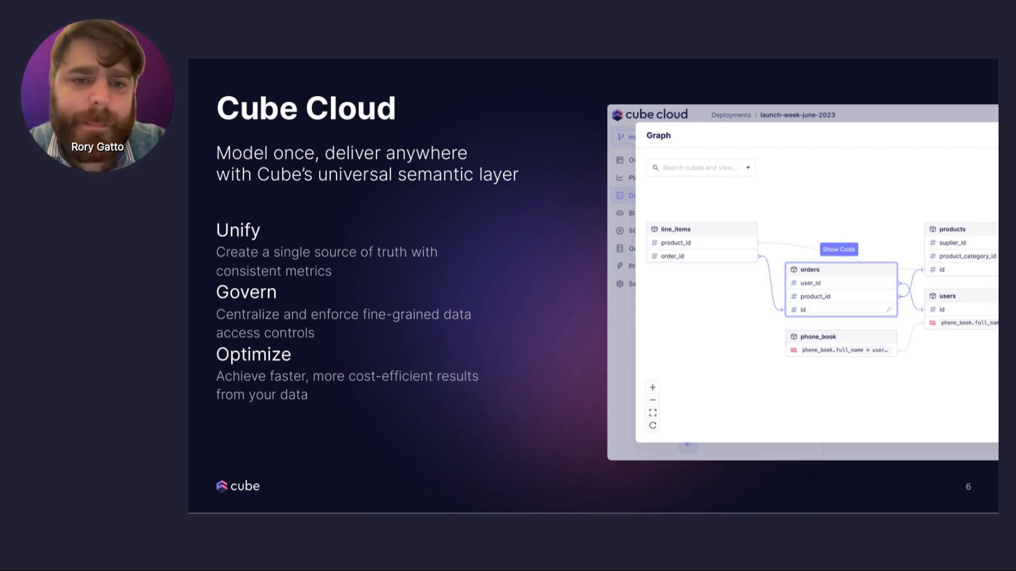
key("Right")
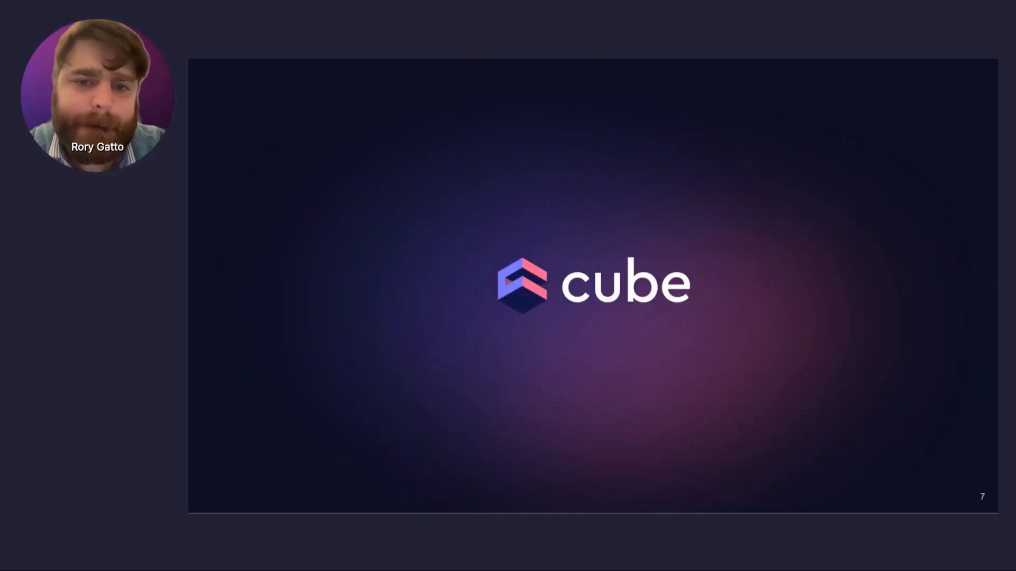
key("Right")
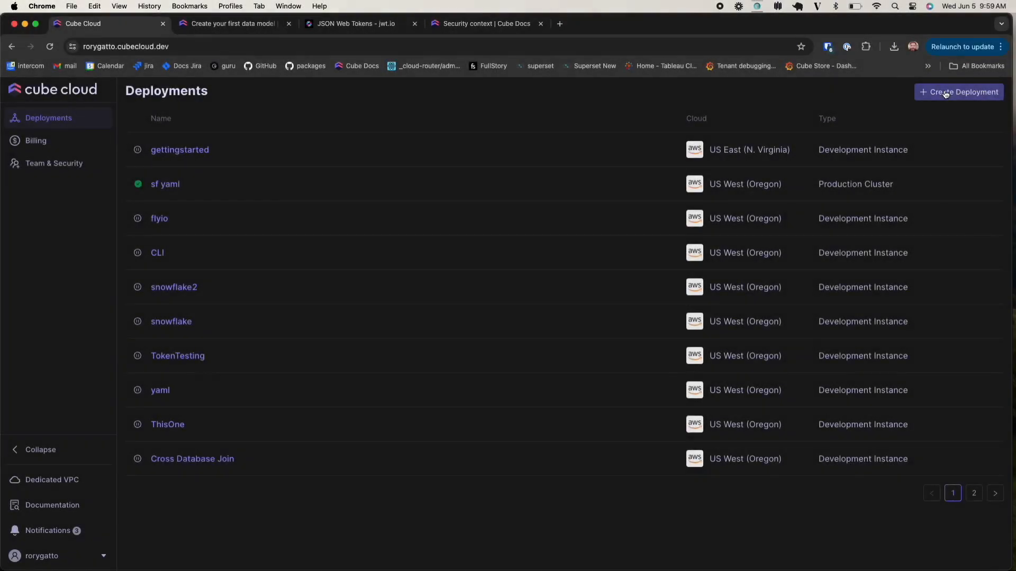
Create a deployment named gettingstarted2 on Amazon Web Services in US East (N. Virginia) and start it as a fresh project
left_click(934, 95)
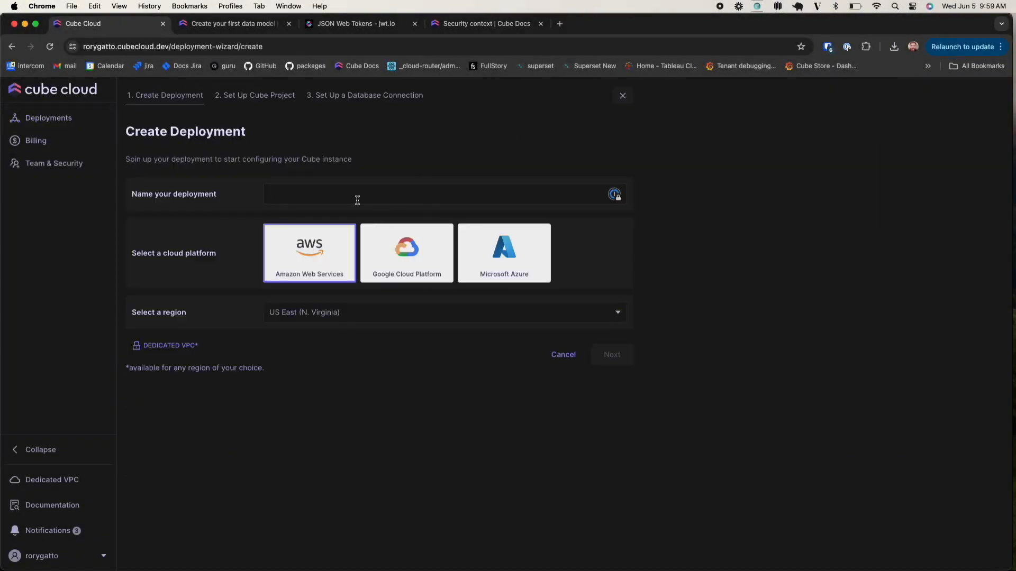
type("getting")
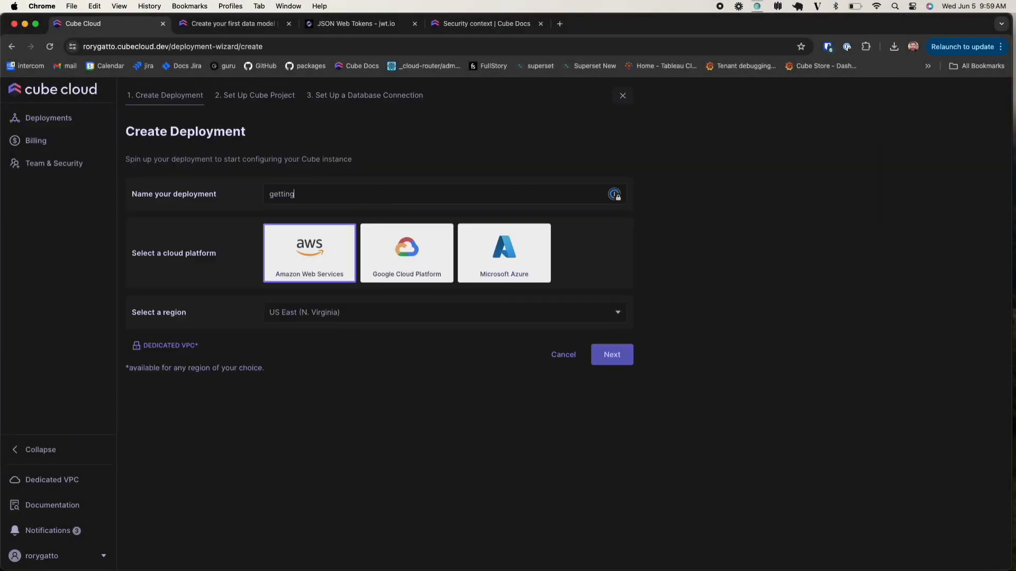
type("started2")
left_click(611, 358)
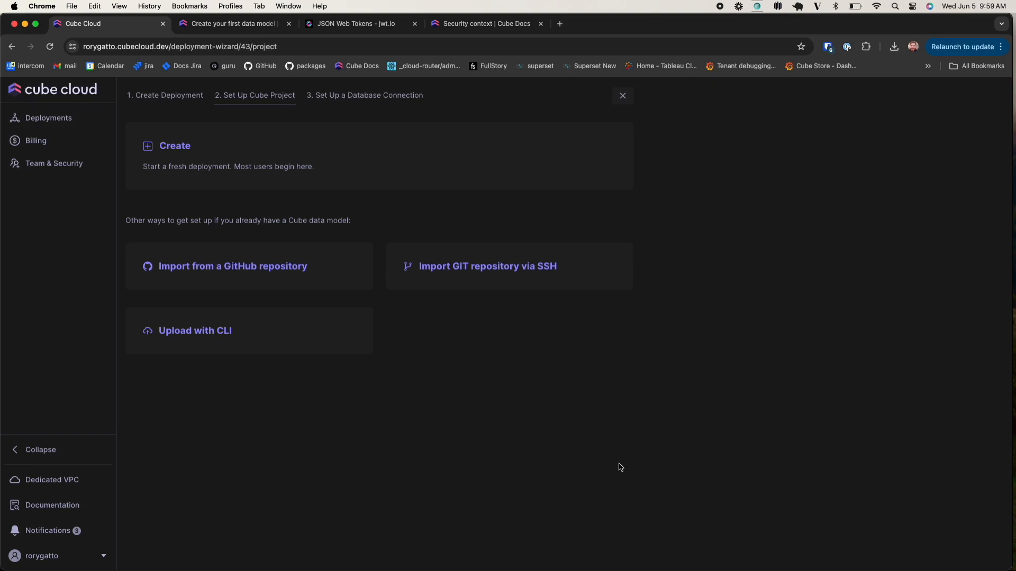
left_click(400, 146)
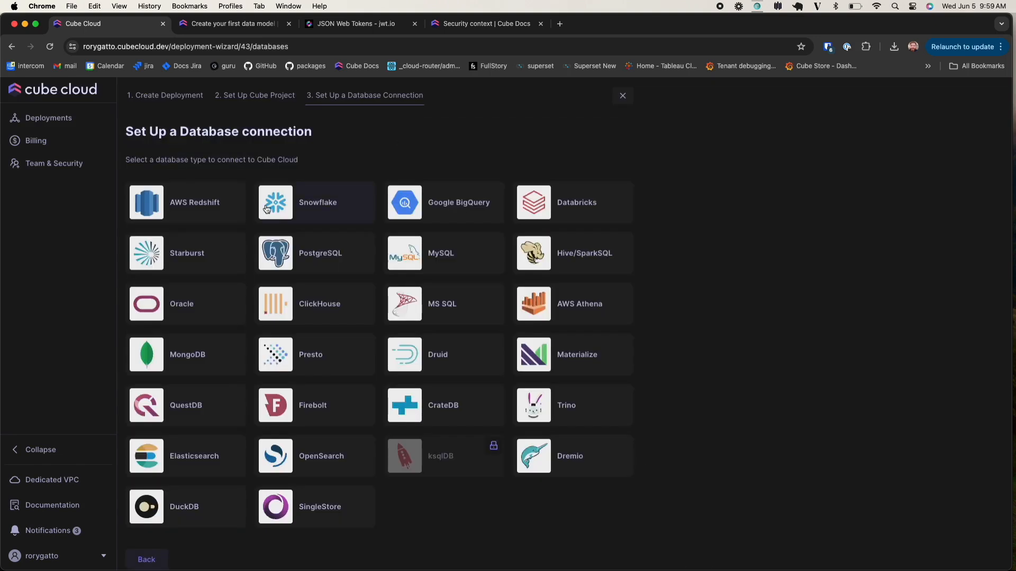
Choose Snowflake as the database type and enter the username CUBE_DEMO and the database password
left_click(315, 209)
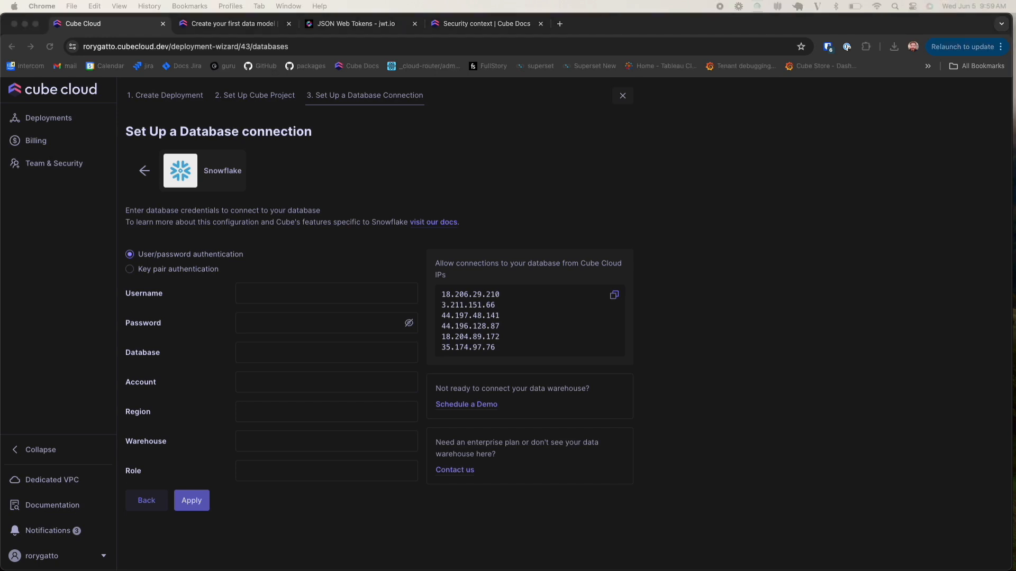
left_click(325, 296)
type("CUBE_DEMO")
left_click(368, 330)
left_click(365, 323)
key("super+v")
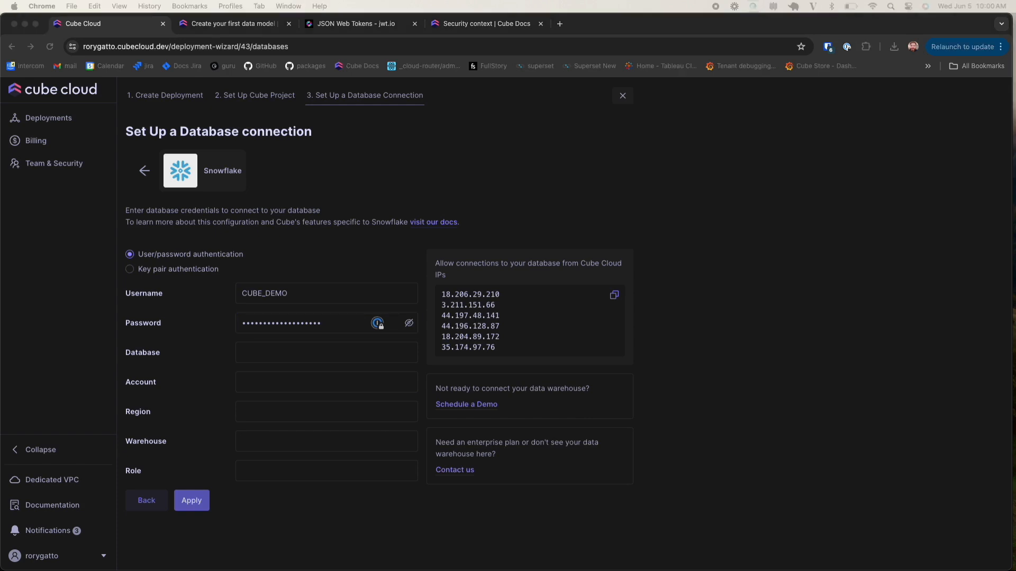
Set the Snowflake database to CUBE_DEMO, fill in the account identifier, and set the region to us-west-2
left_click(341, 356)
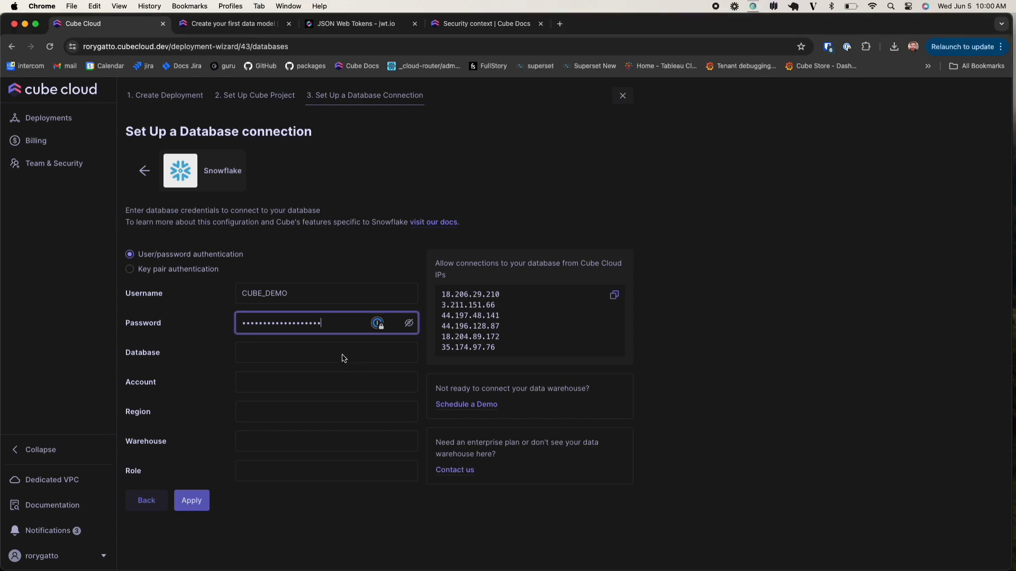
type("CUBE_DEMO")
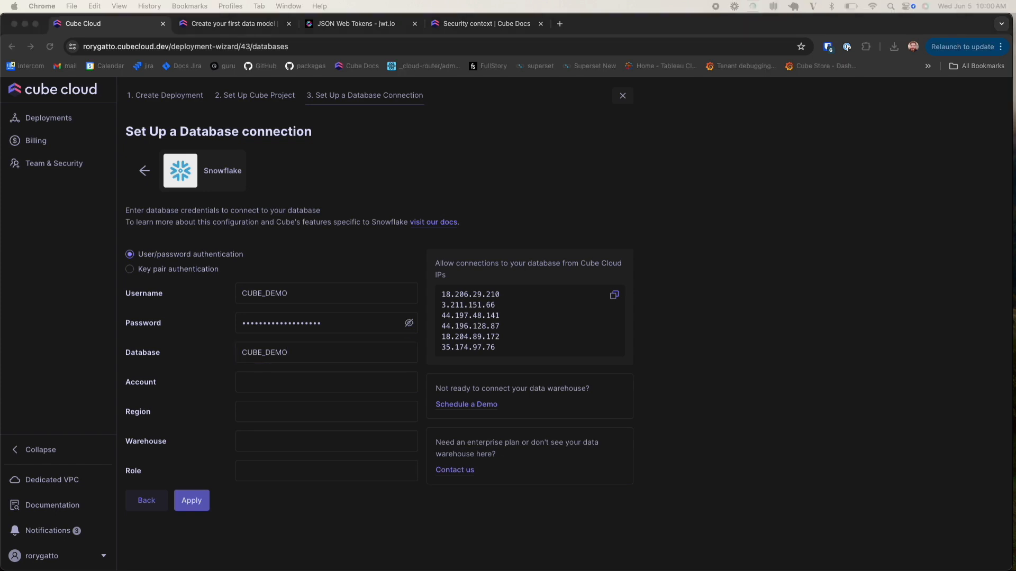
left_click(344, 382)
type("DPRJVCP-CUBEDEV_PARTNER")
left_click(298, 414)
left_click(298, 415)
type("us-west-2")
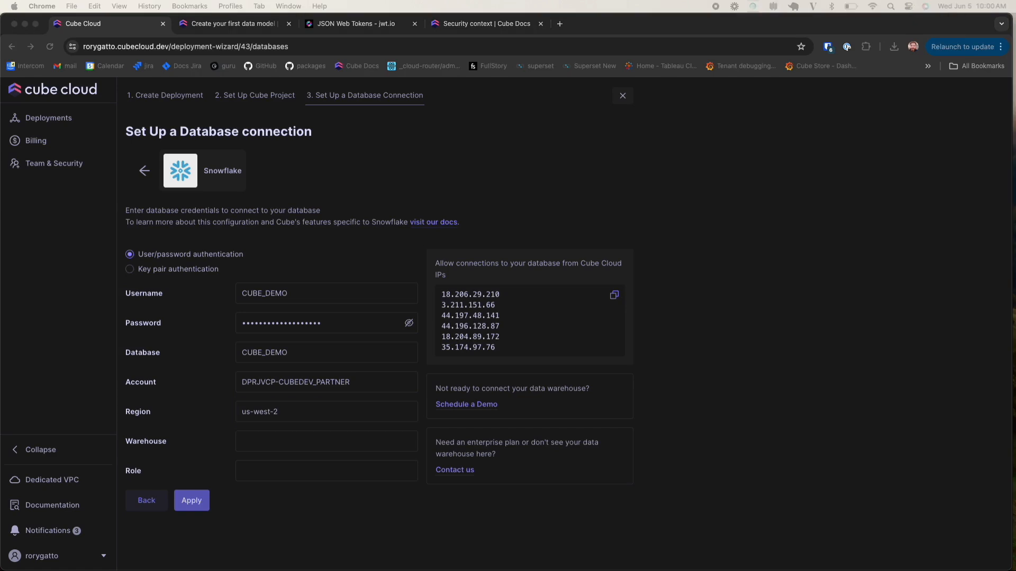
Set the warehouse to CUBE_DEMO_WH and the role to CUBE_DEMO, and apply the Snowflake connection
left_click(371, 443)
left_click(363, 443)
type("CUBE_DEMO_WH")
left_click(328, 476)
left_click(329, 471)
type("CUBE_DEMO")
left_click(206, 499)
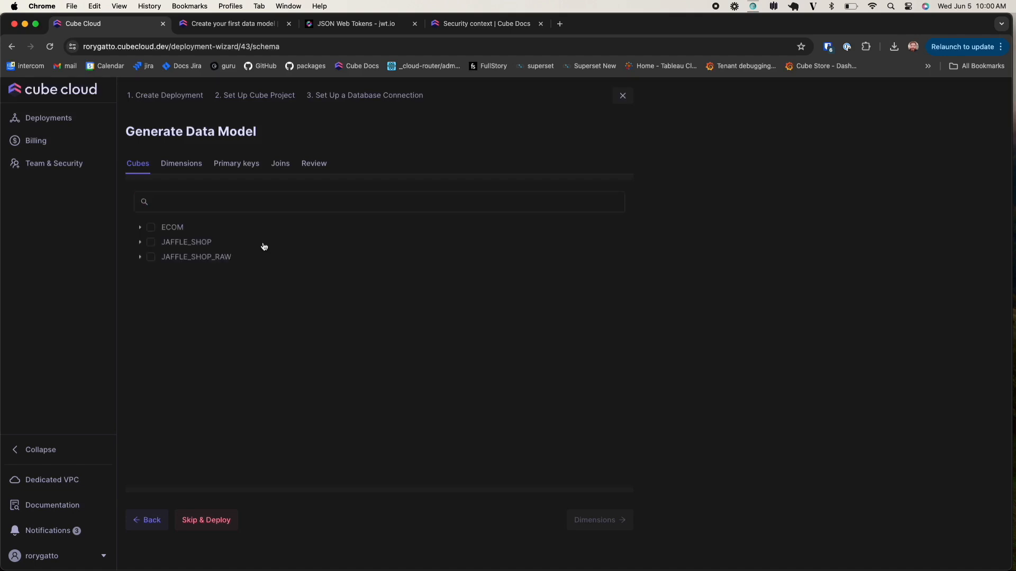
Select the ECOM tables LINE_ITEMS, ORDERS, PRODUCTS and USERS for the data model and continue to the dimensions
left_click(140, 228)
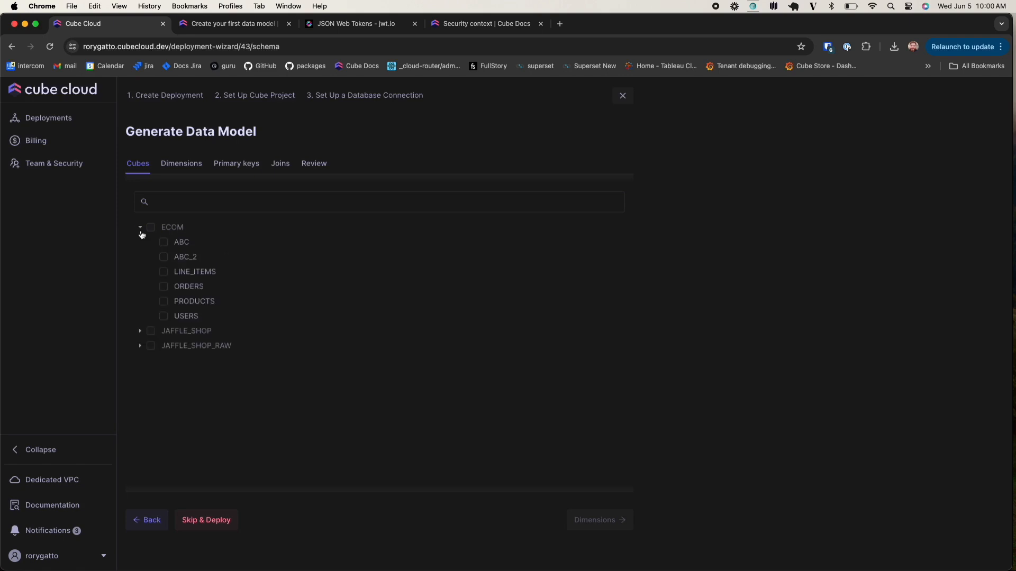
left_click(164, 272)
left_click(163, 286)
left_click(163, 301)
left_click(164, 316)
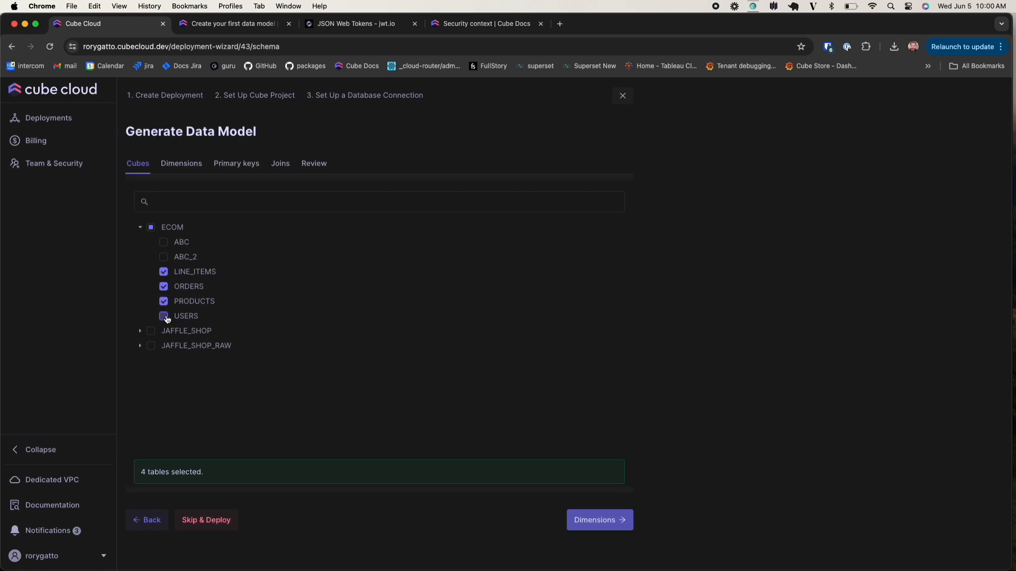
left_click(597, 524)
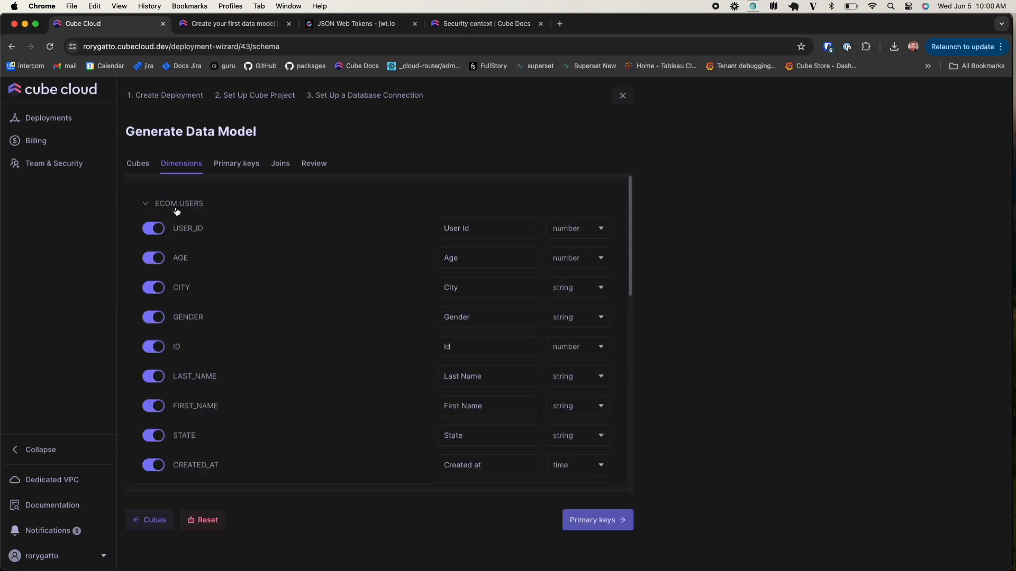
Check the proposed dimensions of all four ECOM tables, keep them all enabled, and continue to the primary keys
scroll(500, 353, "down", 3)
scroll(500, 354, "down", 4)
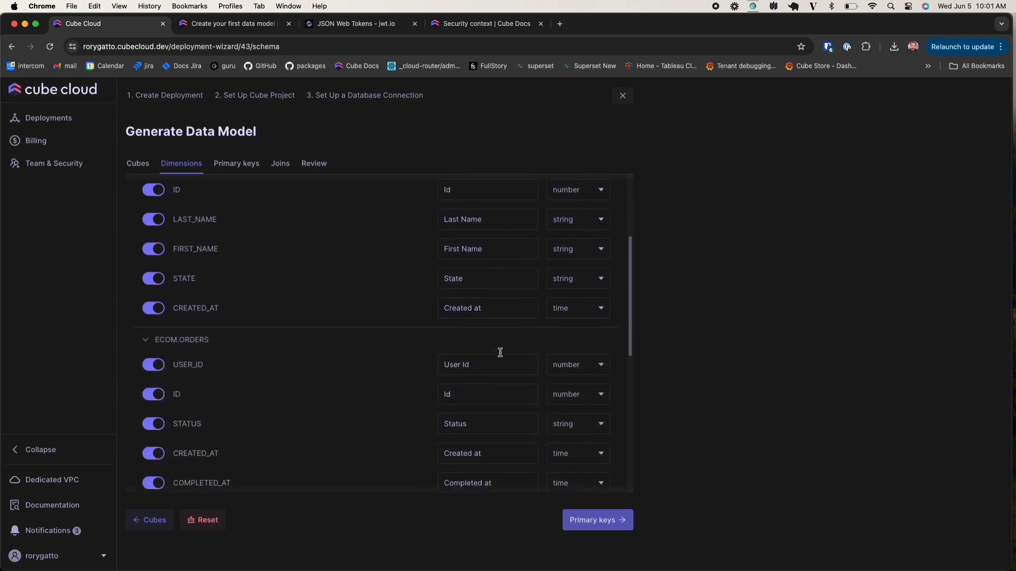
scroll(500, 353, "down", 4)
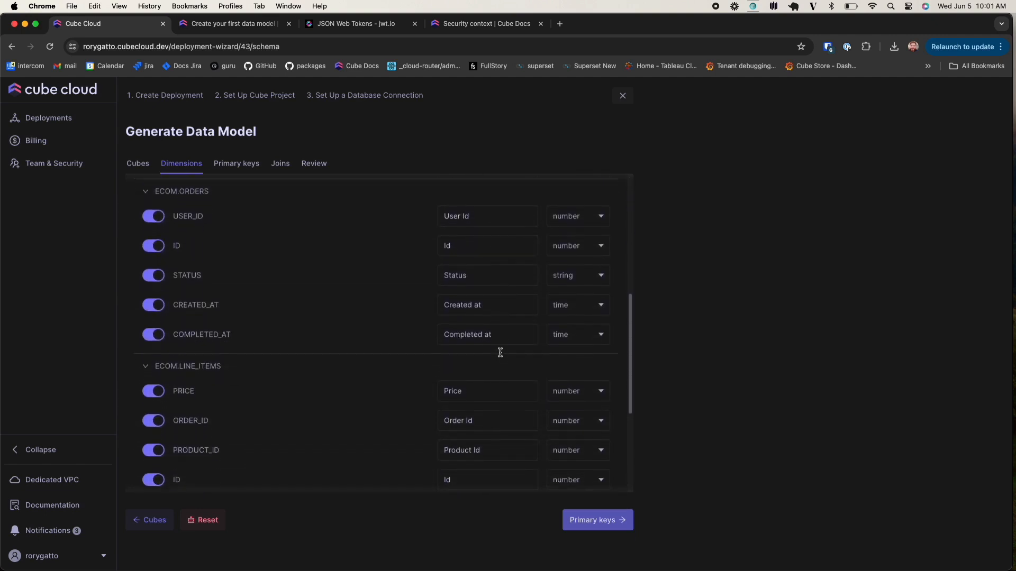
scroll(500, 353, "down", 4)
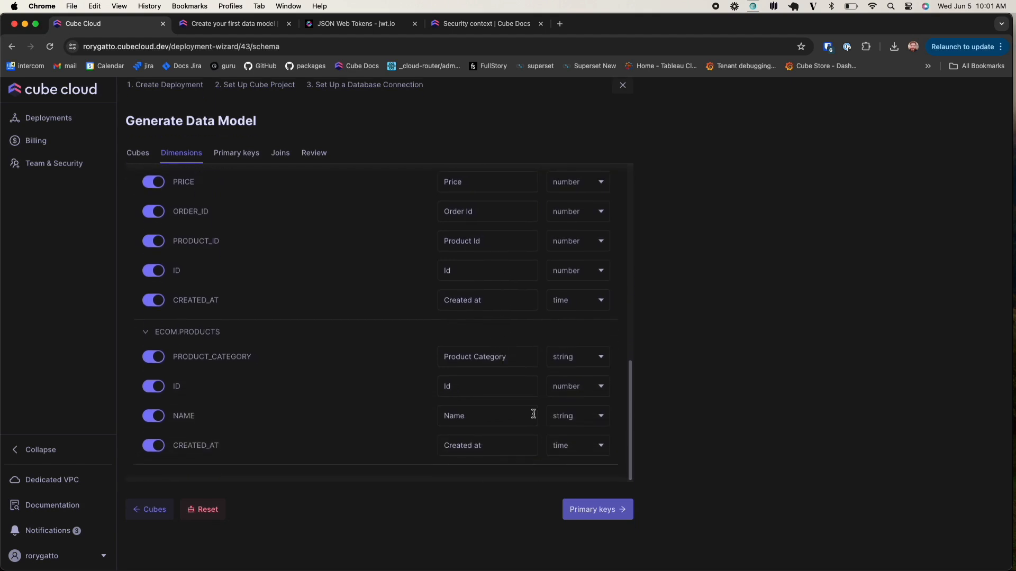
left_click(588, 509)
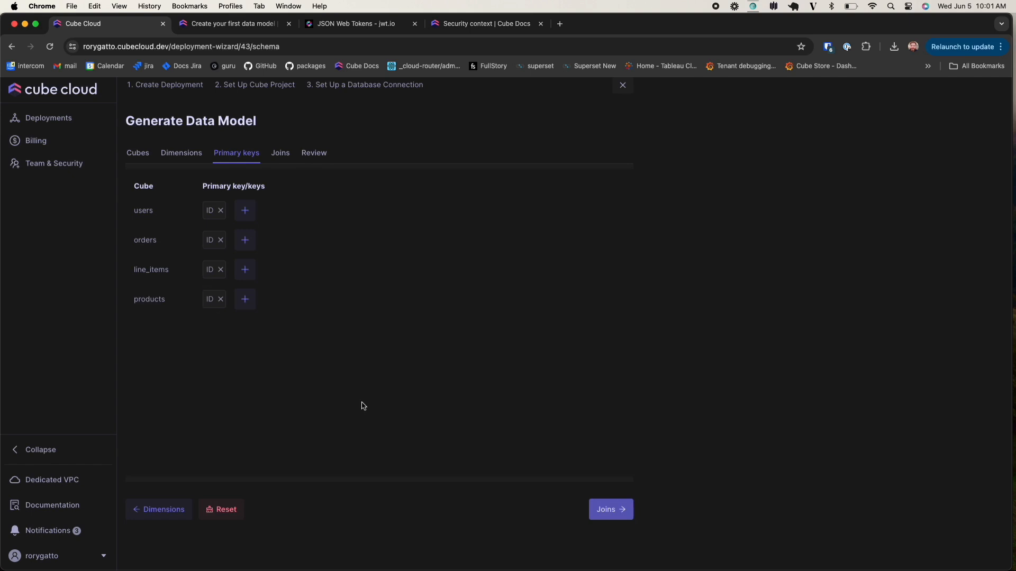
Accept the ID primary keys and change the join from orders.USER_ID to target users.ID
left_click(609, 510)
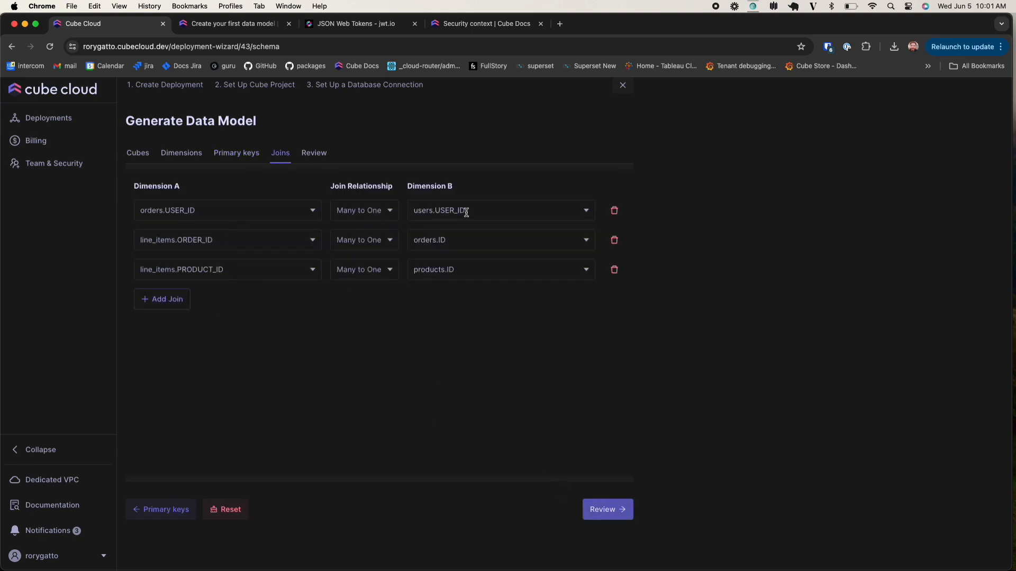
left_click(507, 212)
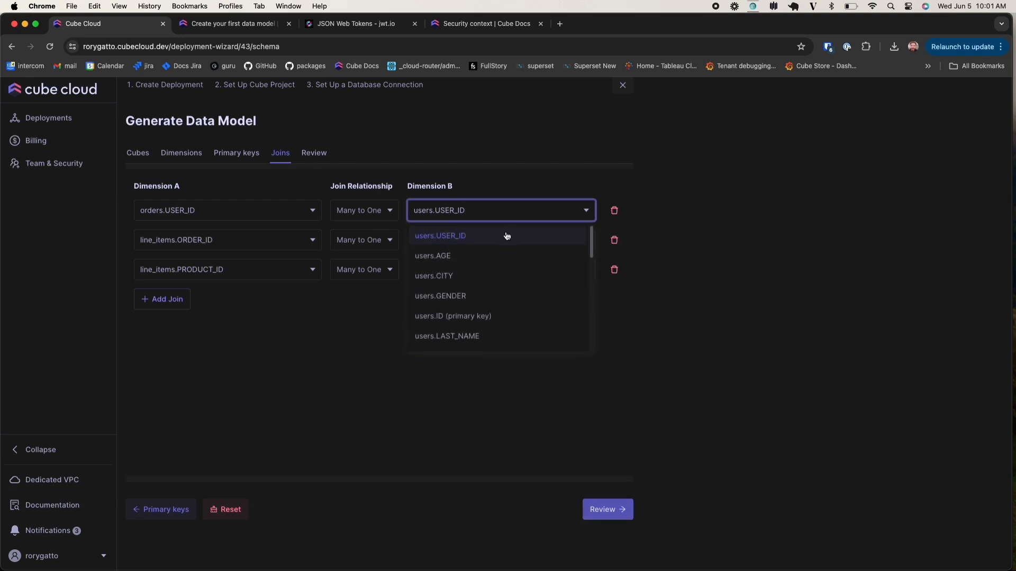
left_click(497, 317)
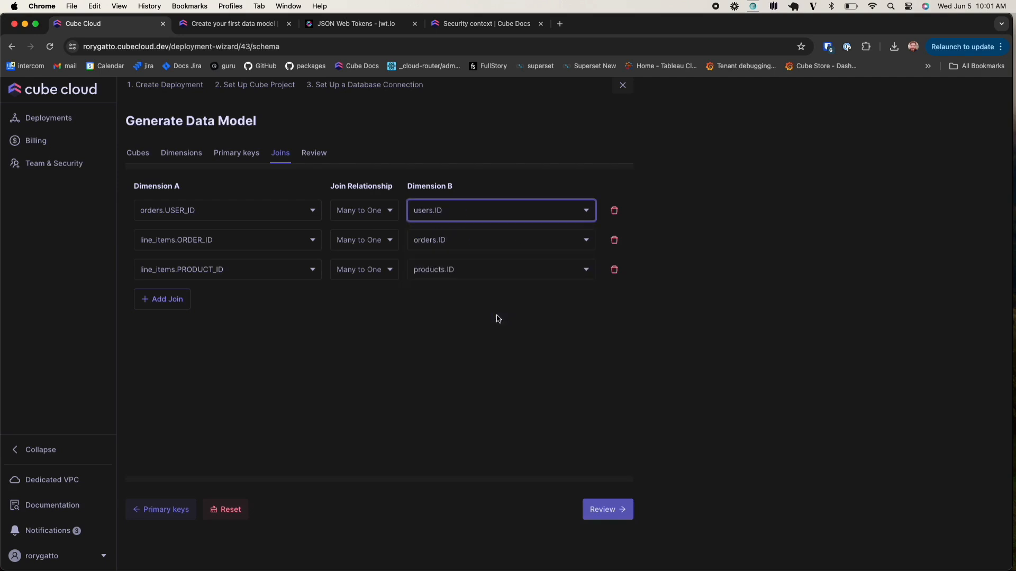
Review the members and joins of the four cubes and generate the data model in YAML format
left_click(608, 516)
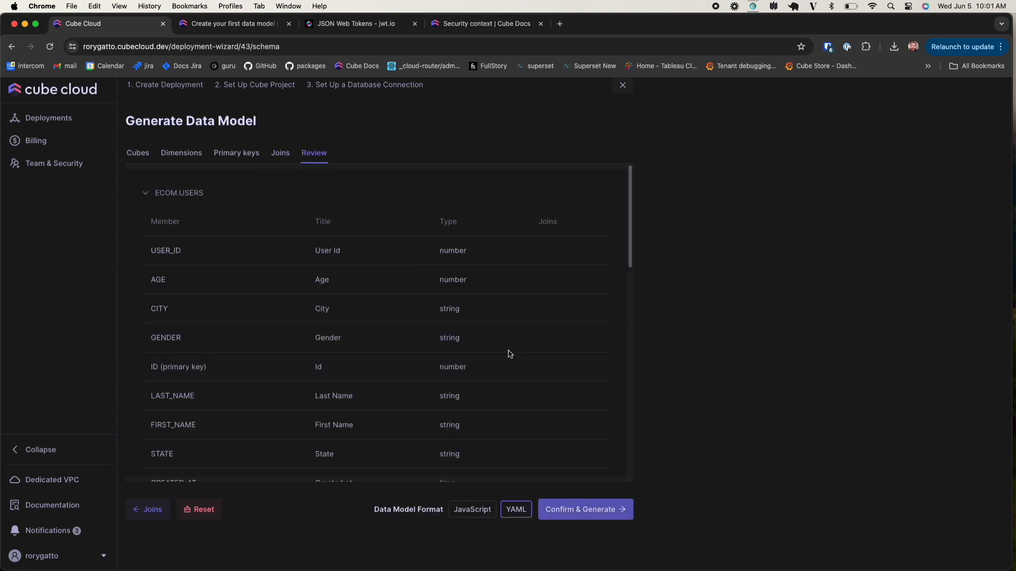
scroll(443, 369, "down", 10)
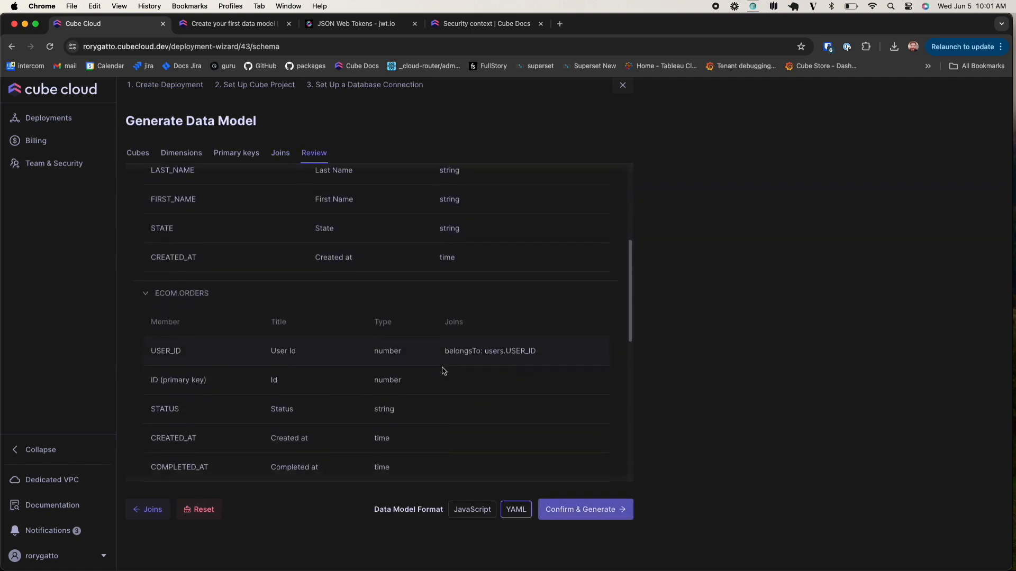
scroll(443, 370, "down", 10)
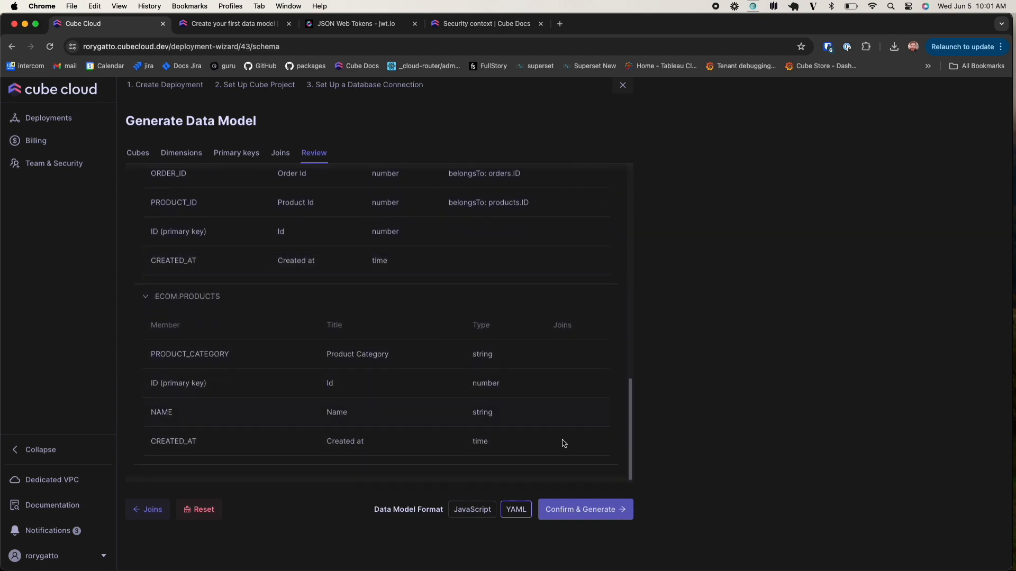
left_click(575, 510)
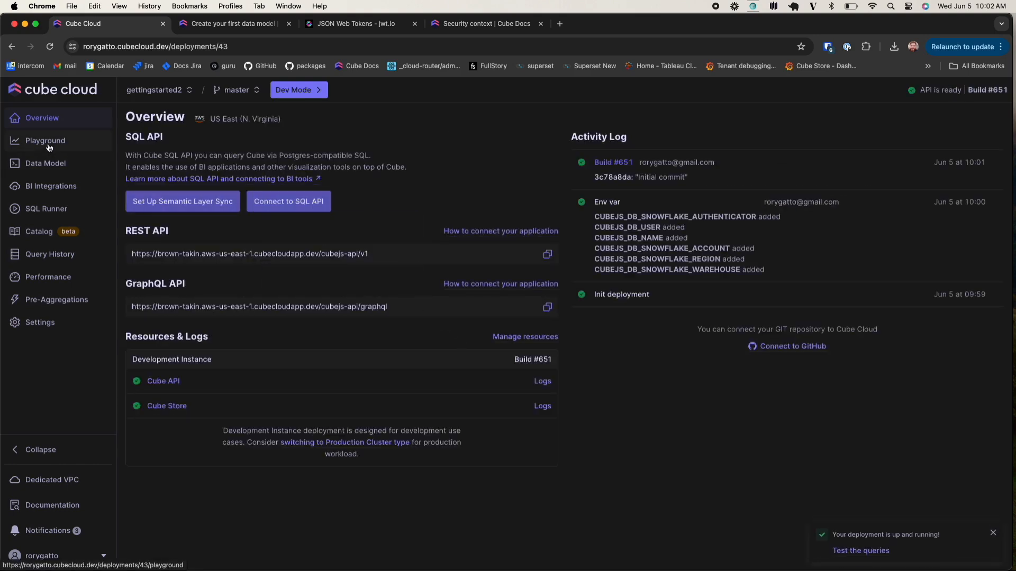
Examine the joins, dimensions and measures in the generated line_items.yml and orders.yml data model files
left_click(47, 164)
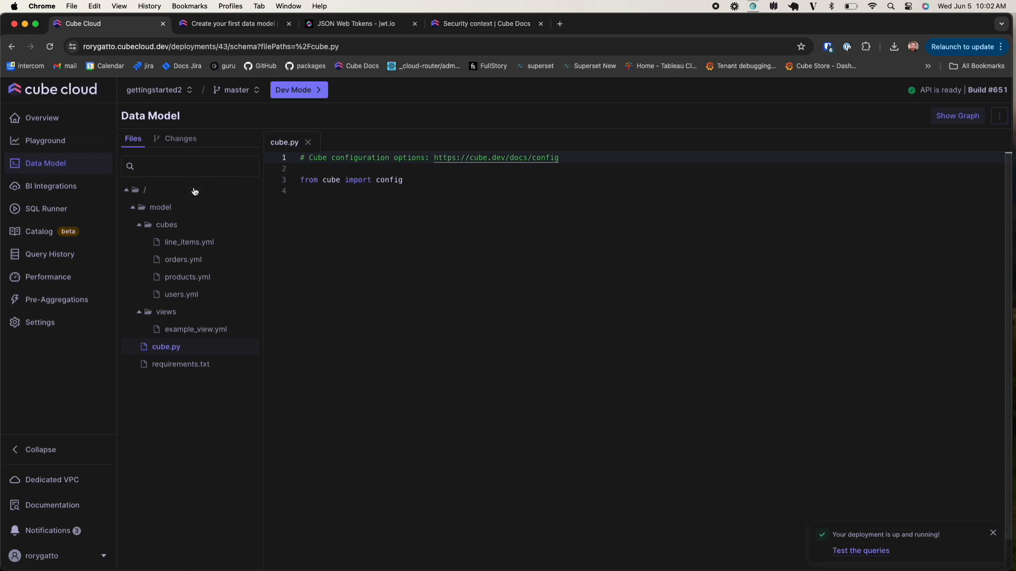
left_click(189, 243)
scroll(422, 483, "down", 5)
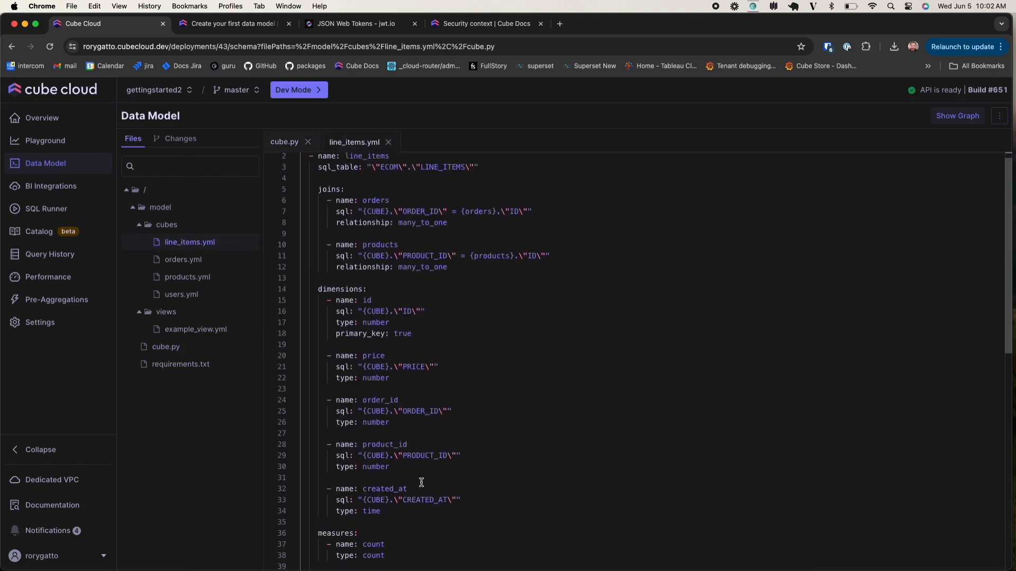
scroll(421, 483, "down", 1)
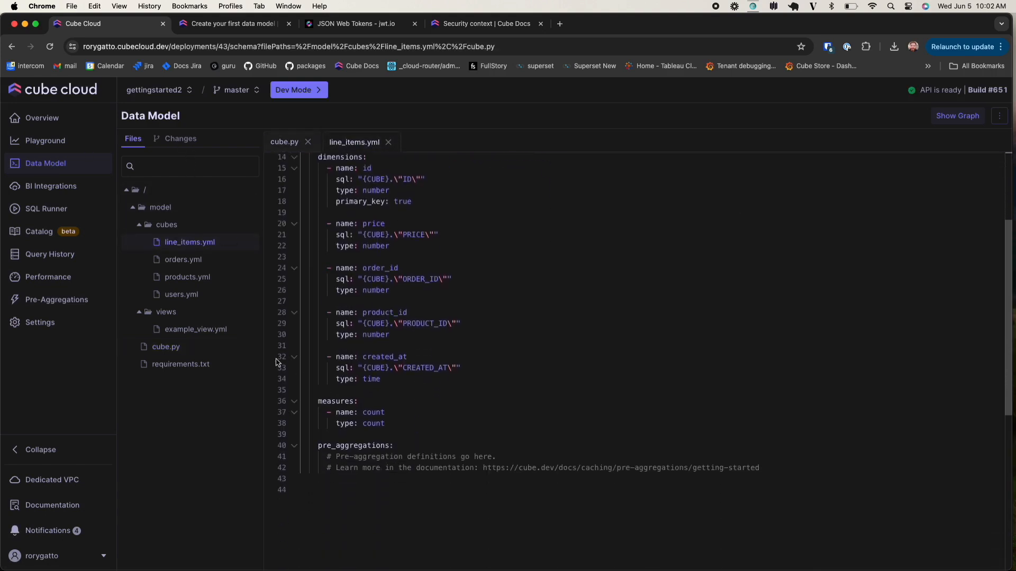
left_click(206, 267)
scroll(391, 371, "down", 4)
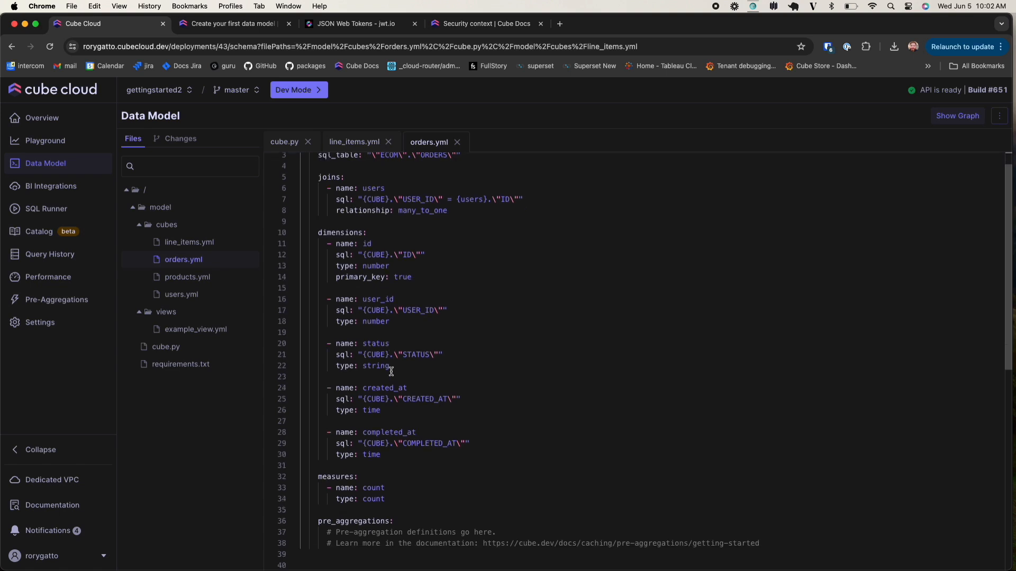
scroll(391, 372, "up", 4)
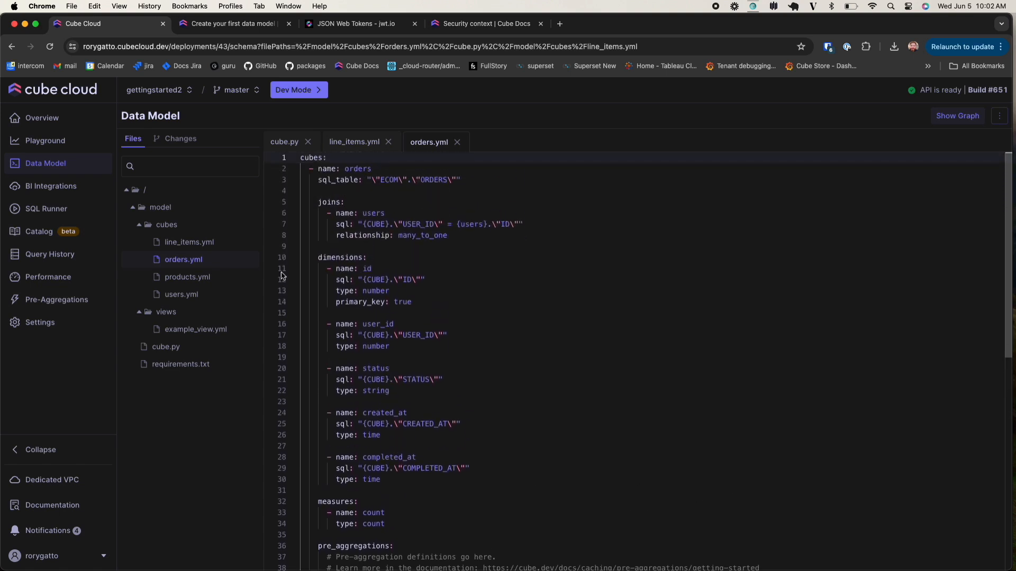
Build a Playground query on the orders cube with the status dimension and the count measure
left_click(78, 146)
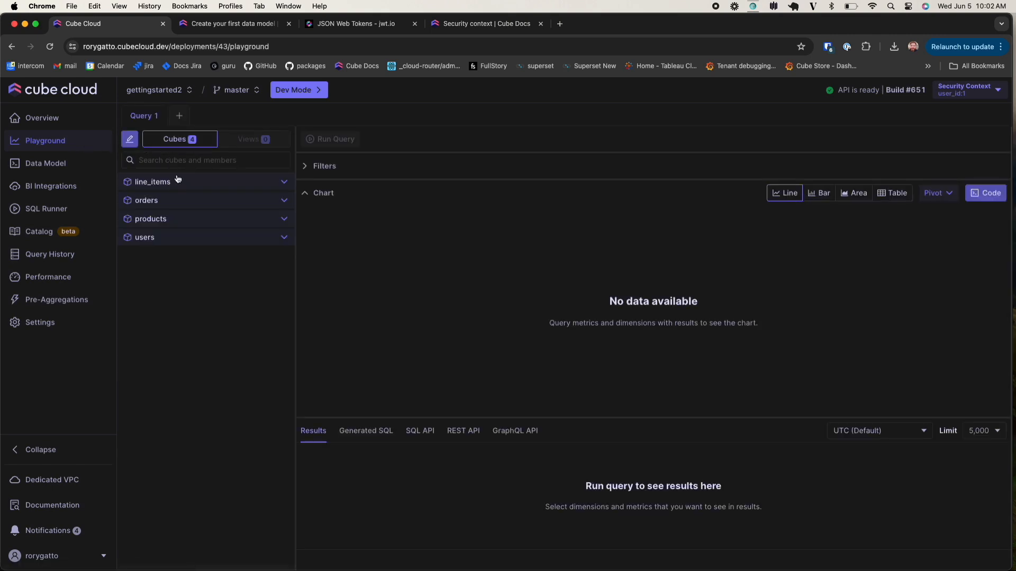
left_click(178, 202)
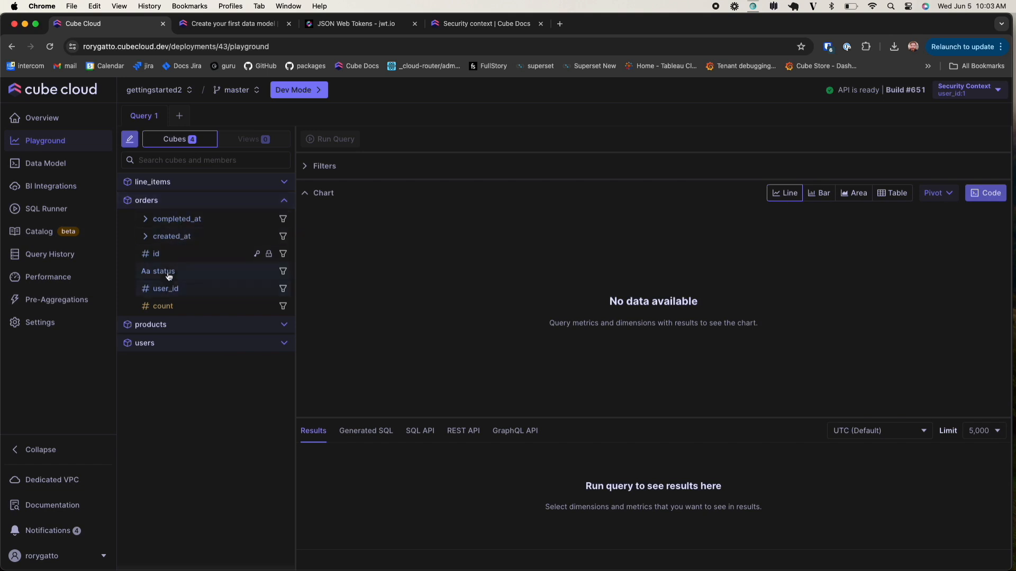
left_click(158, 254)
left_click(158, 253)
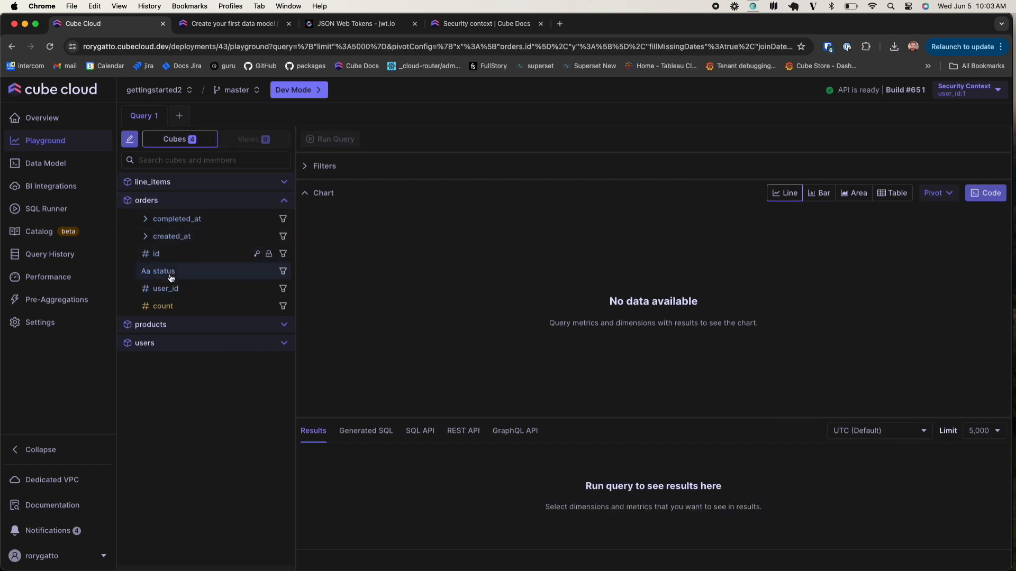
left_click(170, 272)
left_click(163, 305)
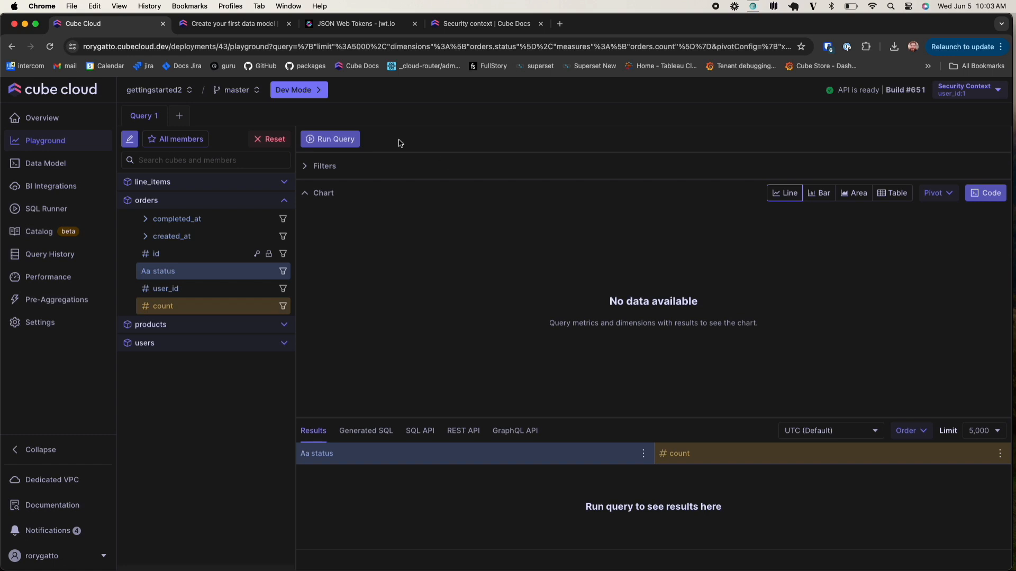
Run the orders status and count query, and enter Dev Mode for the data model
left_click(341, 142)
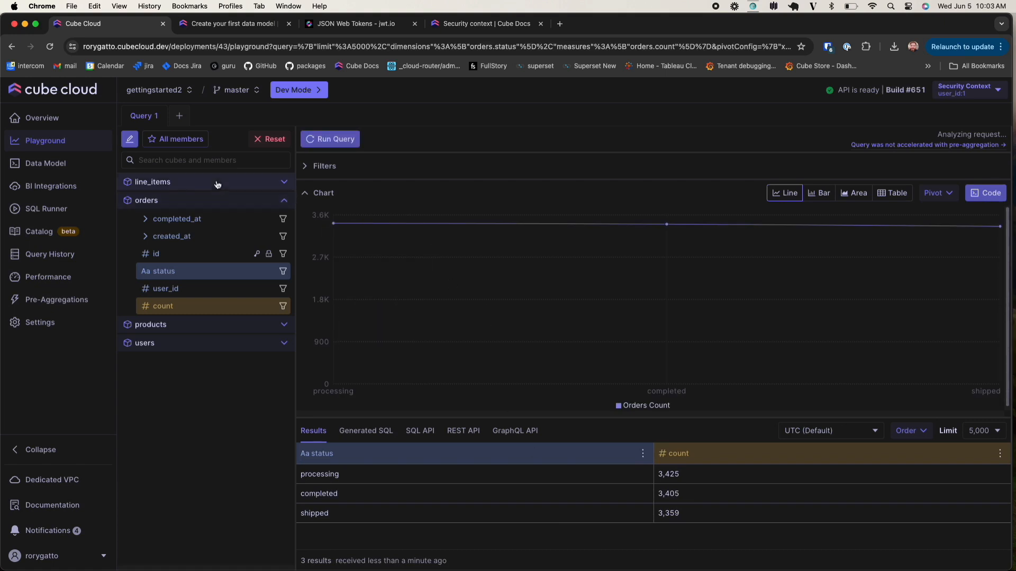
left_click(62, 162)
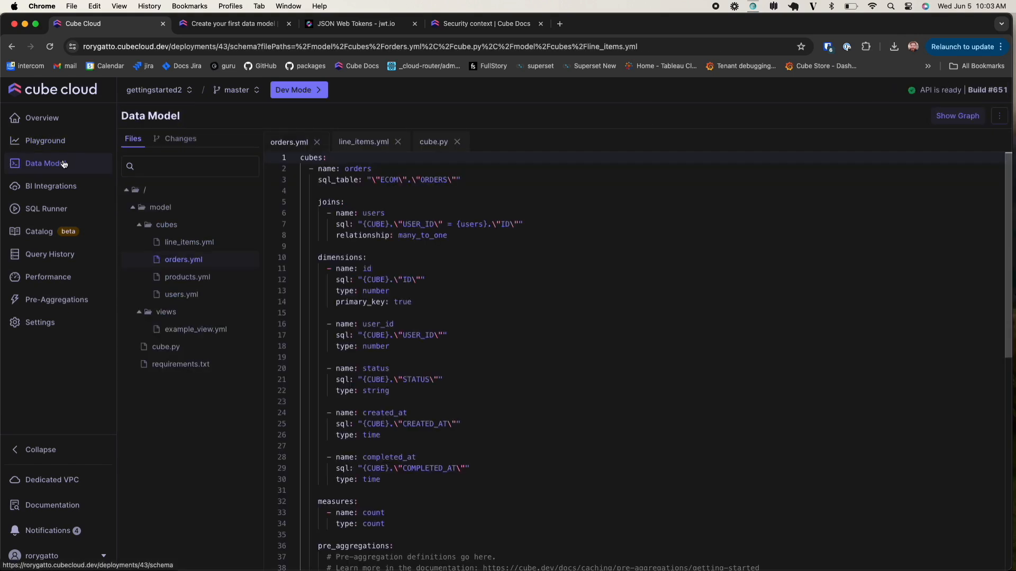
left_click(296, 91)
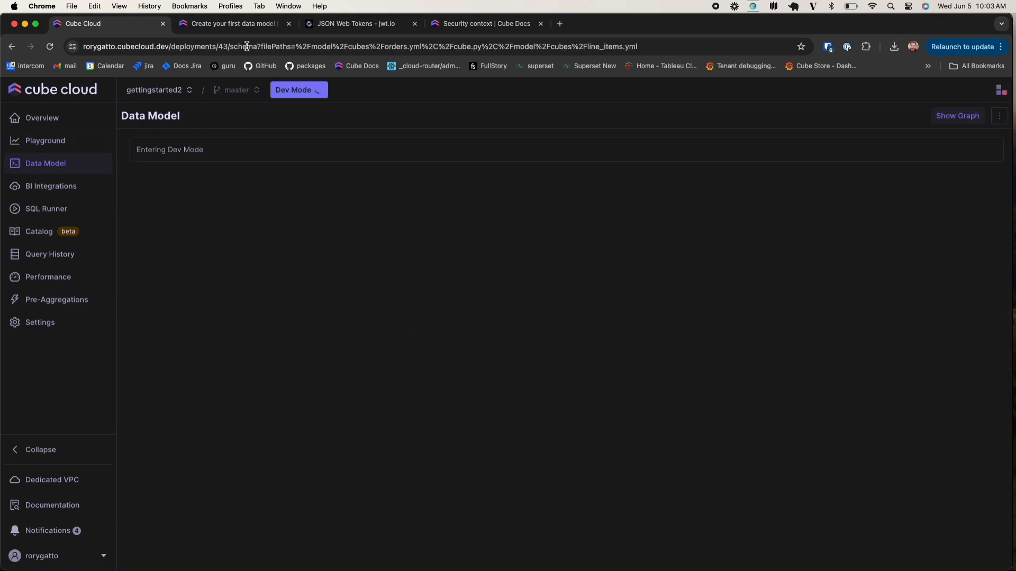
Copy the sample orders_view YAML definition from the "Working with views" section of the Cube documentation and return to Cube Cloud
left_click(226, 24)
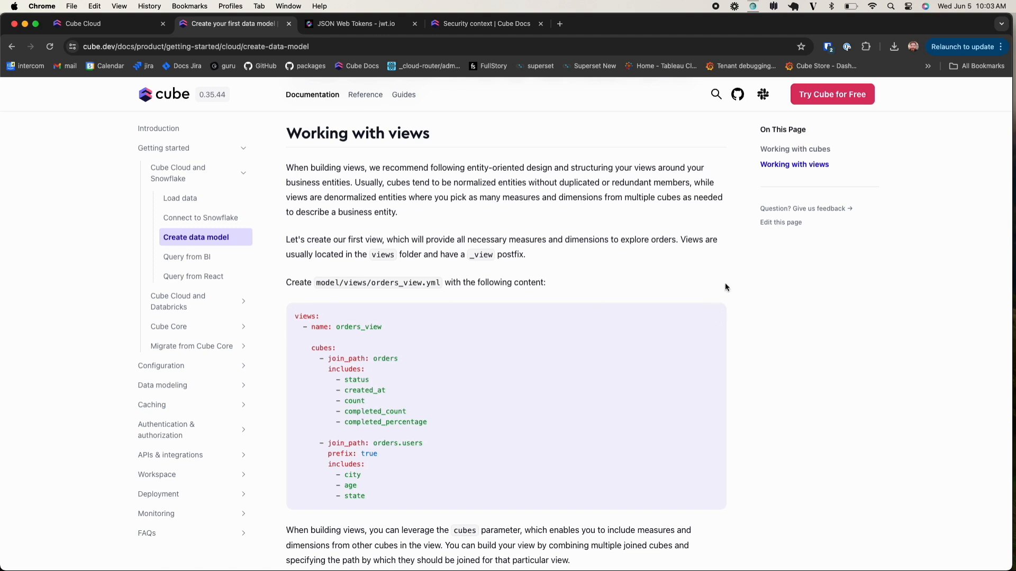
left_click(713, 316)
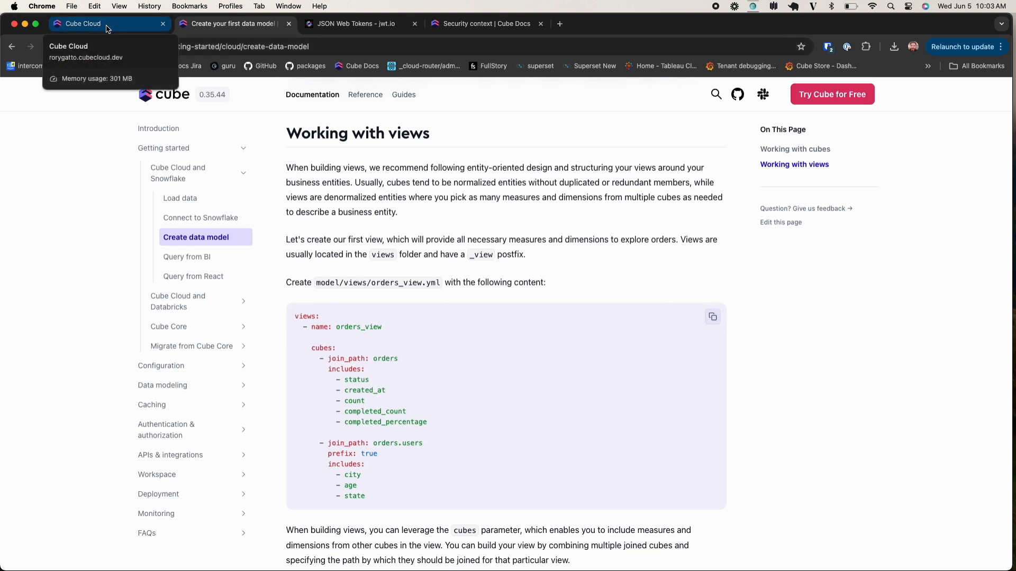
left_click(108, 30)
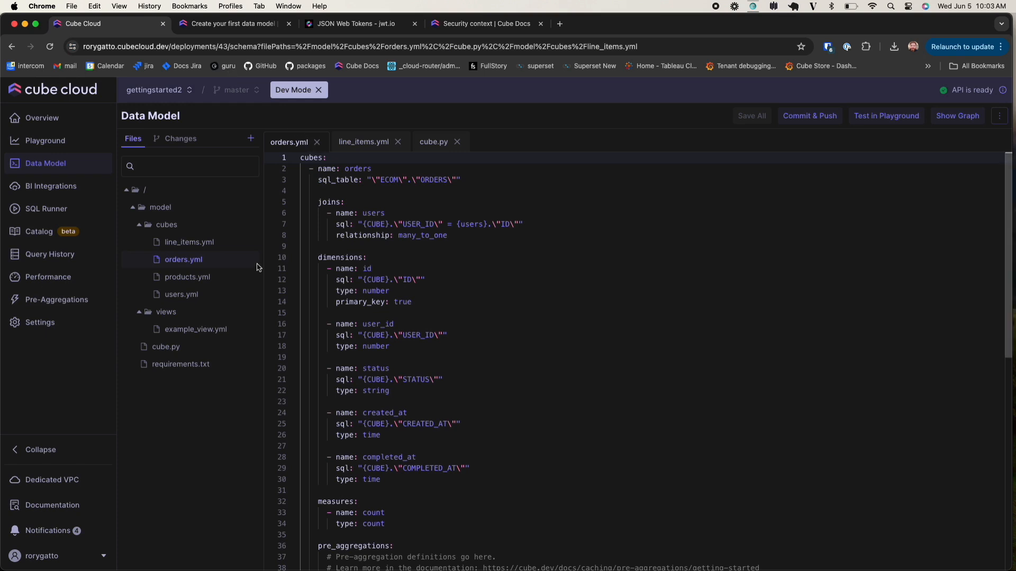
Rename the example_view.yml file in the views folder as order_view.yml
left_click(220, 331)
left_click(248, 329)
left_click(256, 350)
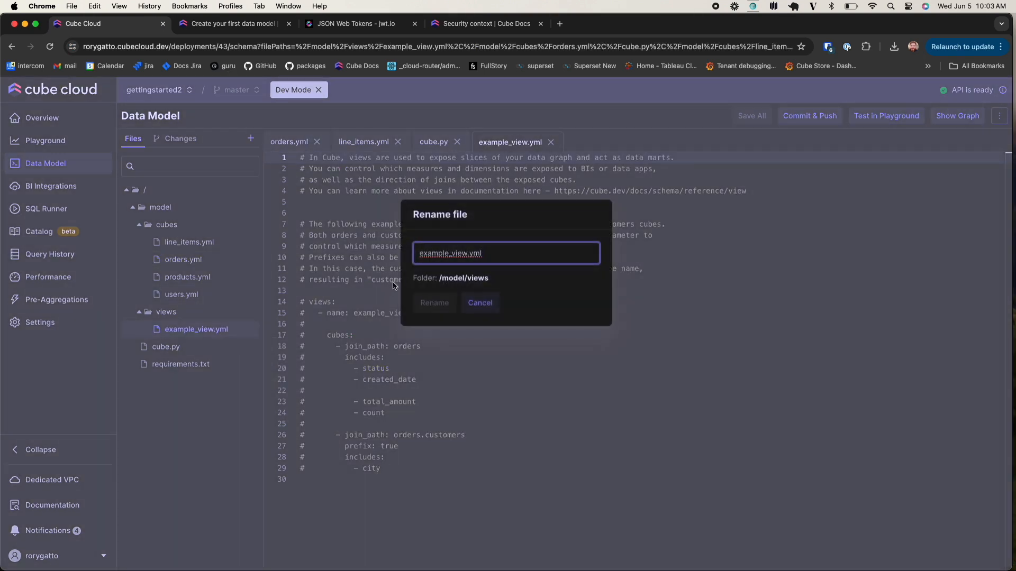
double_click(426, 254)
type("order_view")
left_click(434, 304)
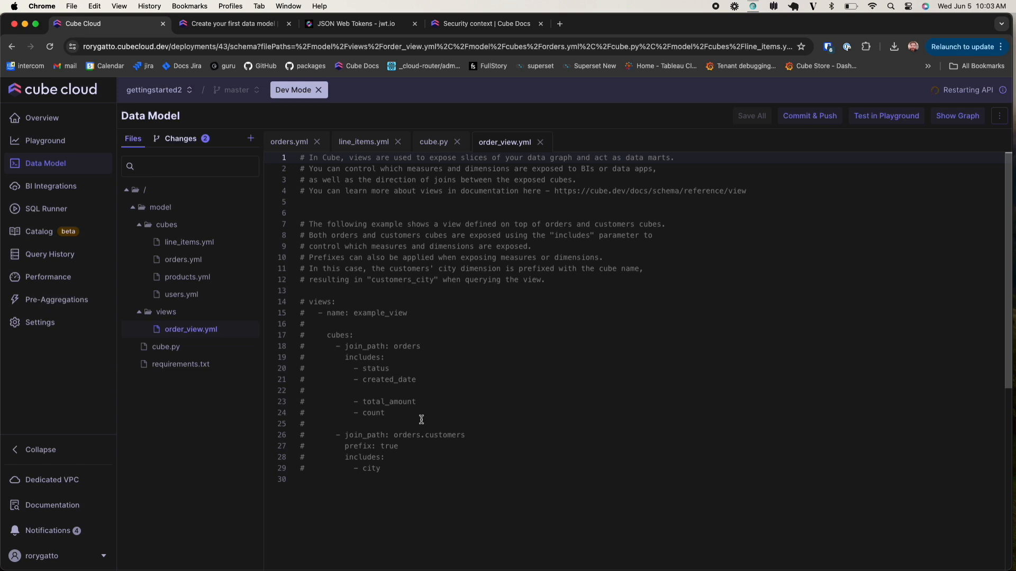
Replace the whole content of order_view.yml with the copied orders_view definition and save it
left_click_drag(405, 481, 256, 108)
key("BackSpace")
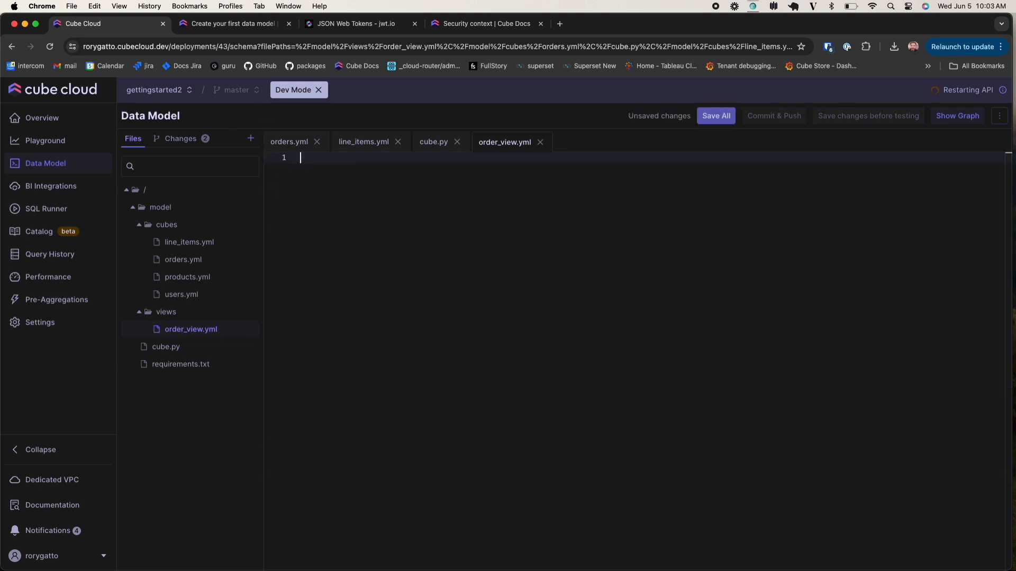
key("super+v")
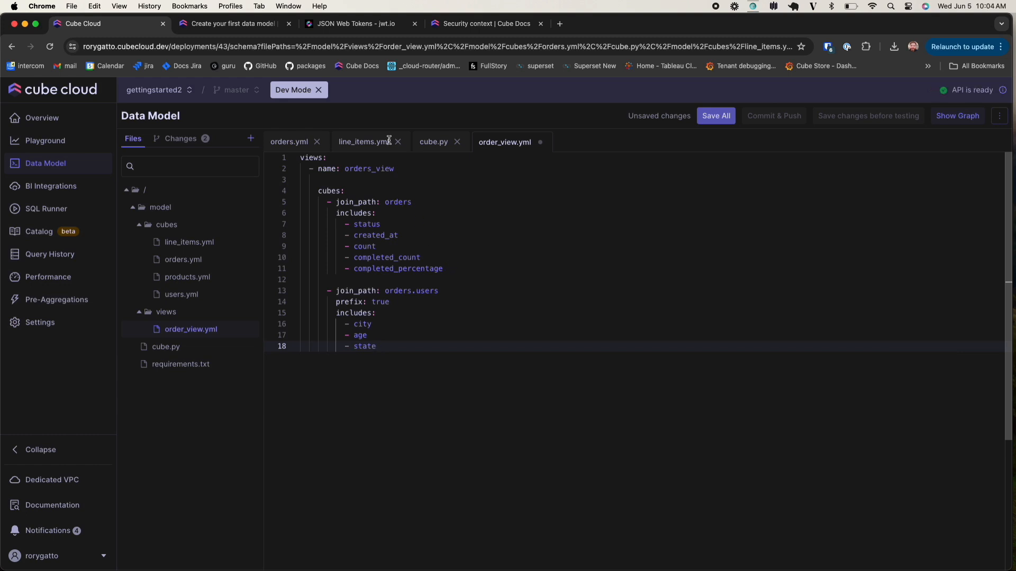
left_click(712, 116)
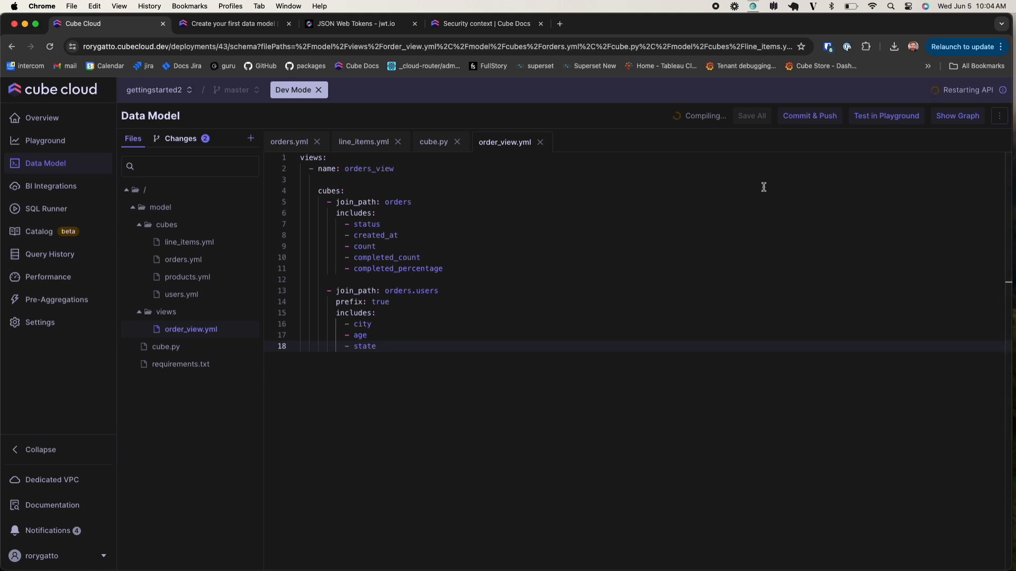
Create a second Playground query on the orders_view view with the count measure and status dimension, and run it
left_click(57, 148)
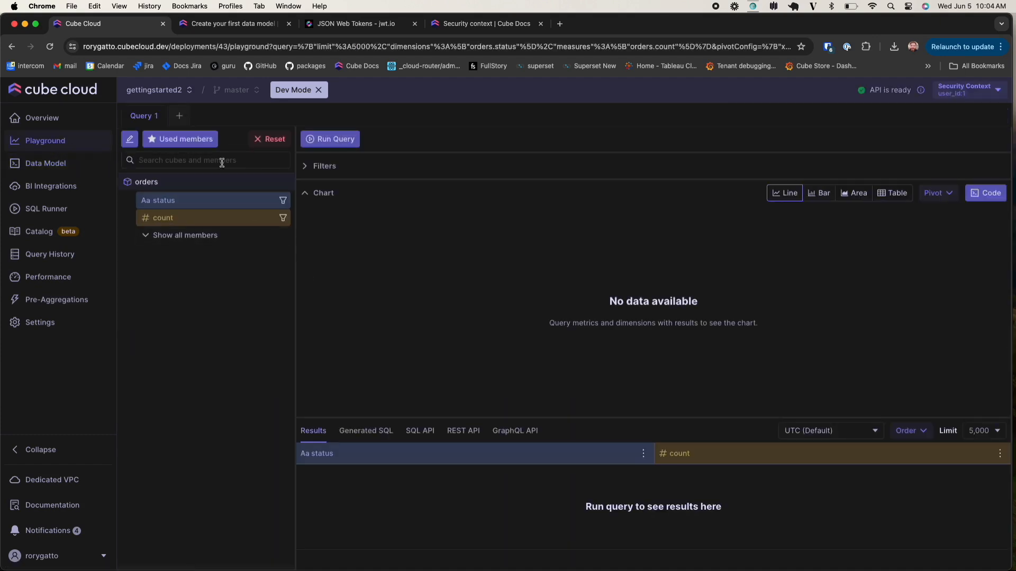
left_click(180, 117)
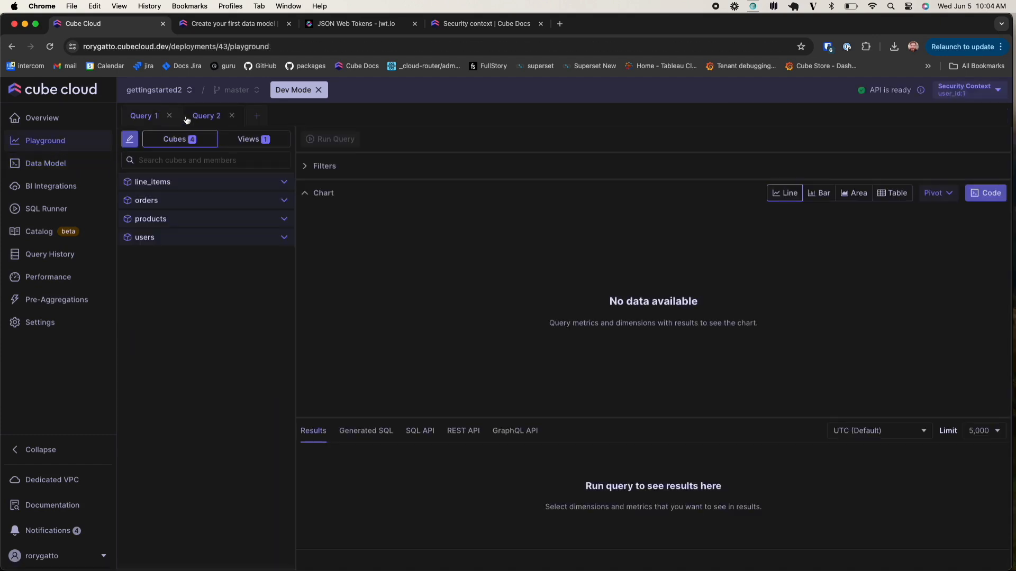
left_click(244, 140)
left_click(209, 183)
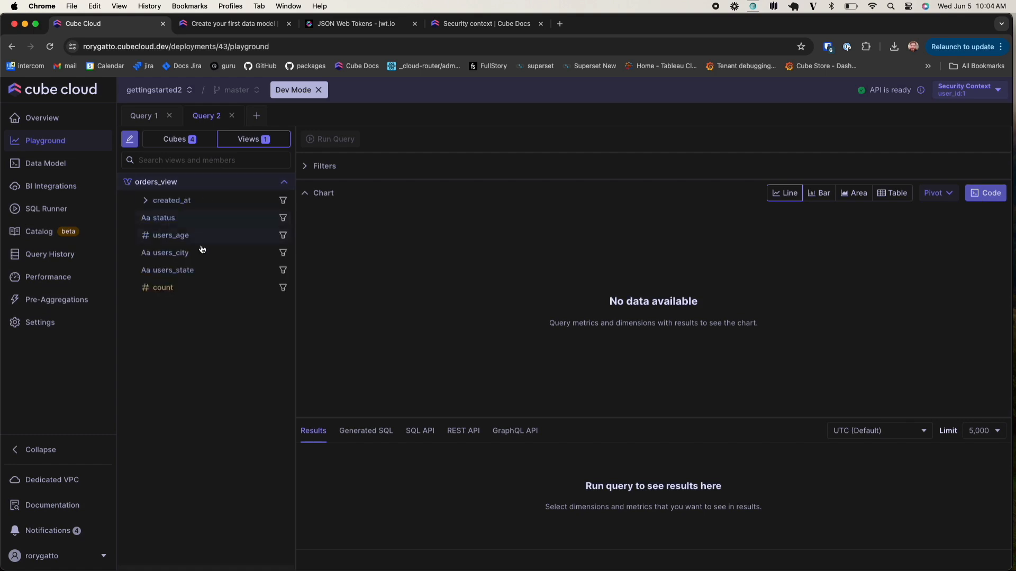
left_click(195, 289)
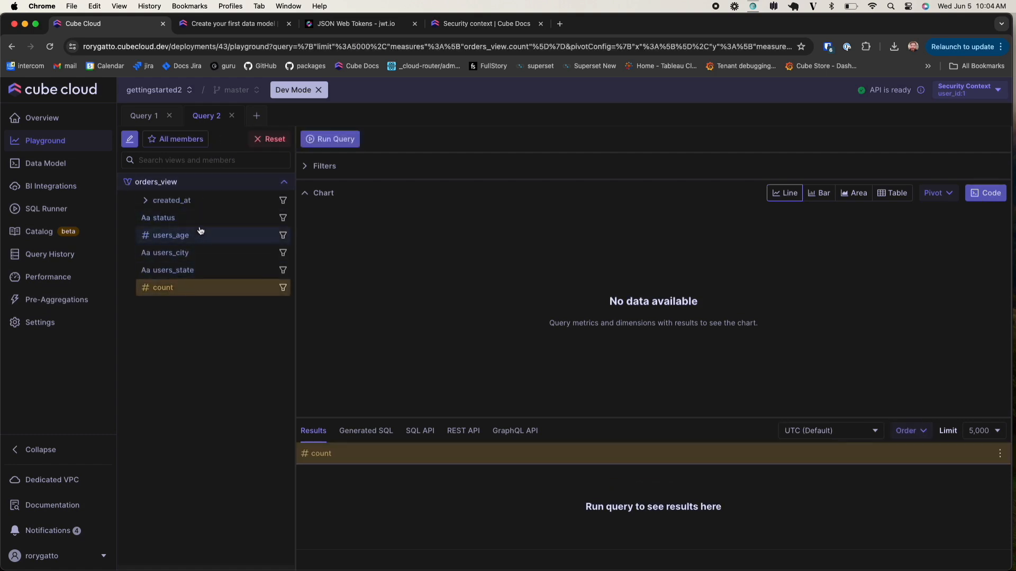
left_click(203, 218)
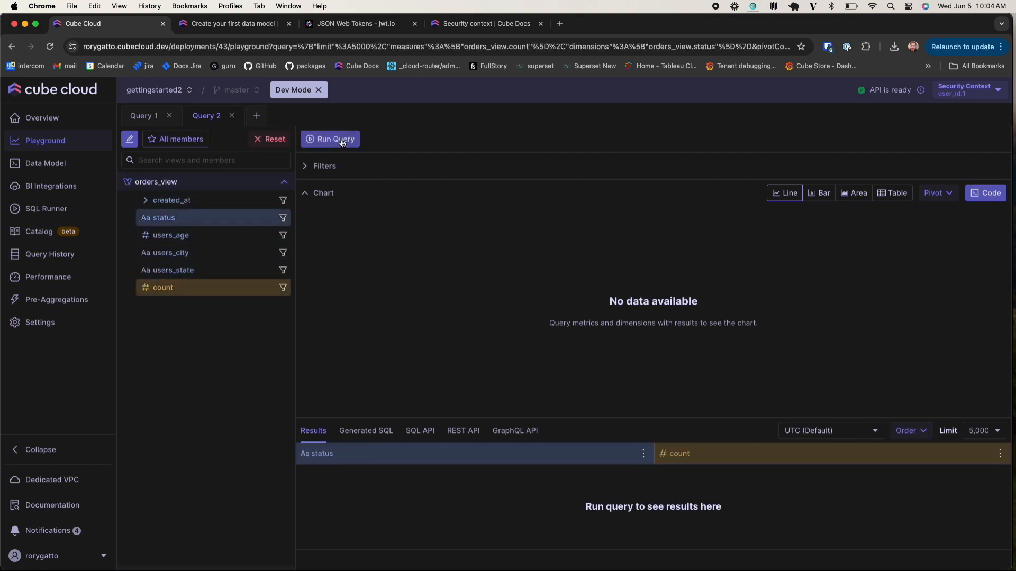
left_click(347, 140)
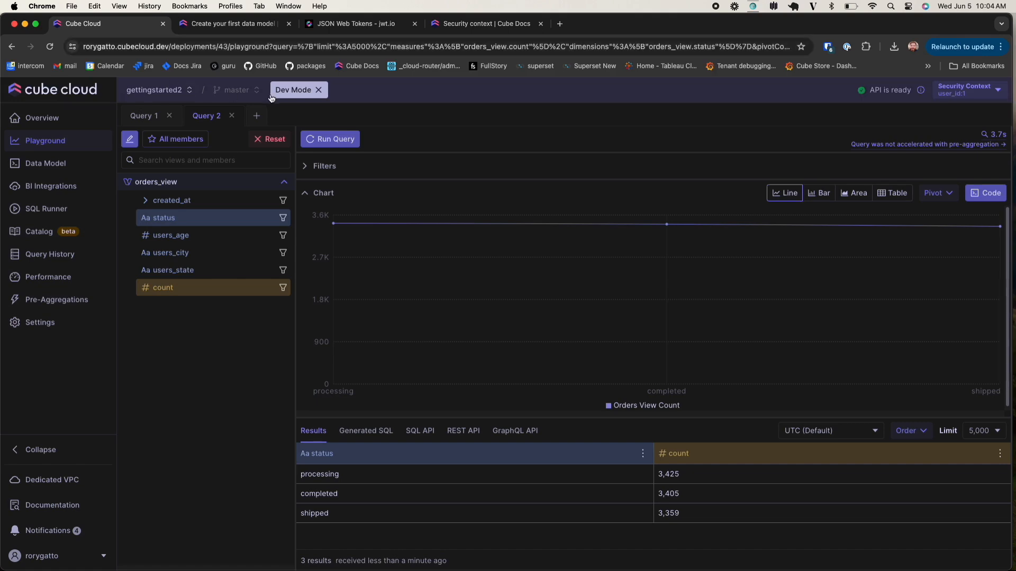
Commit and push the data model changes with the message "added view"
left_click(61, 161)
left_click(785, 115)
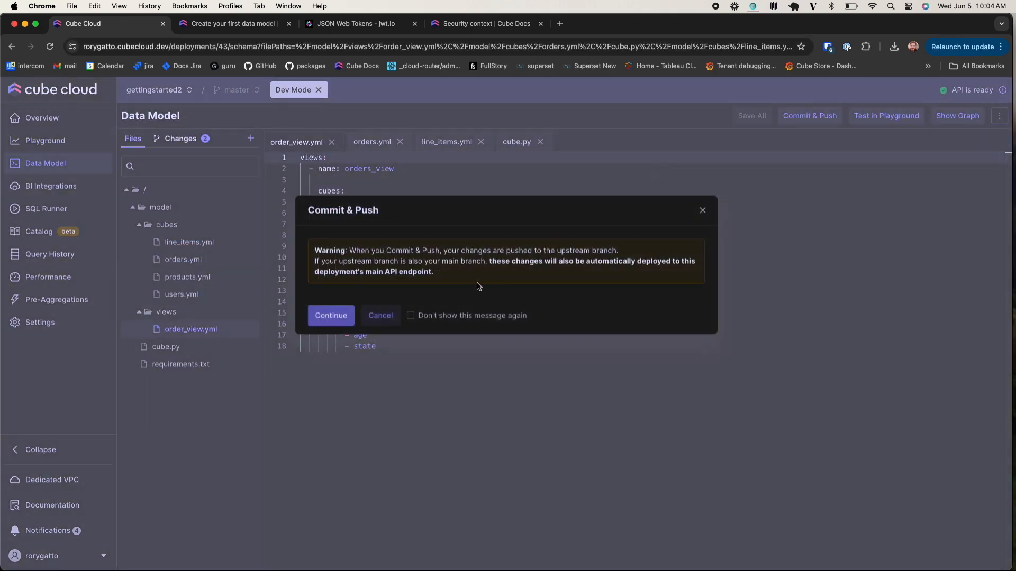
left_click(333, 316)
left_click(401, 255)
type("added view")
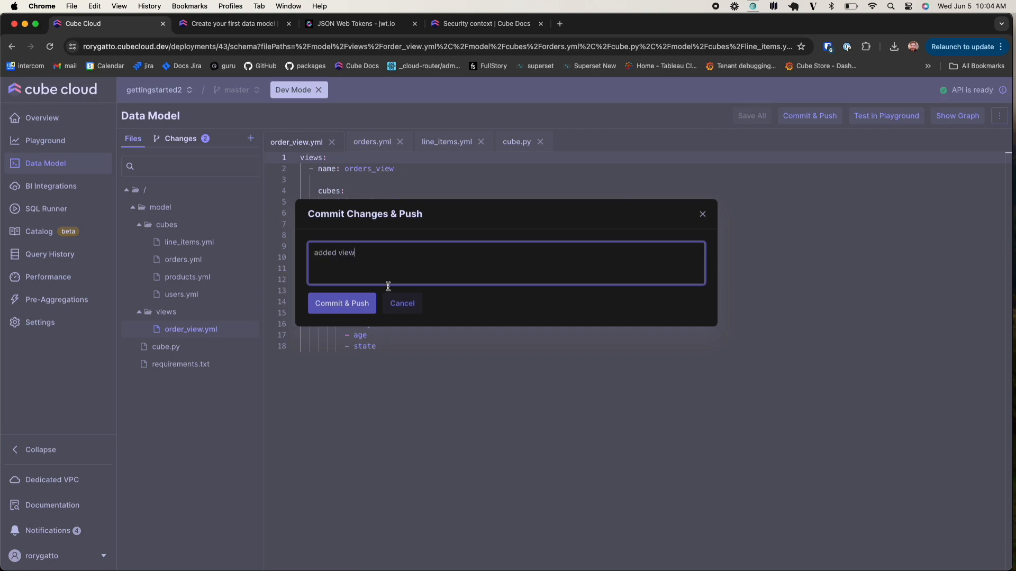
left_click(359, 309)
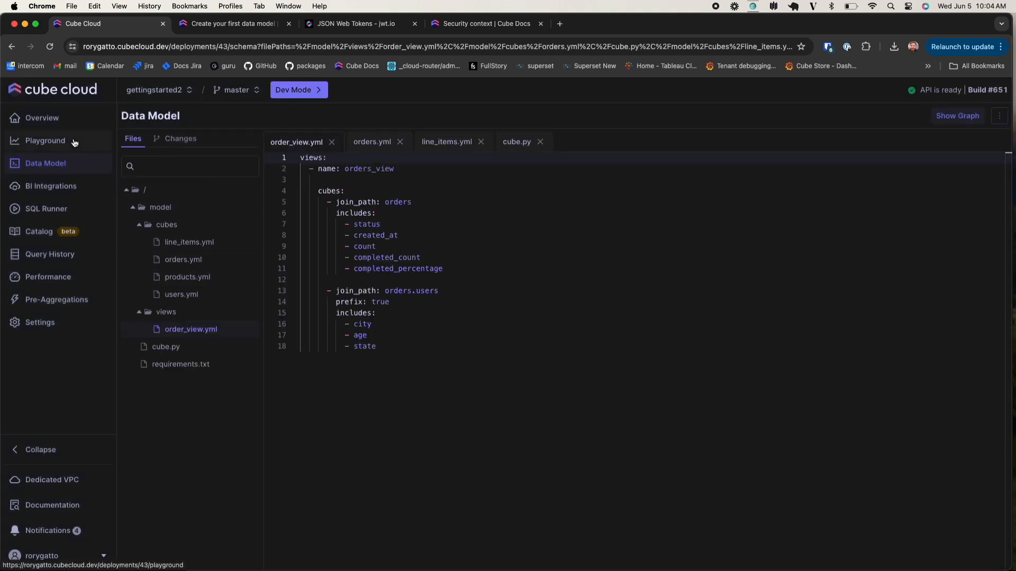
Check the deployment status of the new build and whether the Playground recognizes orders_view on master
left_click(70, 145)
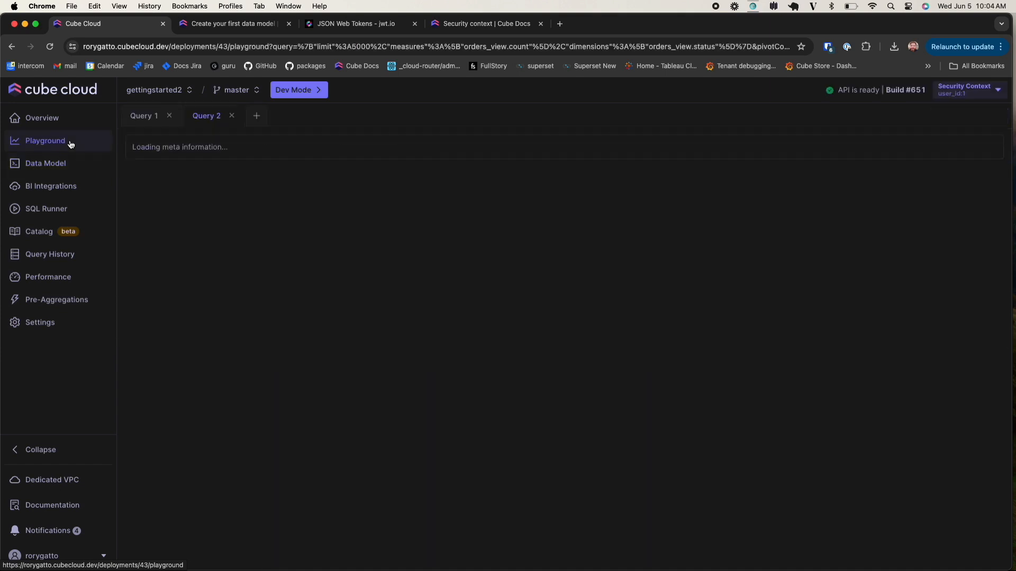
left_click(63, 120)
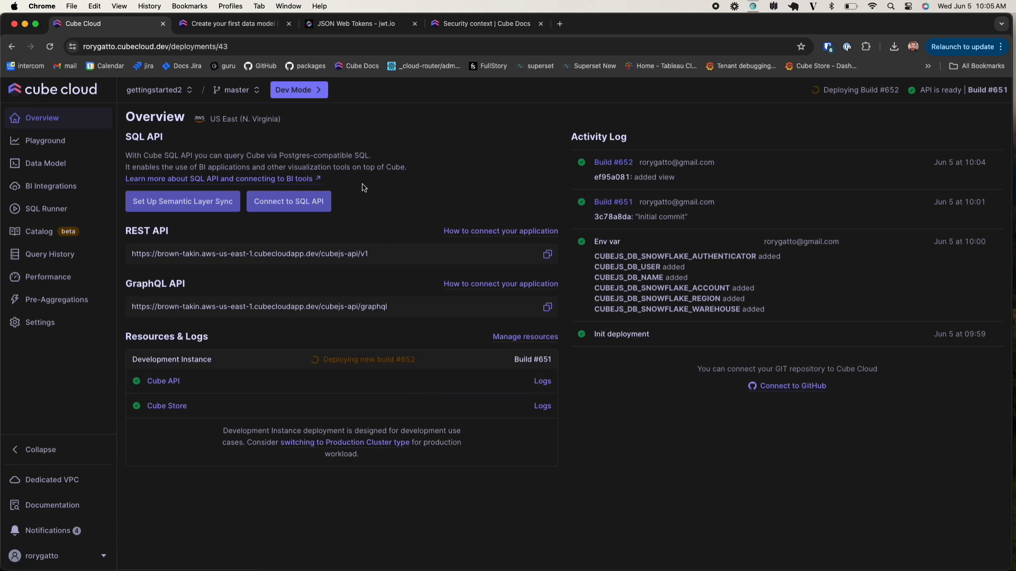
left_click(83, 170)
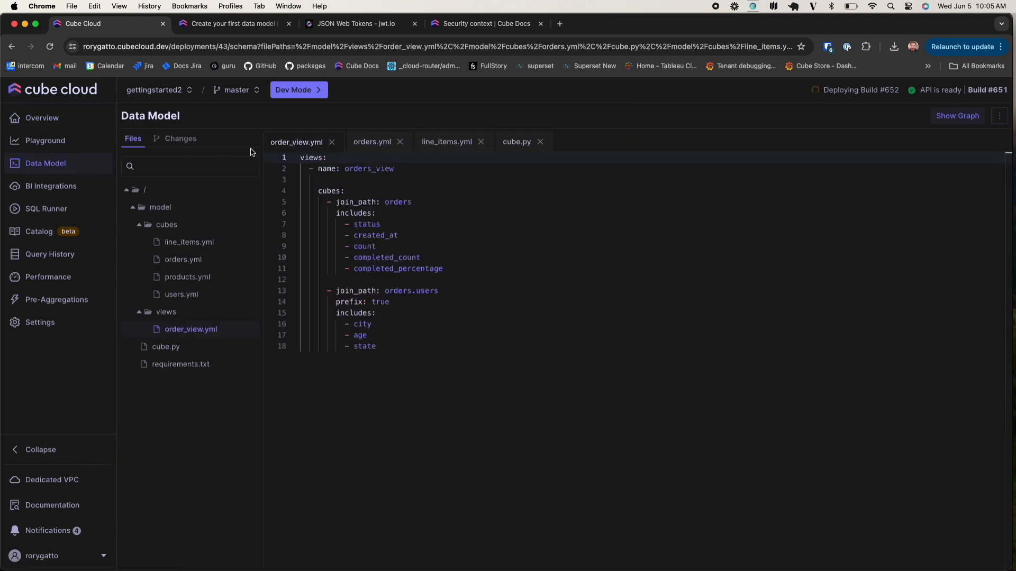
left_click(88, 144)
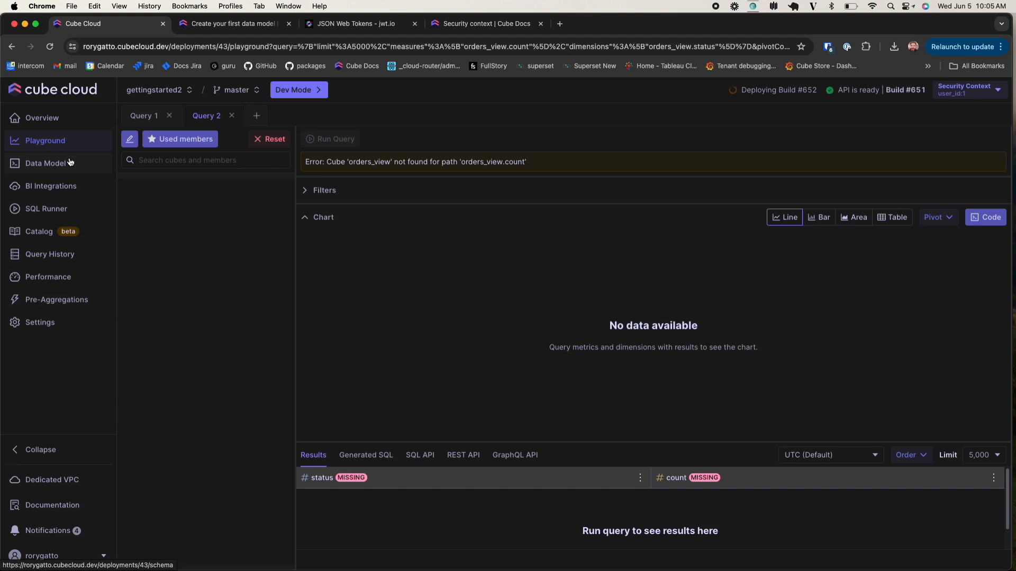
Replace the broken second query with a new orders_view query using count and status, and run it on master
left_click(232, 115)
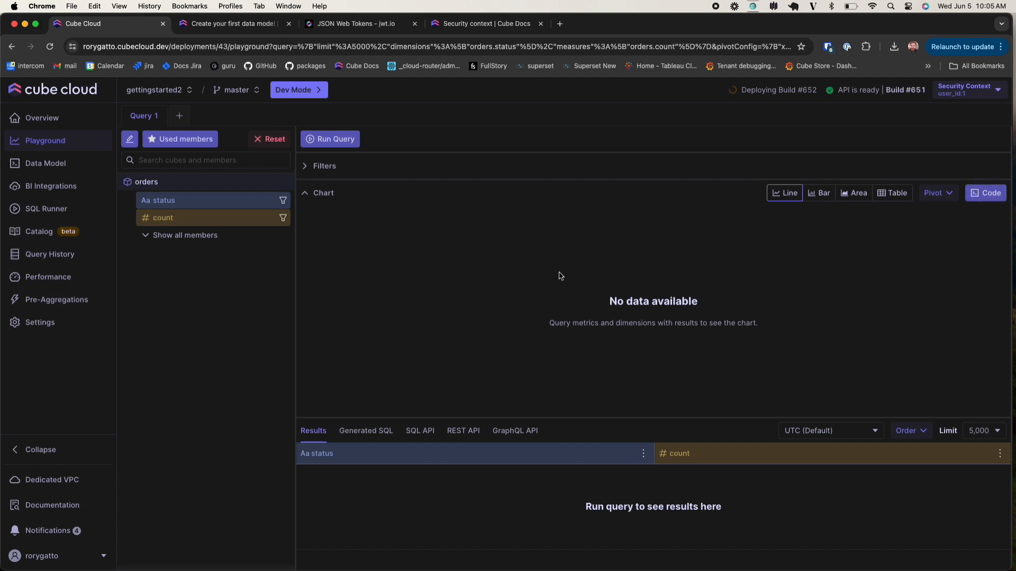
left_click(178, 115)
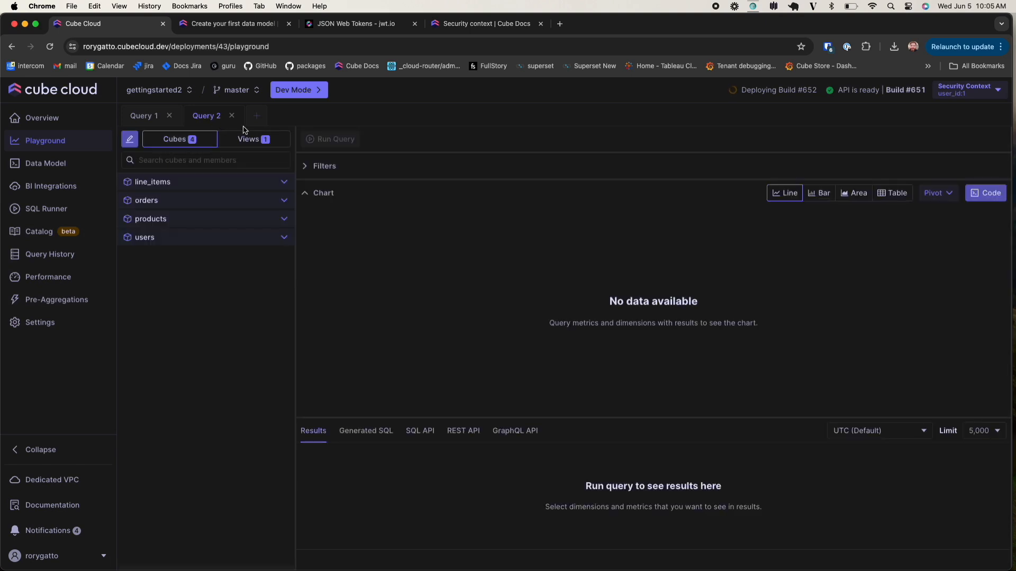
left_click(244, 141)
left_click(210, 181)
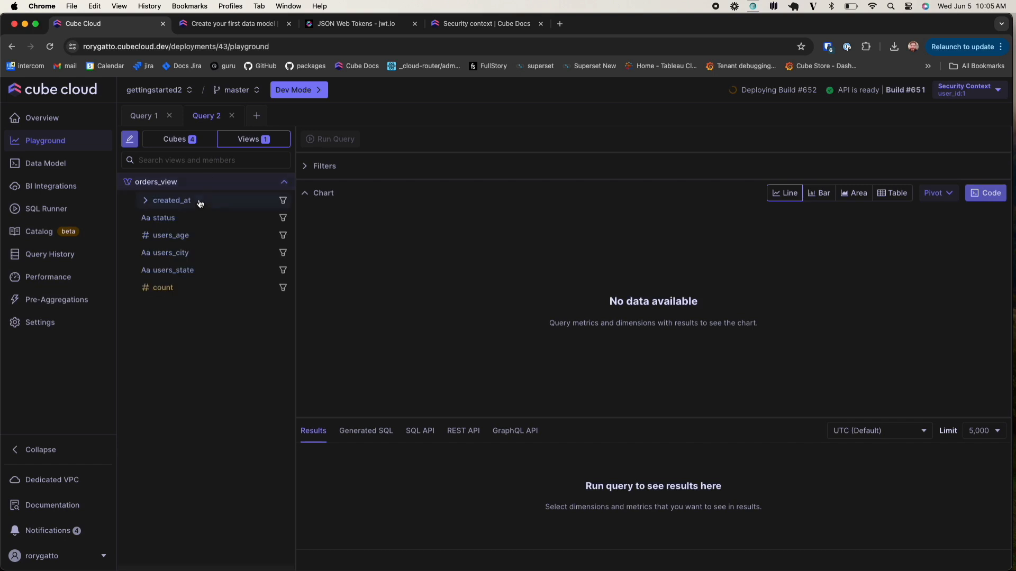
left_click(183, 289)
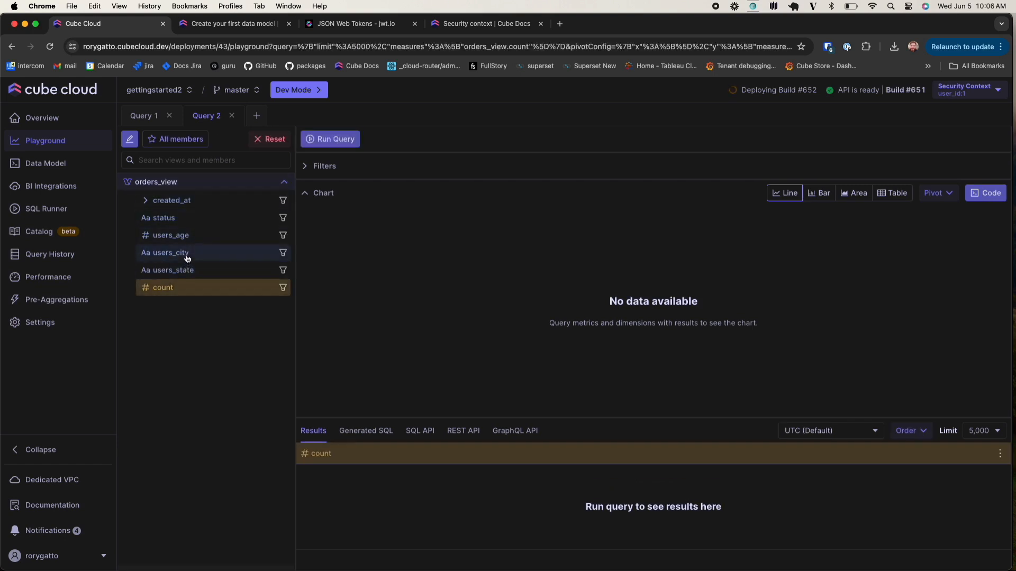
left_click(164, 218)
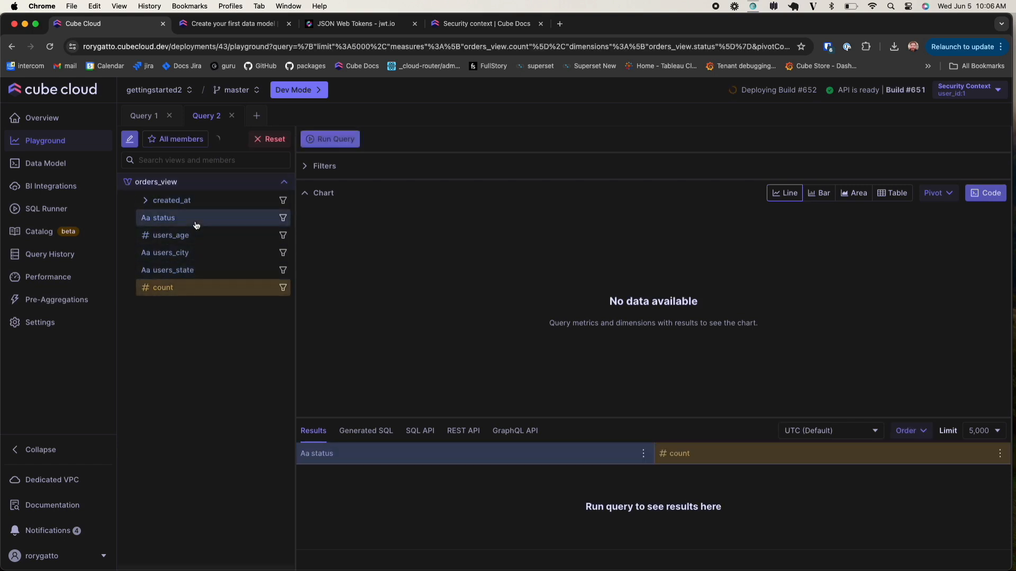
left_click(336, 138)
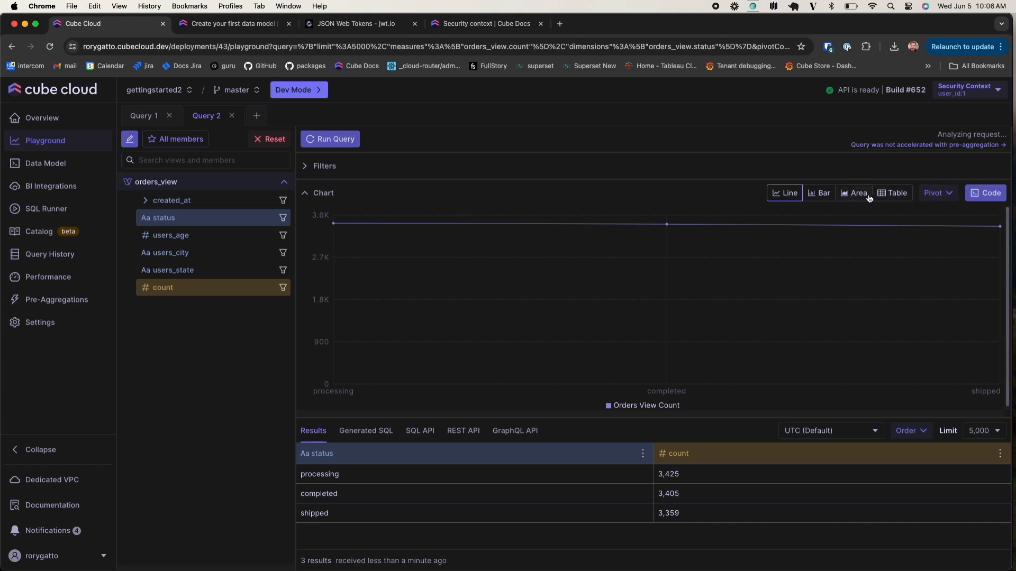
Download the source and config files of the React Chart.js line chart prototype for the orders_view query
left_click(985, 192)
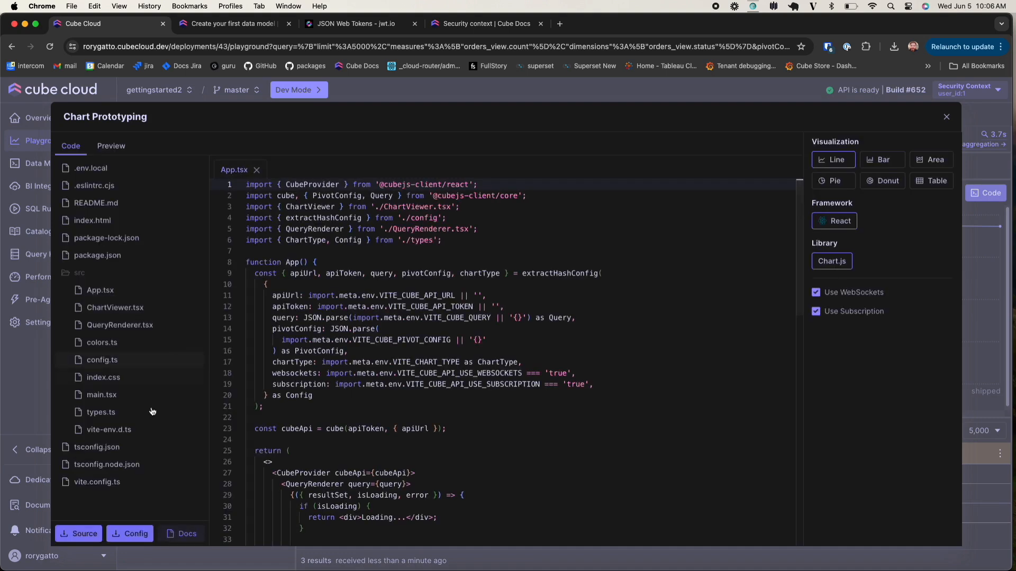
left_click(68, 540)
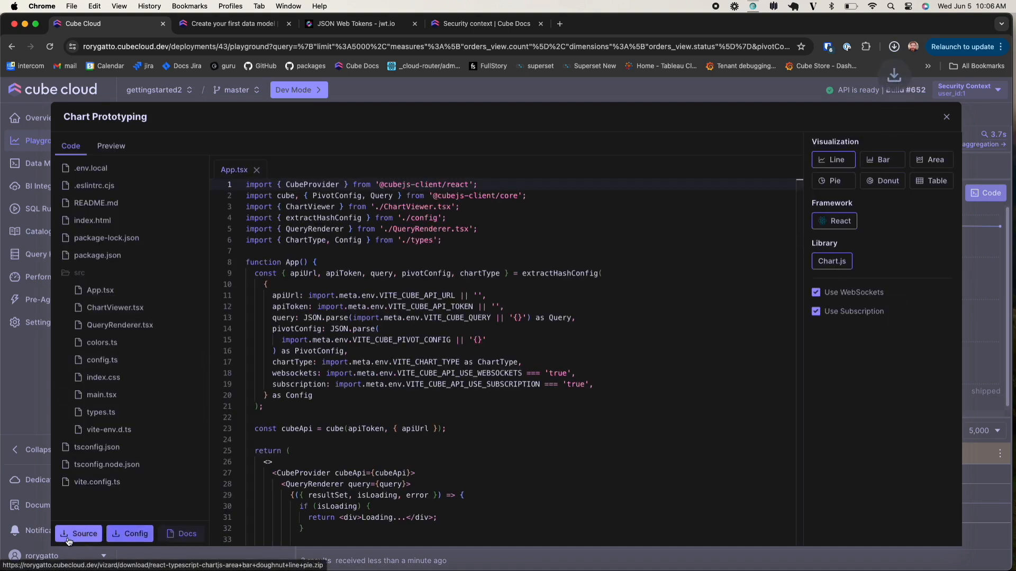
left_click(130, 536)
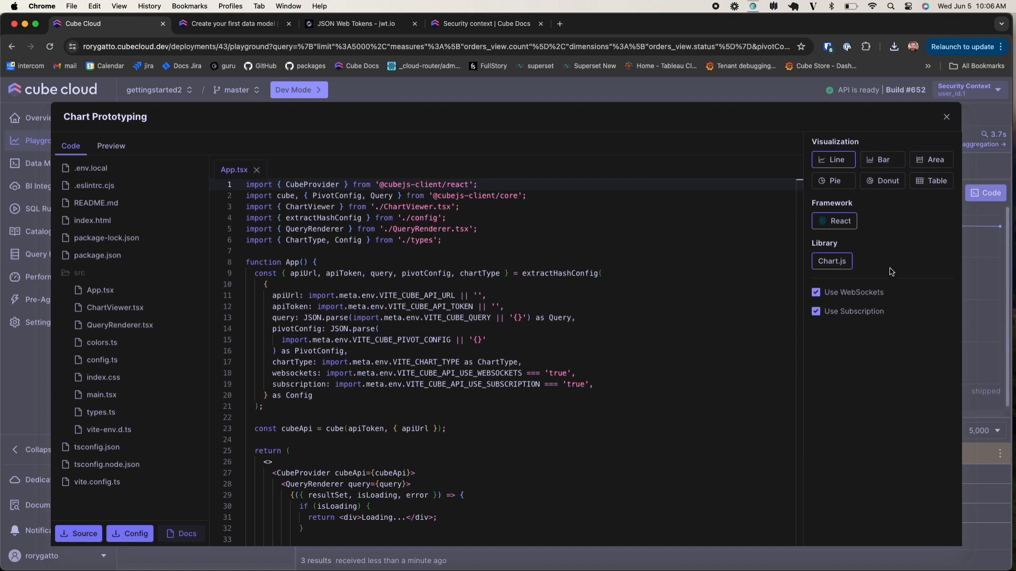
left_click(948, 120)
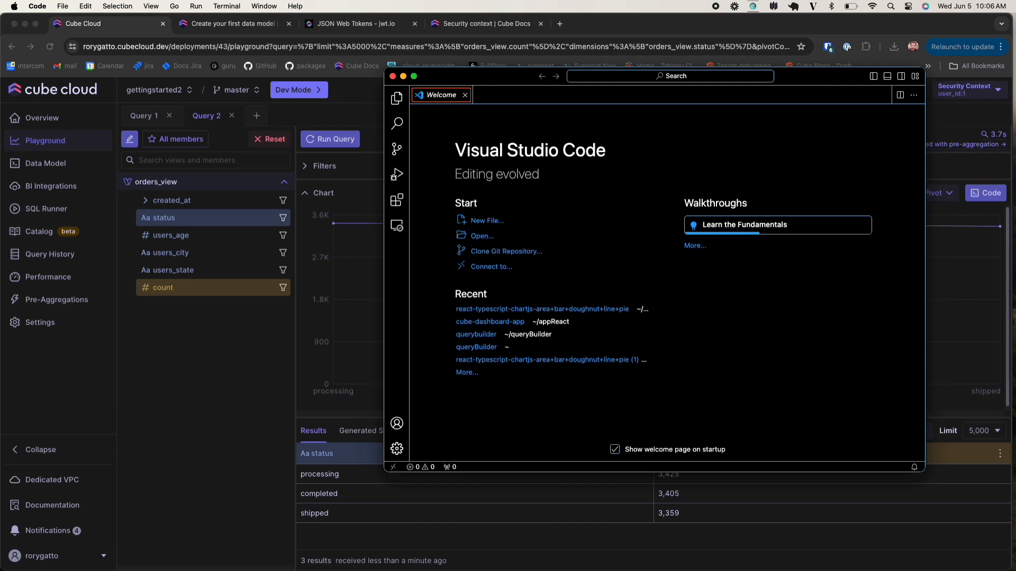
Switch to Finder and extract the react-typescript-chartjs-area+bar+doughnut+line+pie.zip archive in the Downloads folder
left_click(608, 568)
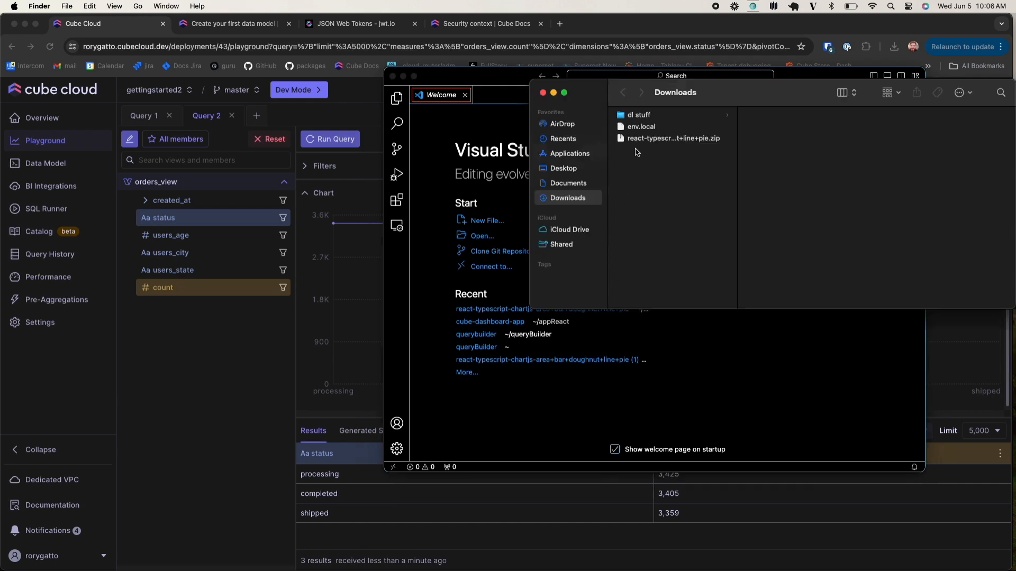
left_click(641, 140)
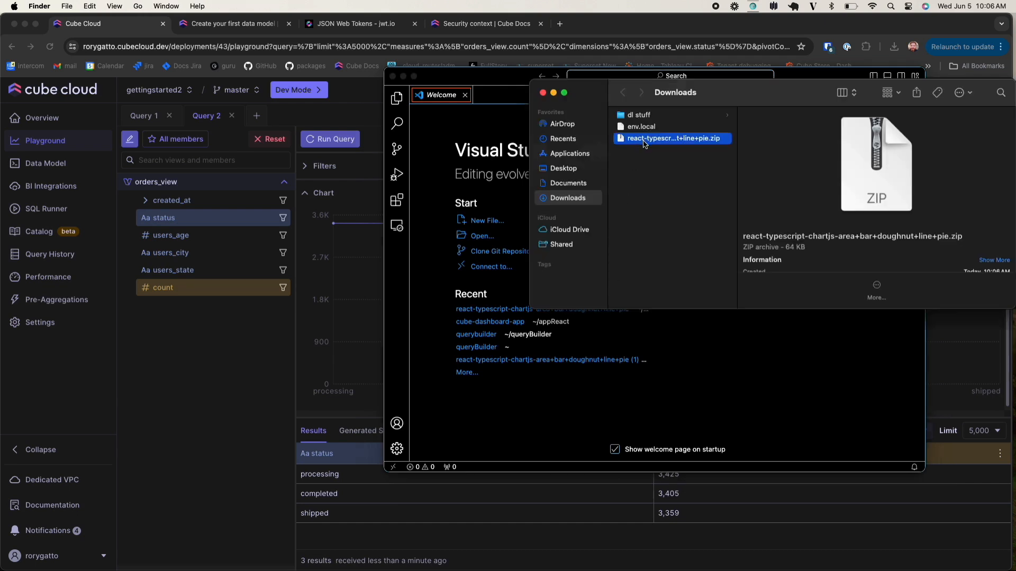
double_click(644, 141)
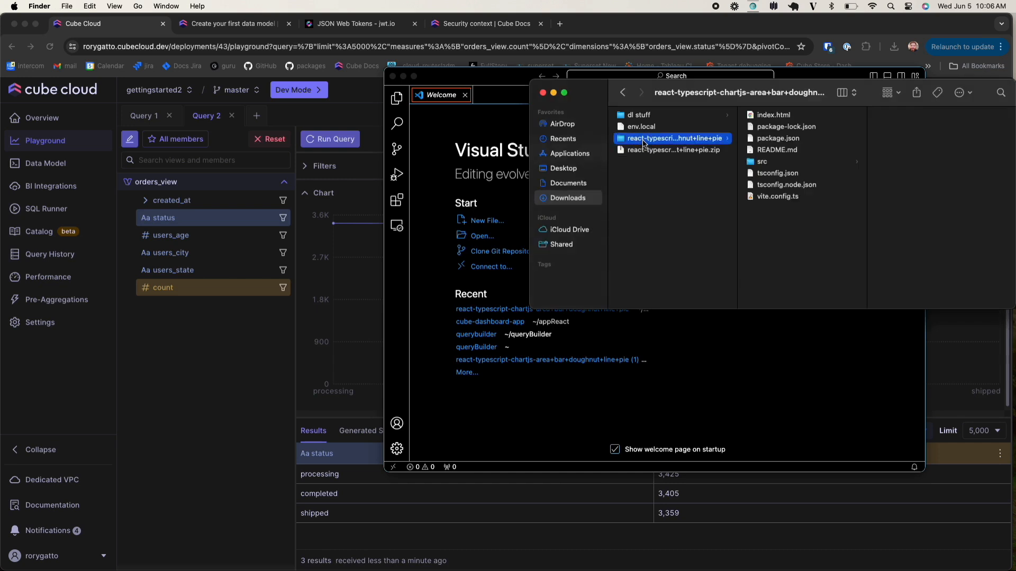
Switch to Visual Studio Code and open the extracted react-typescript-chartjs-area+bar+doughnut+line+pie folder from Downloads as the project
left_click(490, 125)
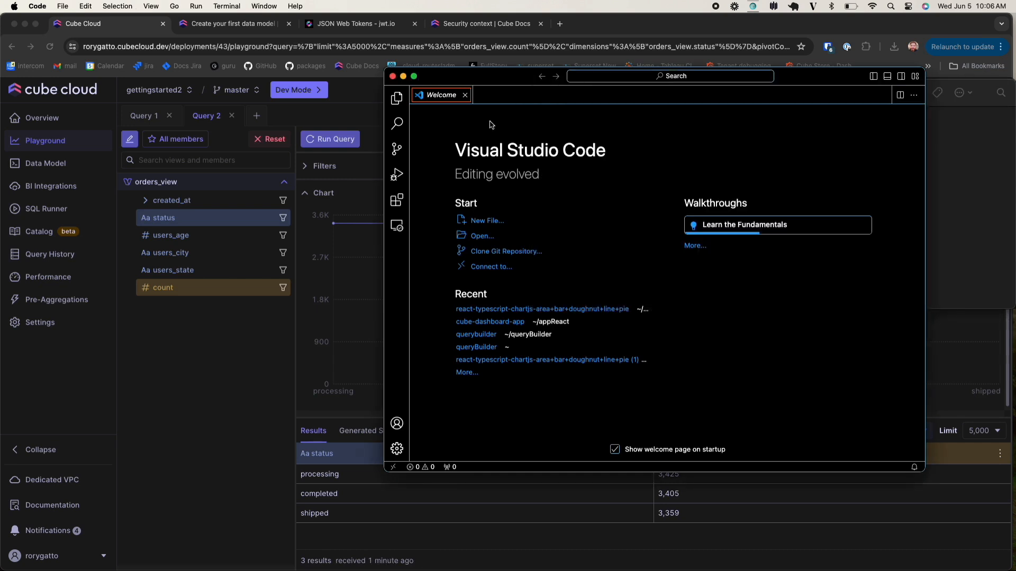
left_click(485, 236)
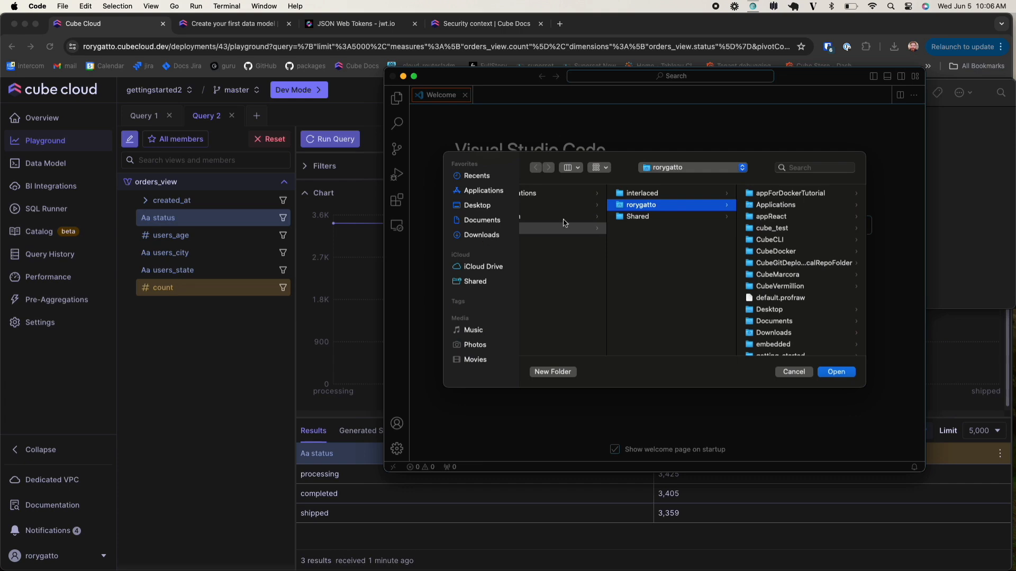
left_click(499, 241)
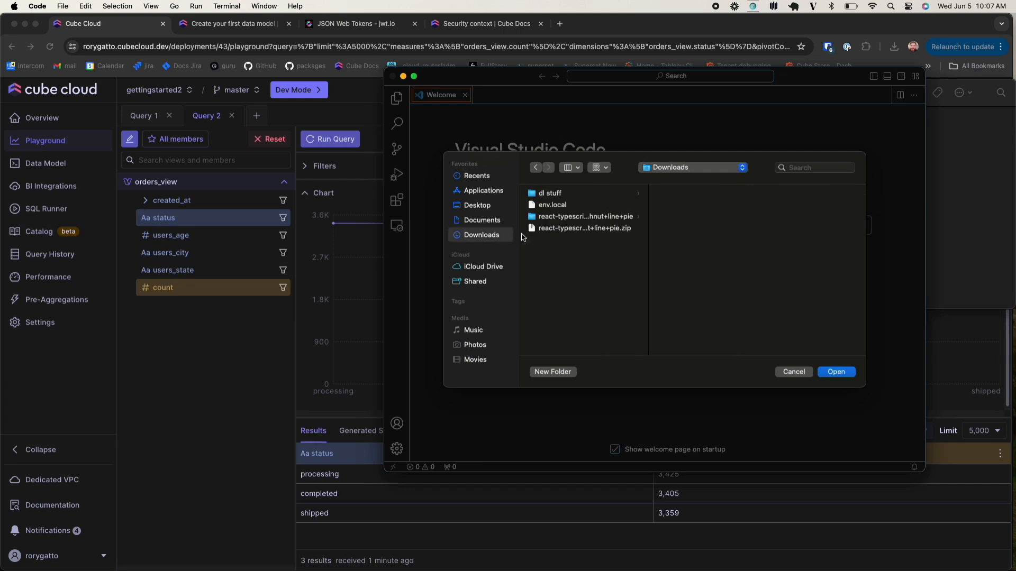
left_click(561, 221)
left_click(836, 371)
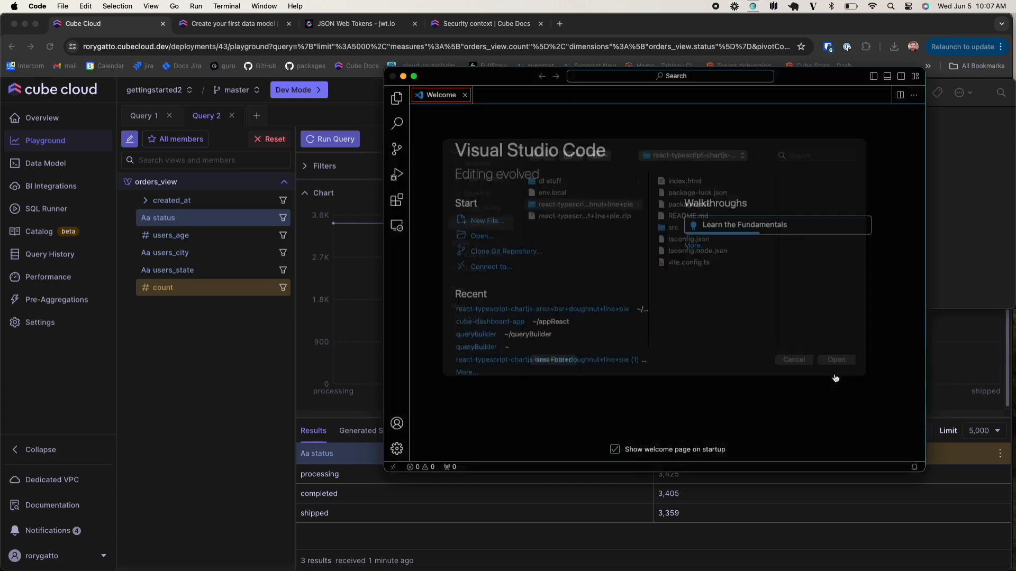
Place the editor and Finder windows side by side and copy env.local from Downloads into the project's root folder
left_click_drag(805, 75, 480, 85)
left_click(713, 90)
left_click_drag(713, 89, 794, 89)
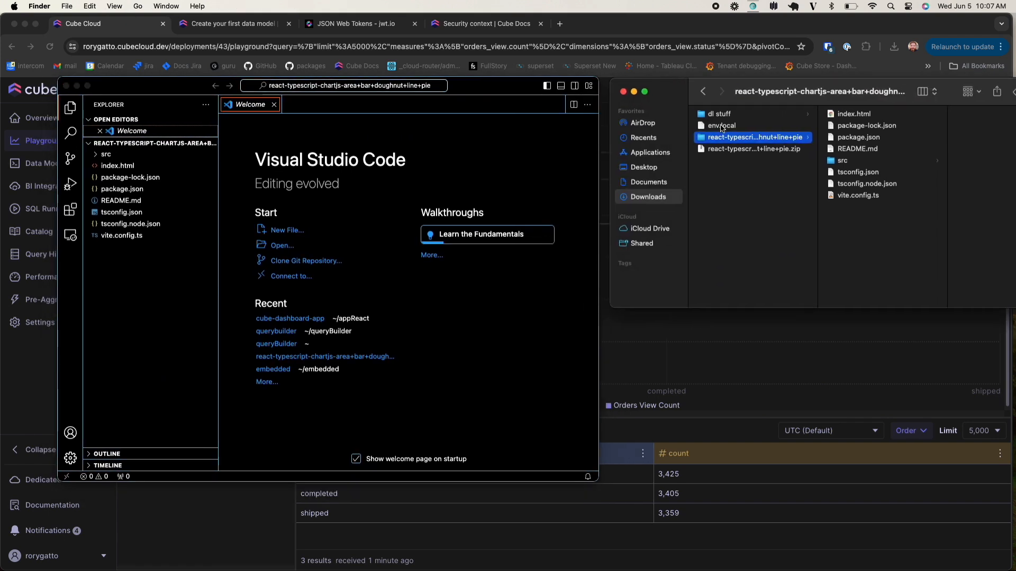
left_click(721, 126)
left_click_drag(725, 130, 158, 238)
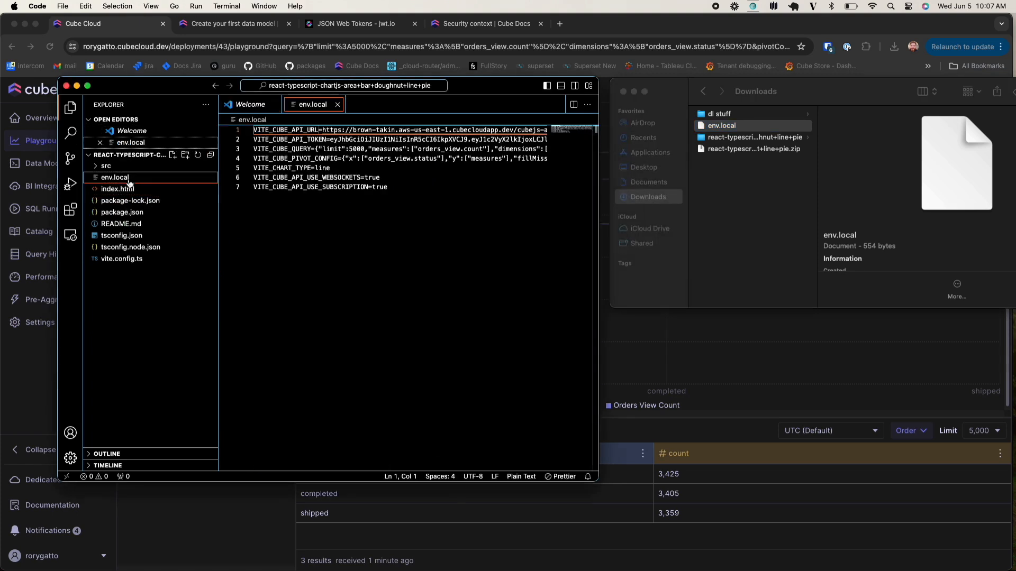
Rename the project's env.local file to .env.local
right_click(129, 181)
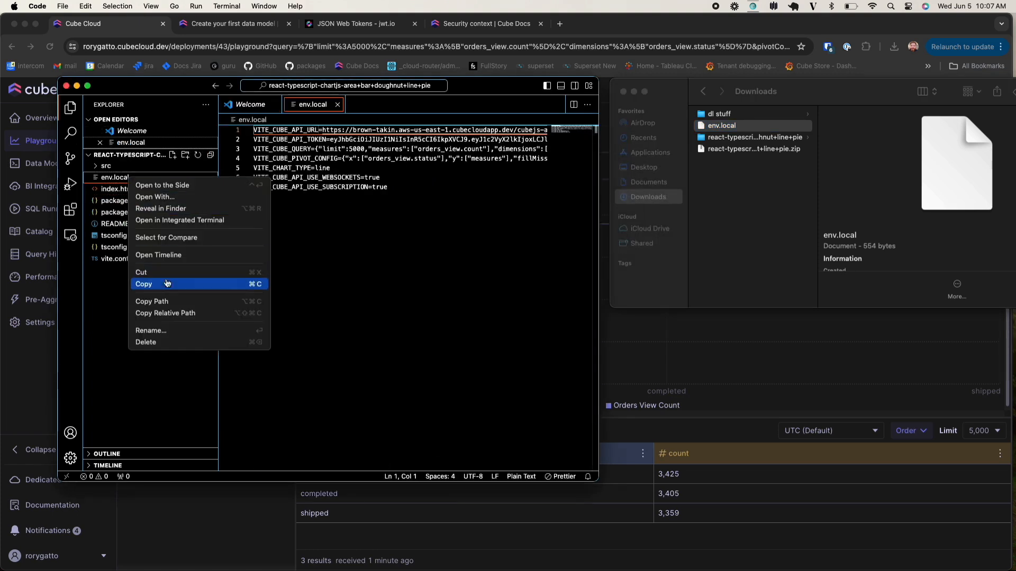
left_click(167, 331)
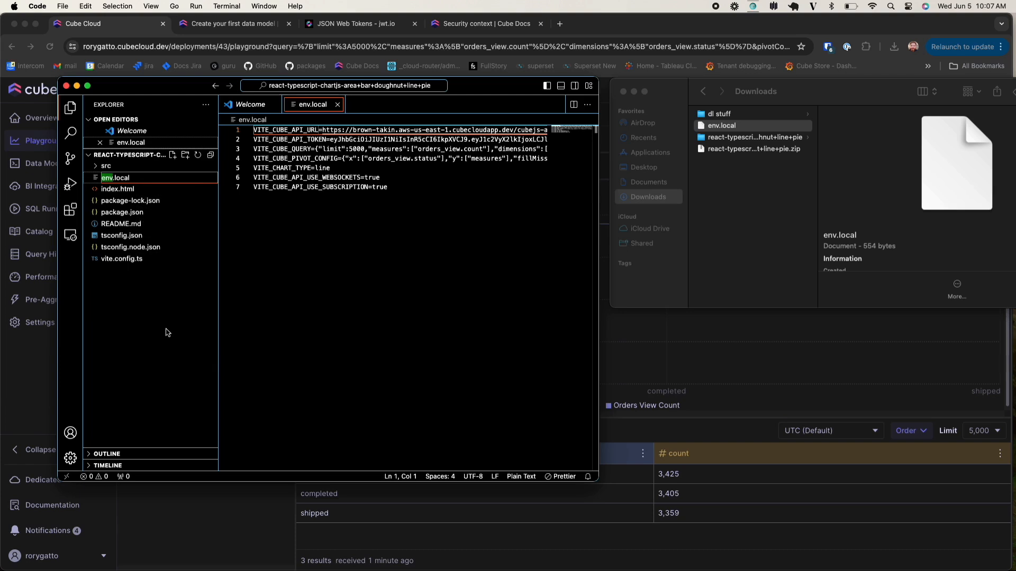
key("Left")
type(".")
key("Return")
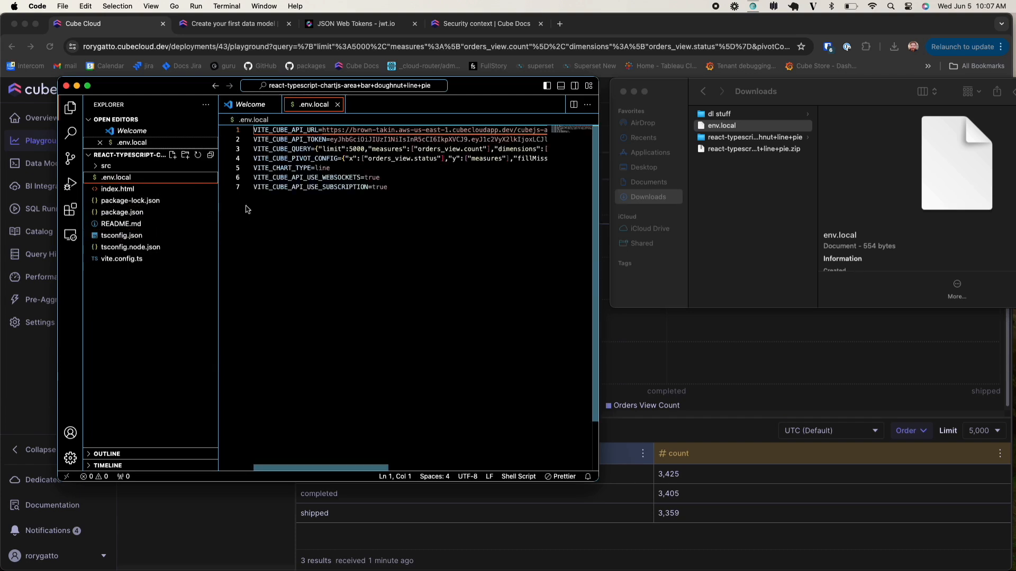
left_click(306, 346)
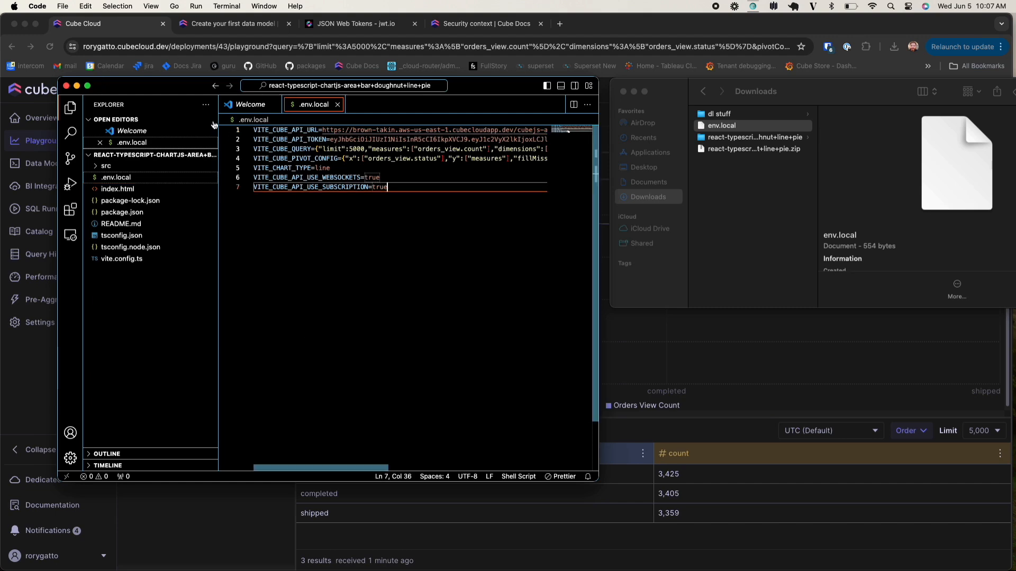
Enlarge the editor to full screen, start a new terminal and install the project's dependencies with "npm i"
left_click(87, 86)
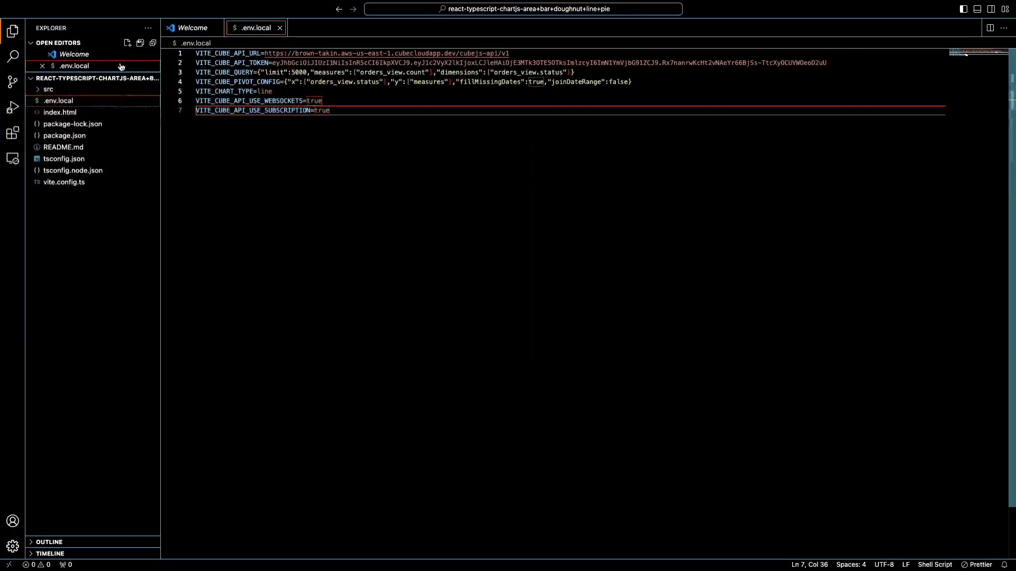
left_click(237, 5)
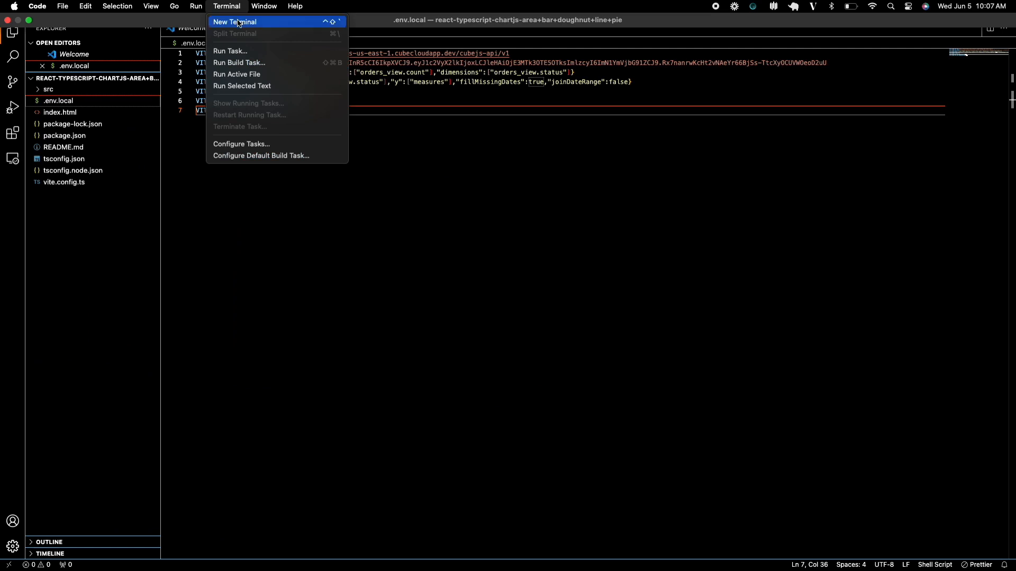
left_click(239, 20)
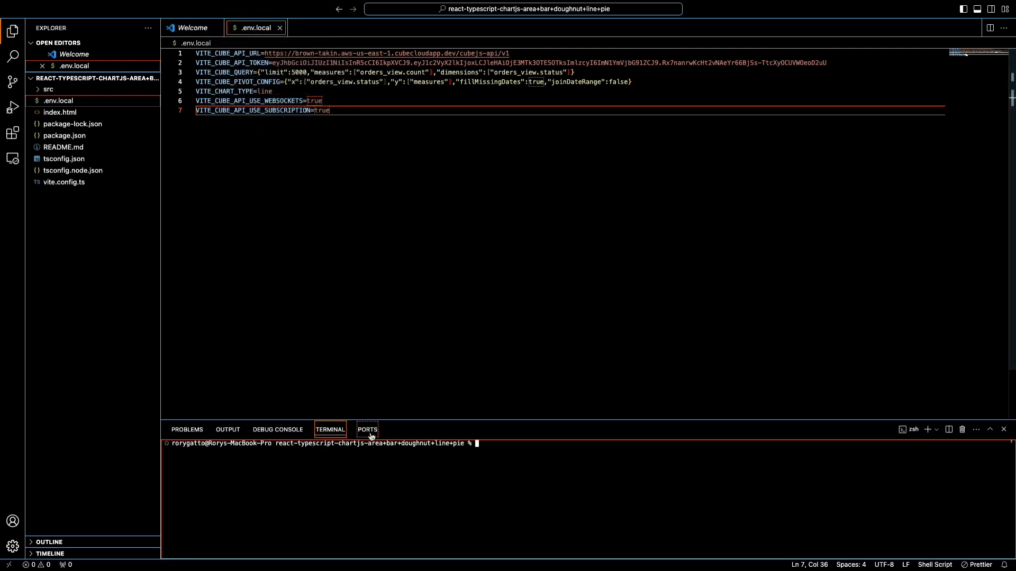
type("npm i")
key("Return")
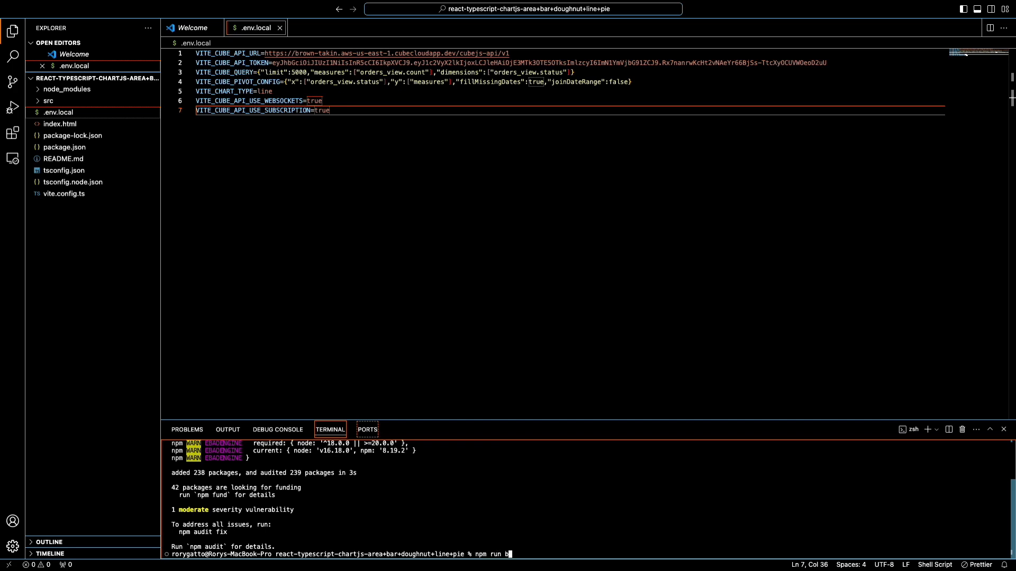
Build the project with "npm run build" and start the local preview server with "npm run preview"
key("Return")
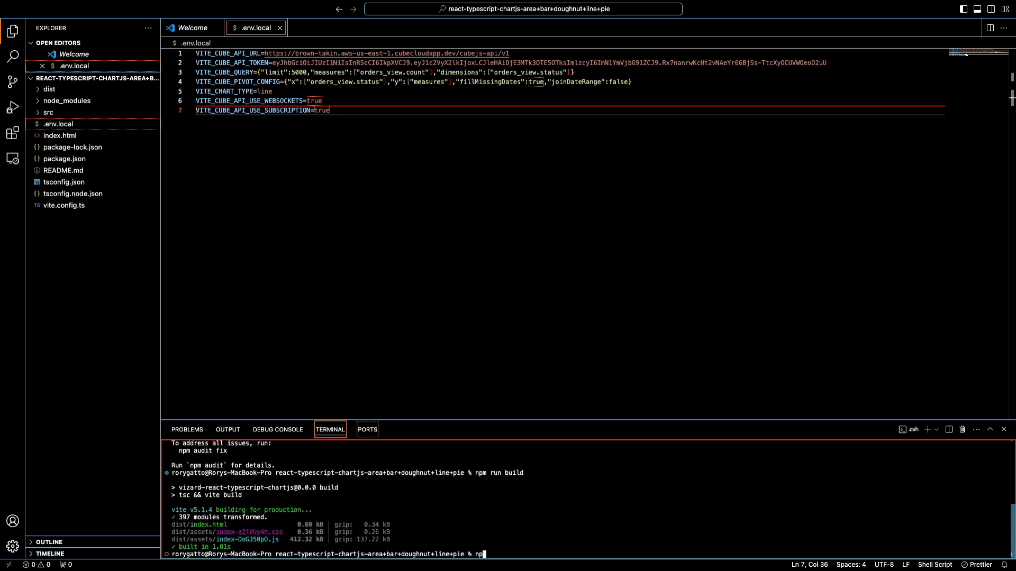
type("npm run preview")
key("Return")
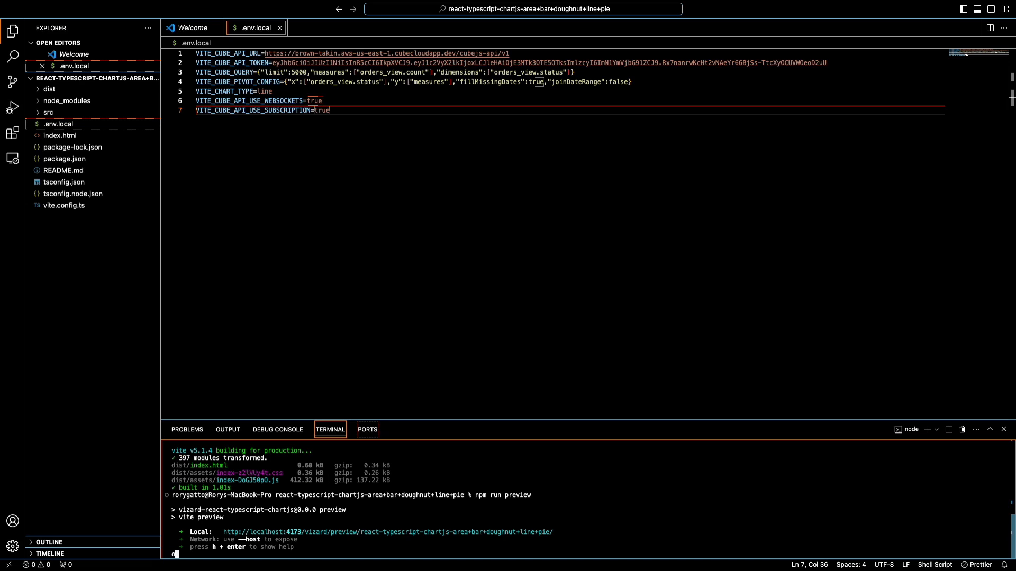
Open the running preview in the browser from the terminal and enlarge its window to view the Orders View Count line chart
type("o")
key("Return")
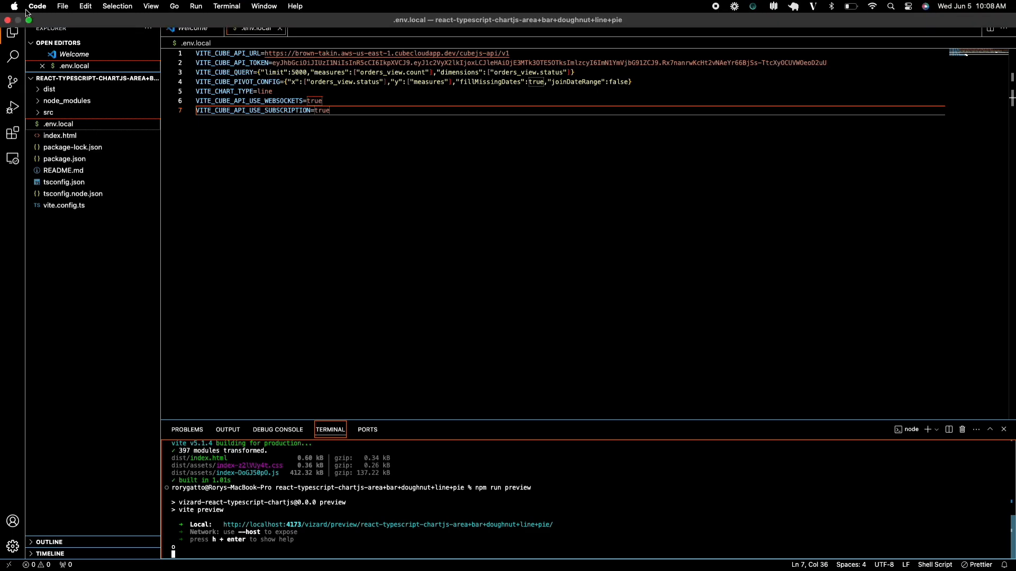
left_click(28, 20)
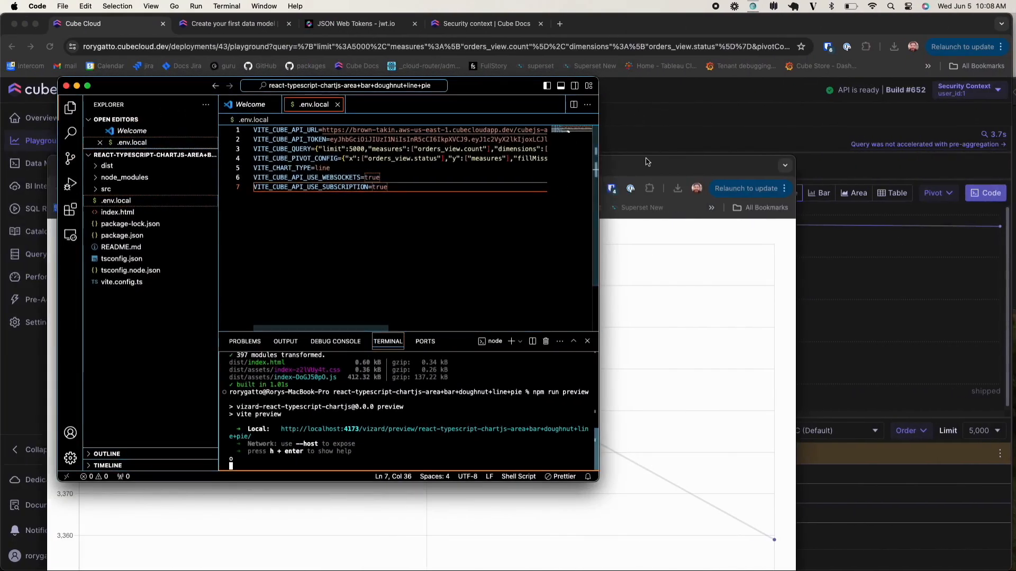
double_click(646, 161)
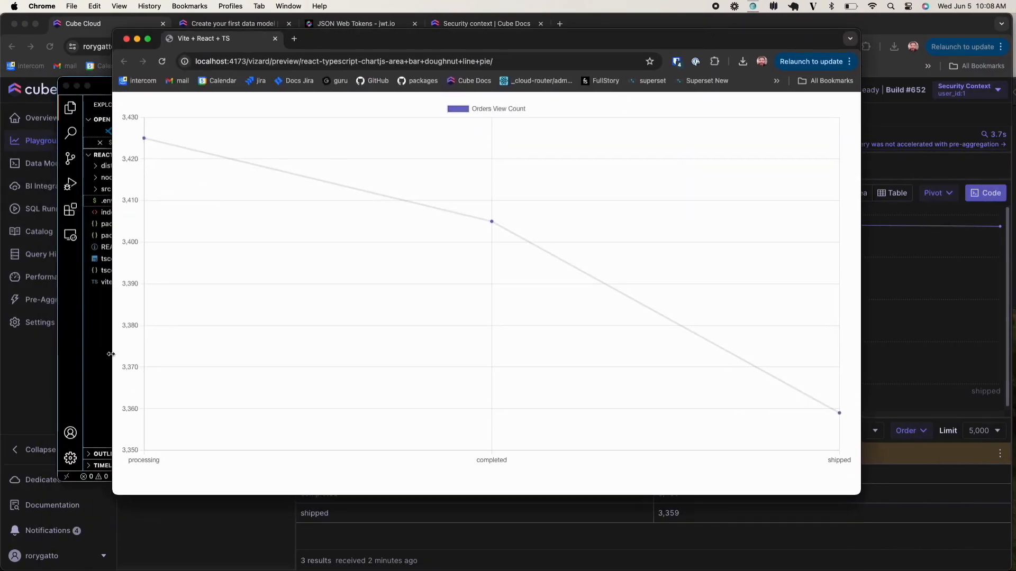
left_click_drag(857, 491, 983, 535)
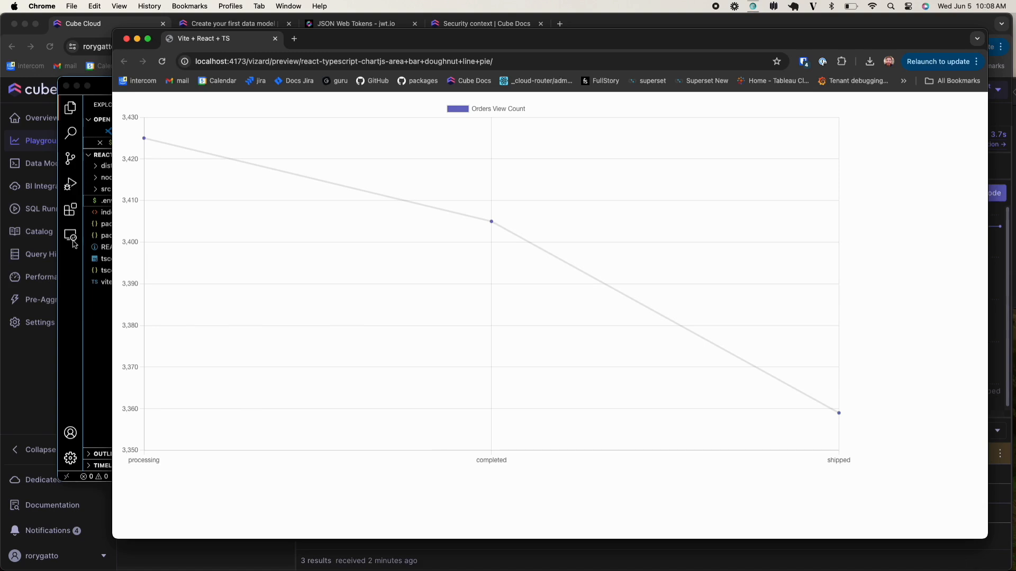
Return to Visual Studio Code and create a new file named cubeQuery.tsx in the project's src folder
left_click(87, 374)
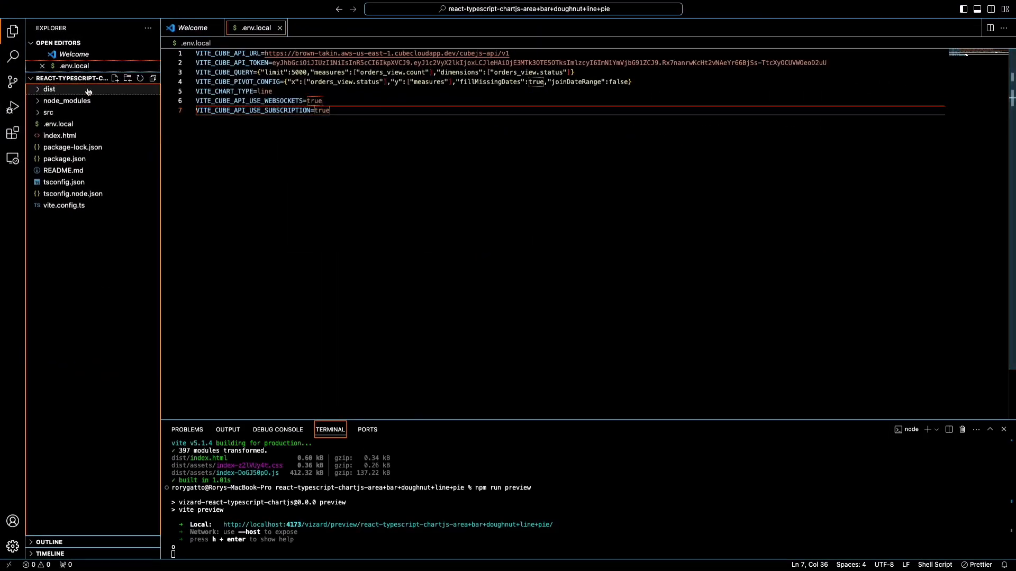
left_click(114, 80)
key("Escape")
left_click(66, 112)
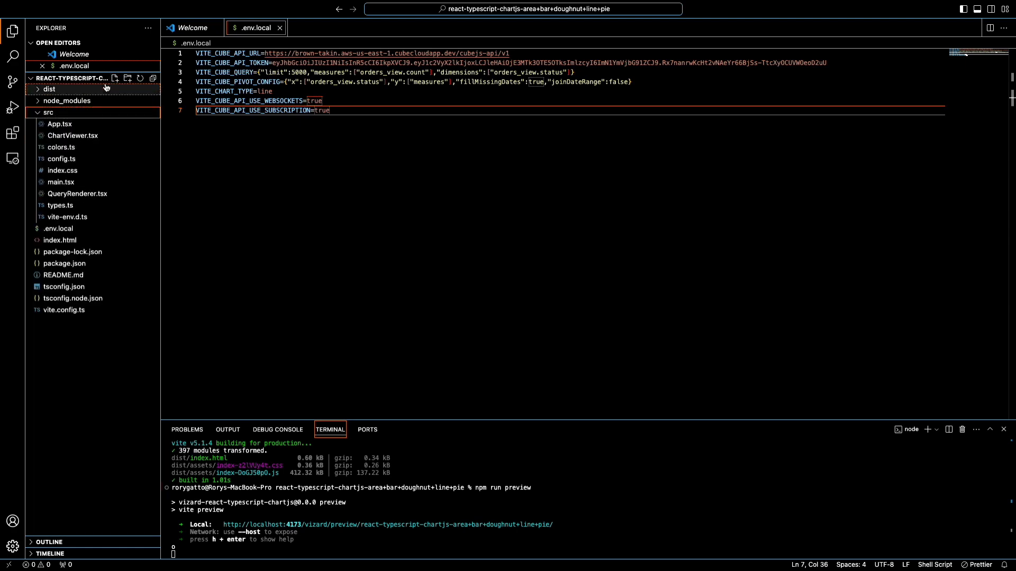
left_click(114, 79)
type("cubeQuery.tsx")
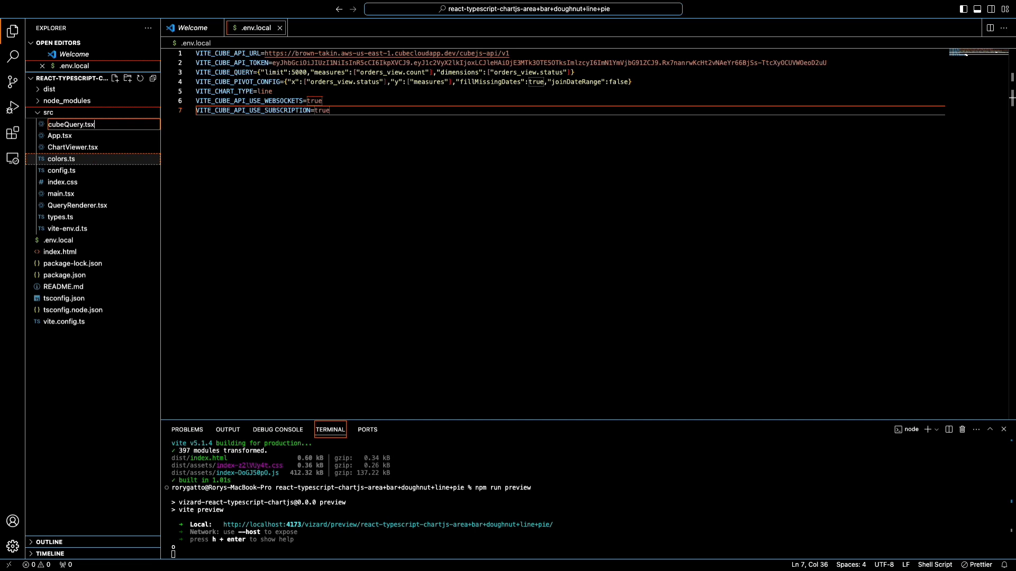
key("Return")
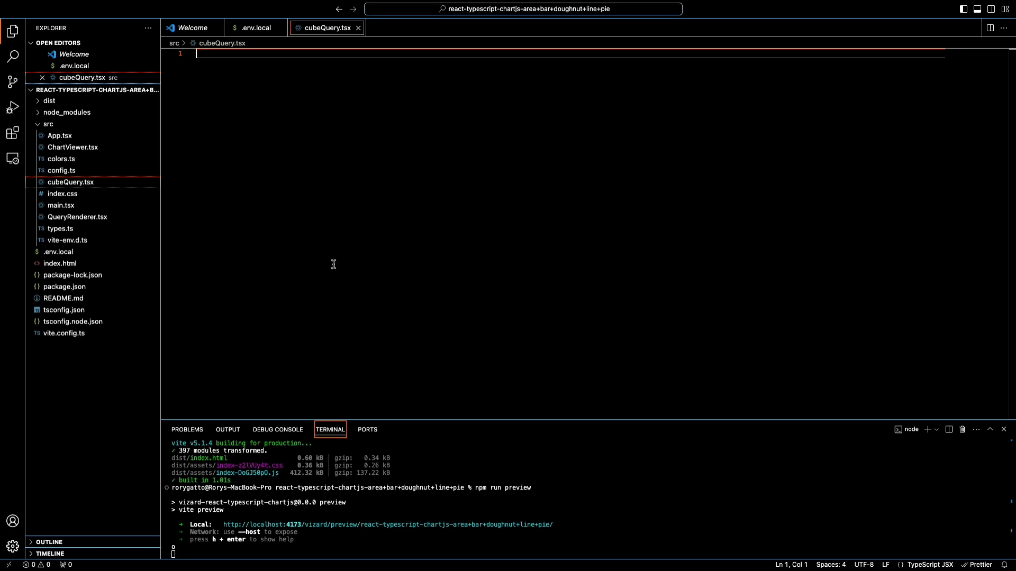
Write an exported cubeQuery() function in cubeQuery.tsx returning limit 5000, dimension "orders.status" and measure "orders.count", and save the file
type("//cubeQuery.tsx export function cubeQuery(){     return {         \"limit\": 5000,         \"dimensions\": [           \"orders.status\"         ],         \"measures\": [           \"orders.count\"         ]       } };")
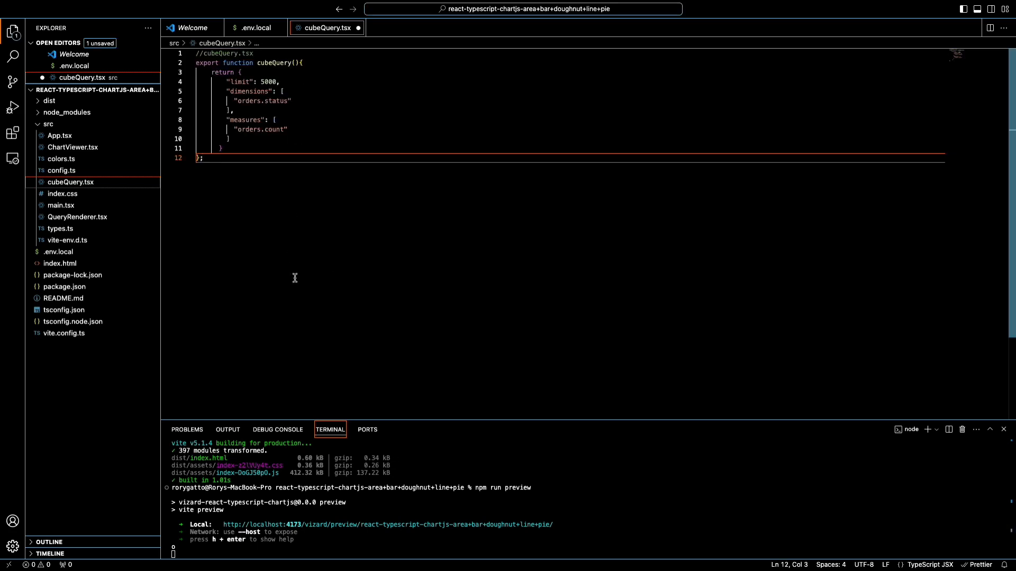
key("super+s")
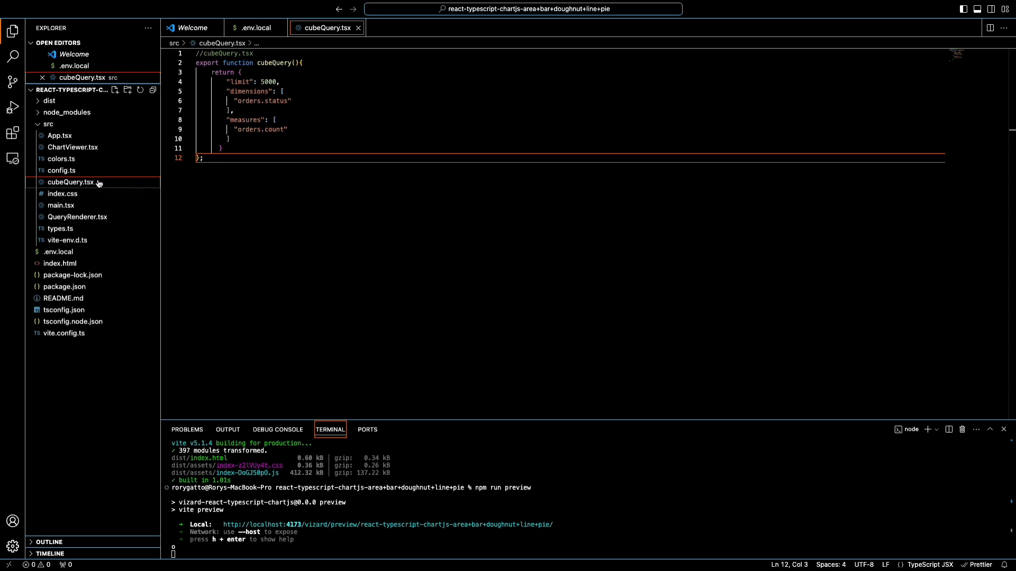
In App.tsx, add the line import {cubeQuery} from './cubeQuery.tsx'; below the existing imports
left_click(98, 141)
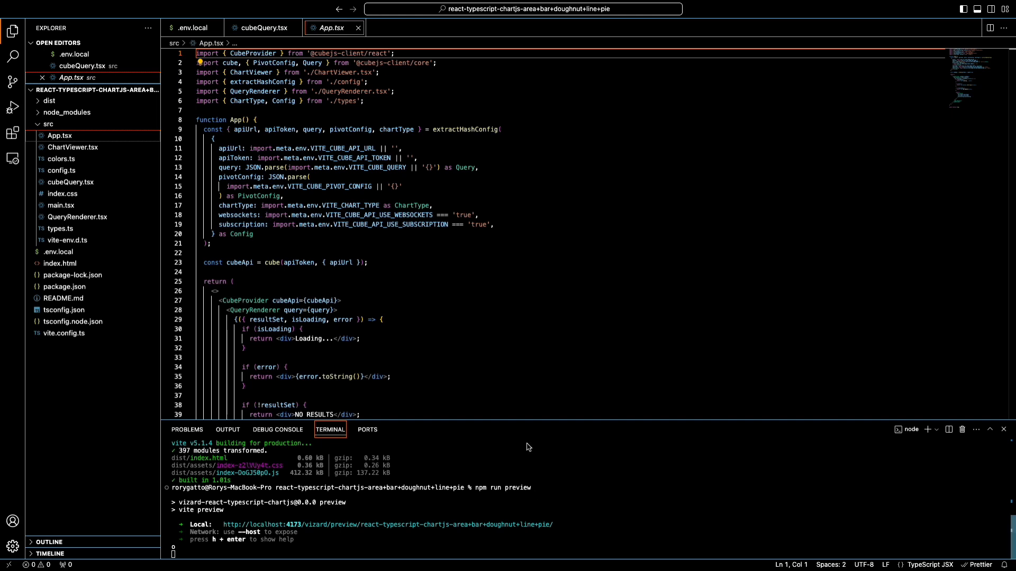
left_click(429, 104)
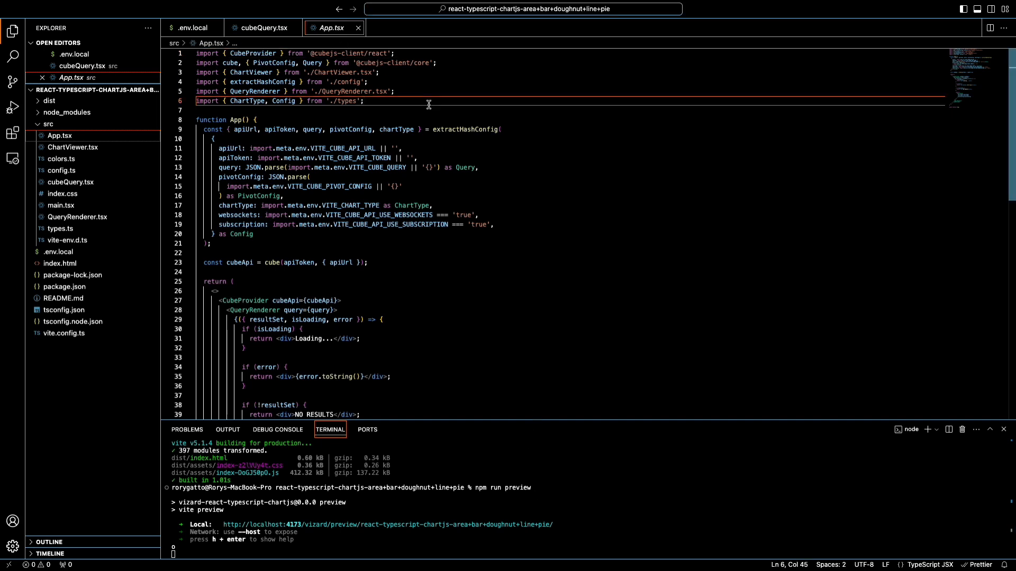
key("Return")
type("import {cubeQuery} from './cubeQuery.tsx'")
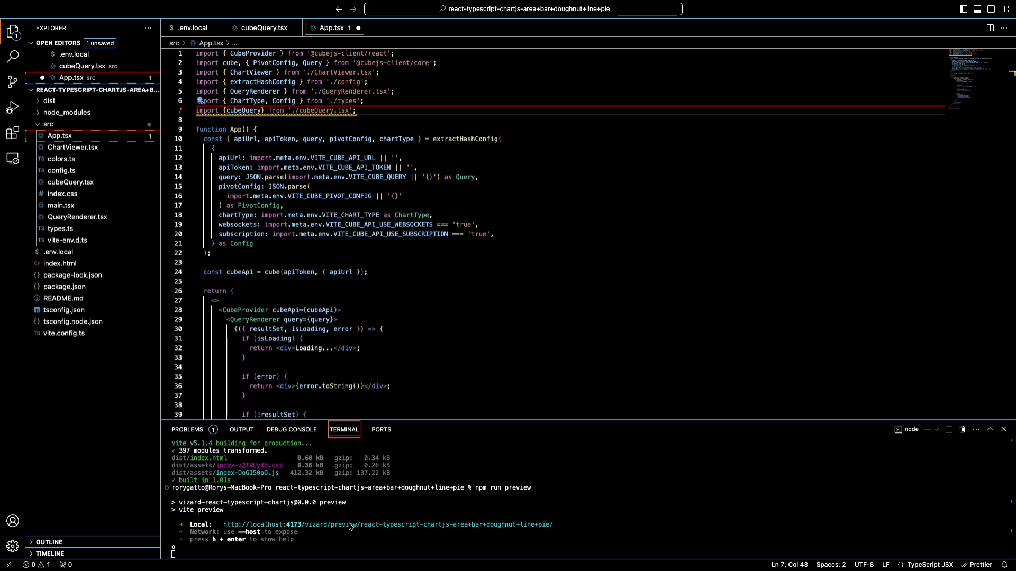
In App.tsx, comment out the existing JSON.parse query line, add query: cubeQuery() as Query, below it, and save the file
left_click(349, 348)
scroll(351, 348, "down", 4)
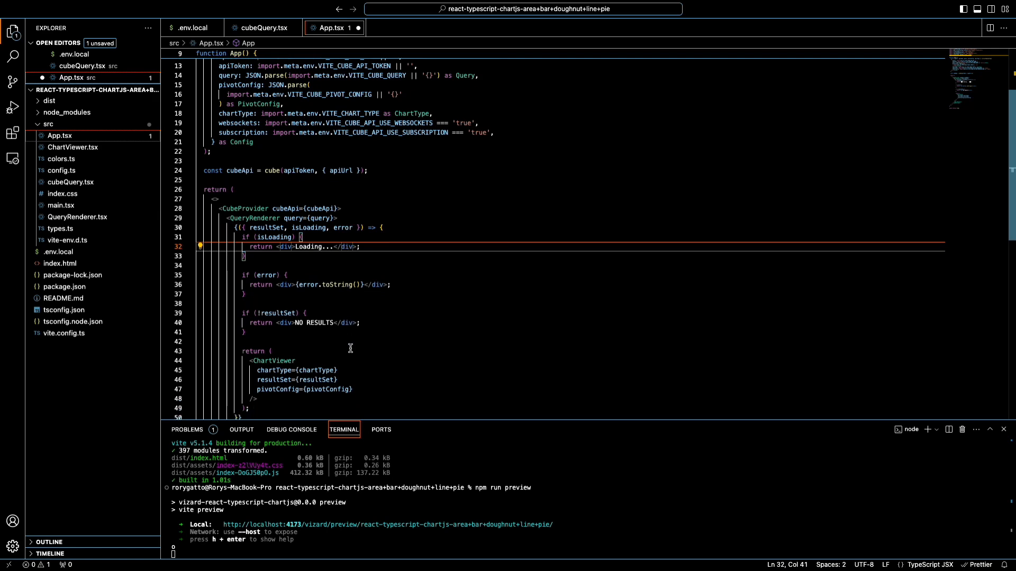
scroll(351, 348, "down", 1)
scroll(350, 348, "up", 5)
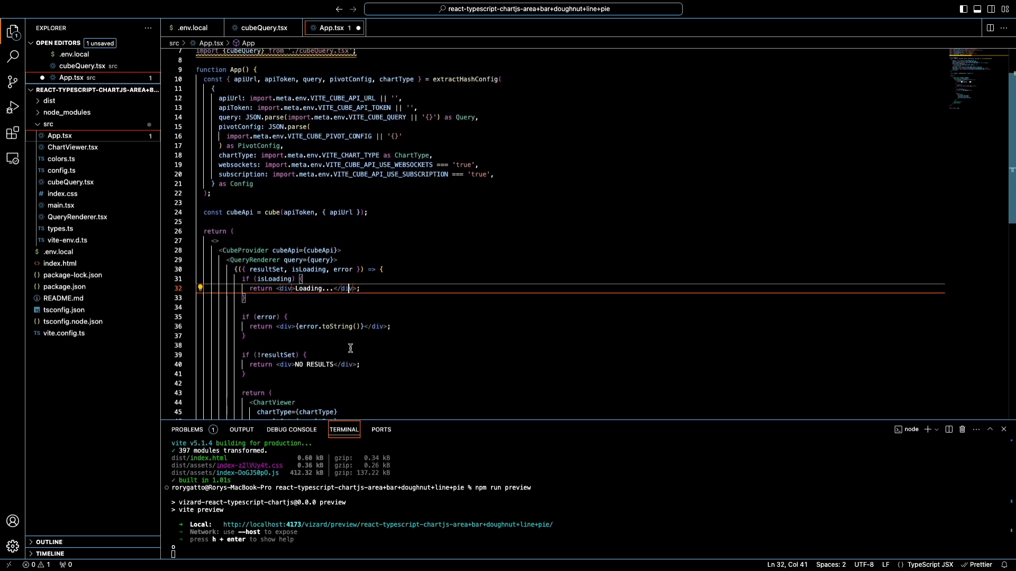
double_click(229, 172)
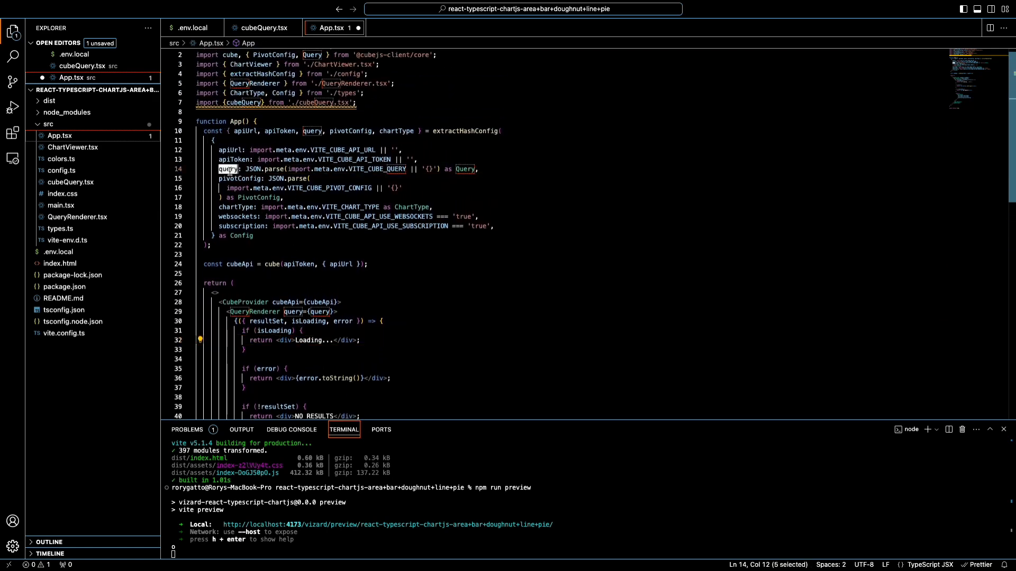
left_click(480, 171)
key("super+slash")
key("Return")
type("query: cubeQuery() as Query,")
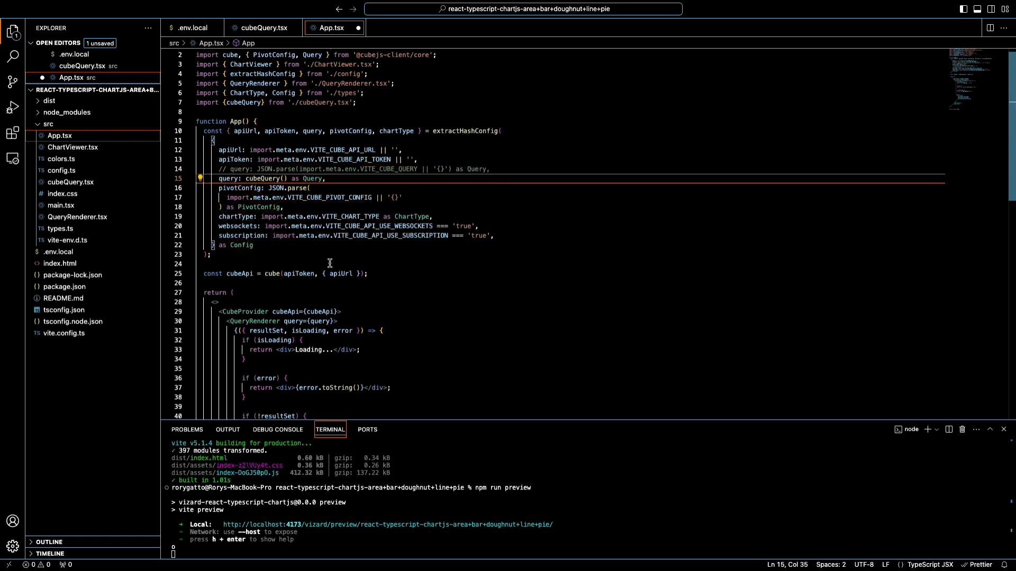
key("super+s")
Stop the running preview server in the terminal and rebuild the project with npm run build
left_click(381, 510)
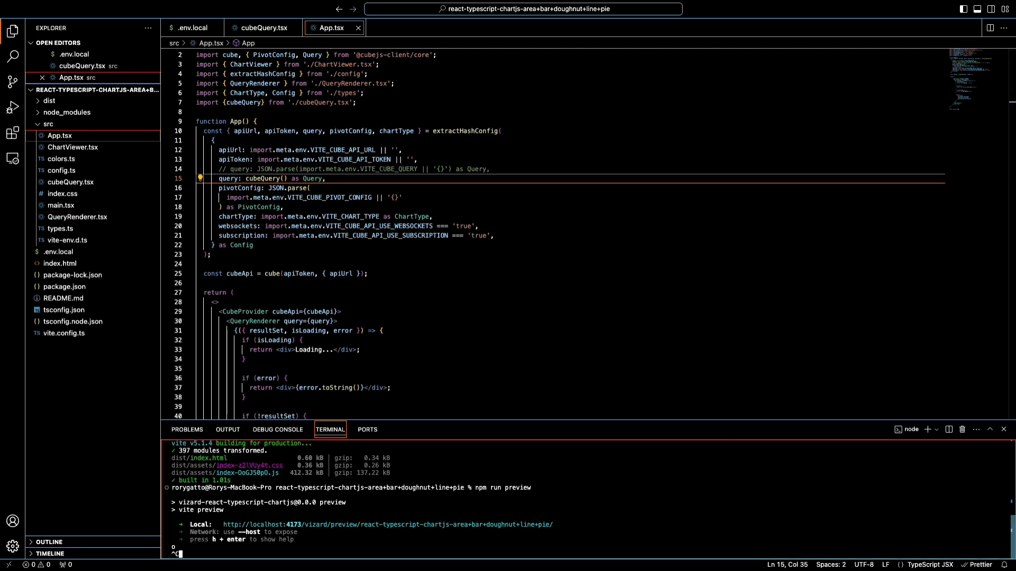
key("ctrl+c")
key("Up")
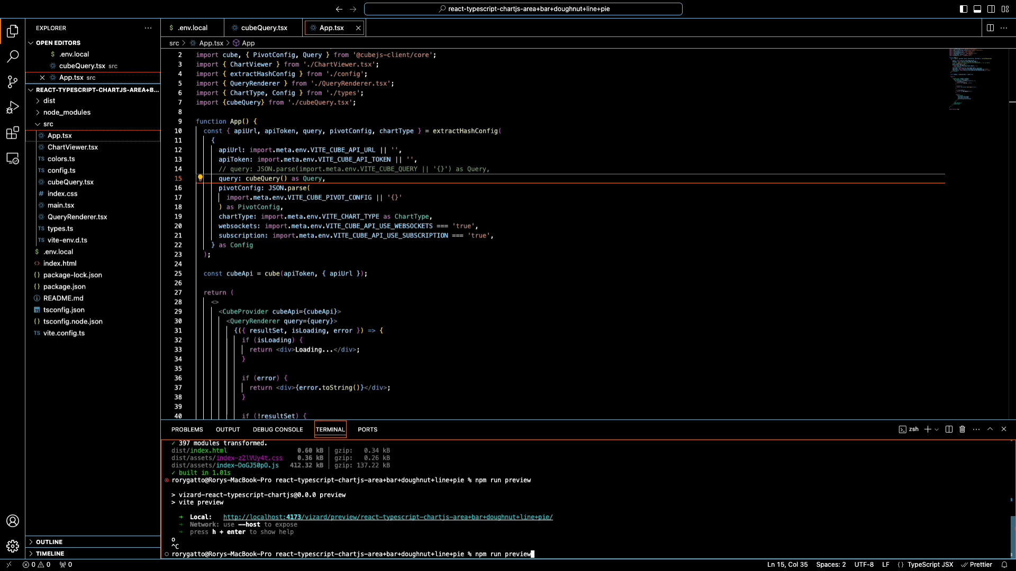
key("Up")
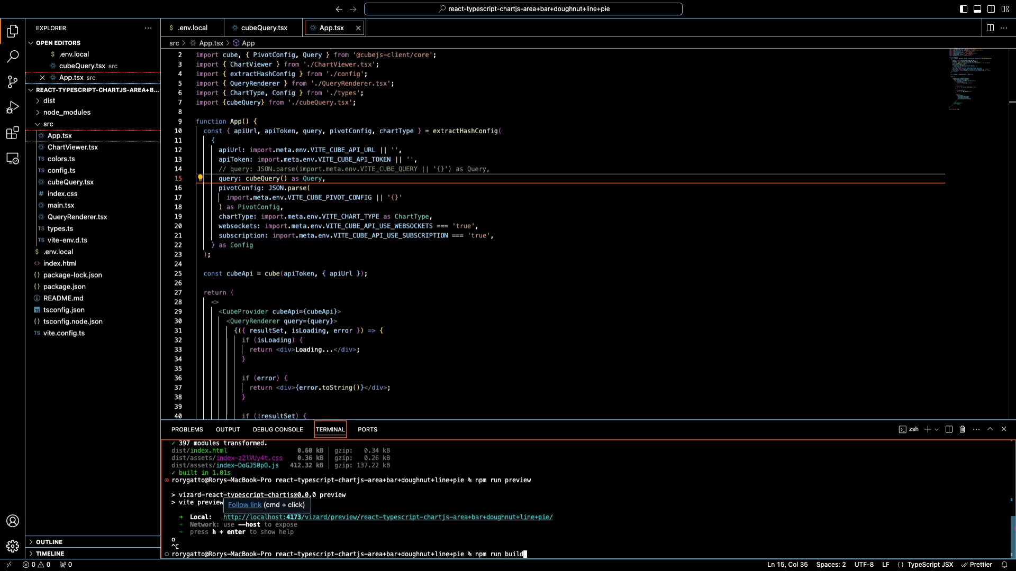
key("Return")
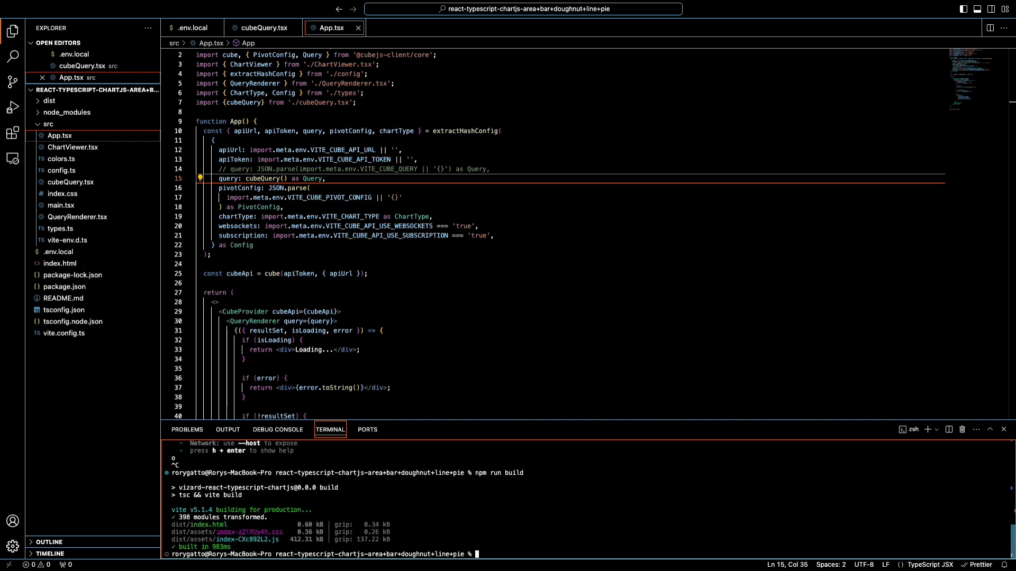
Start the preview server with npm run preview and open the app in the browser to view the orders chart by status
key("Up")
key("Up")
key("Return")
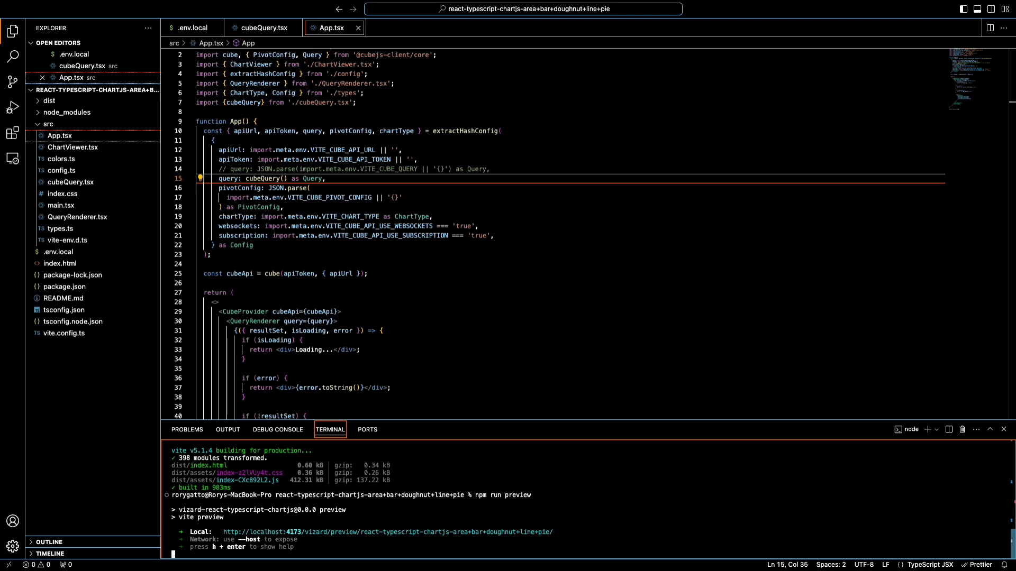
type("o")
key("Return")
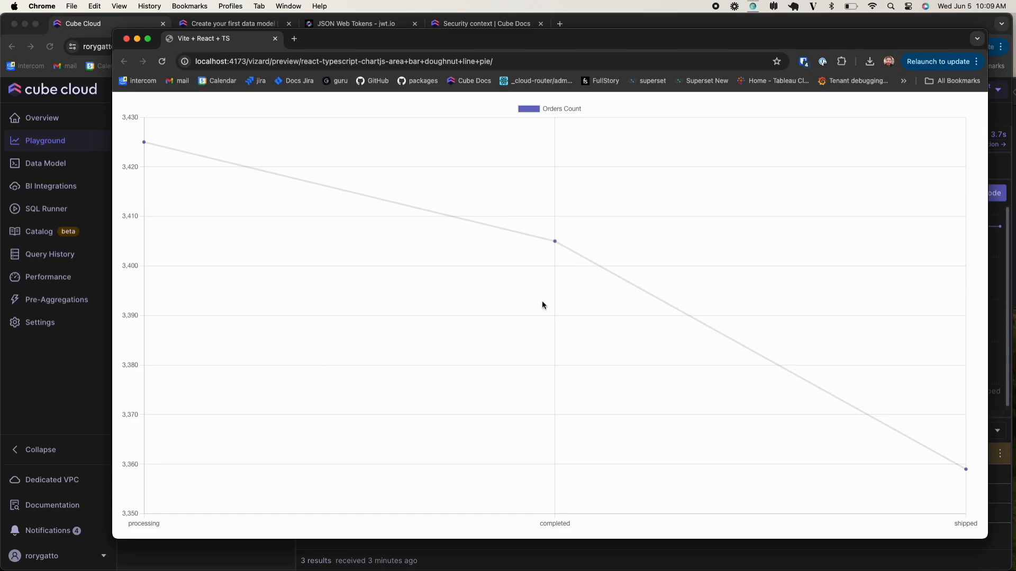
Return to Visual Studio Code, change the dimension in cubeQuery.tsx to "orders.age" and save the file
key("super+Tab")
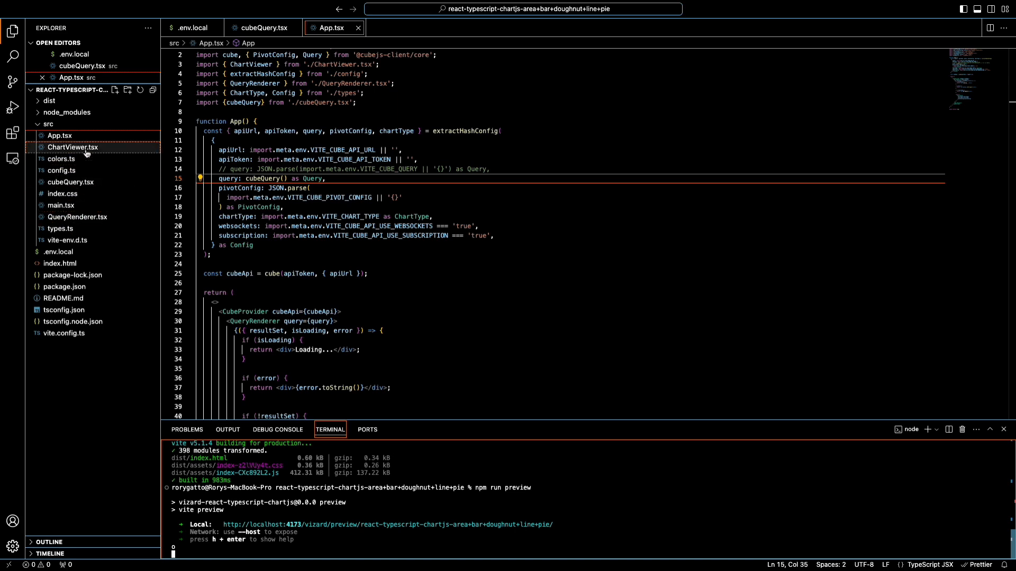
left_click(80, 183)
double_click(273, 101)
type("age")
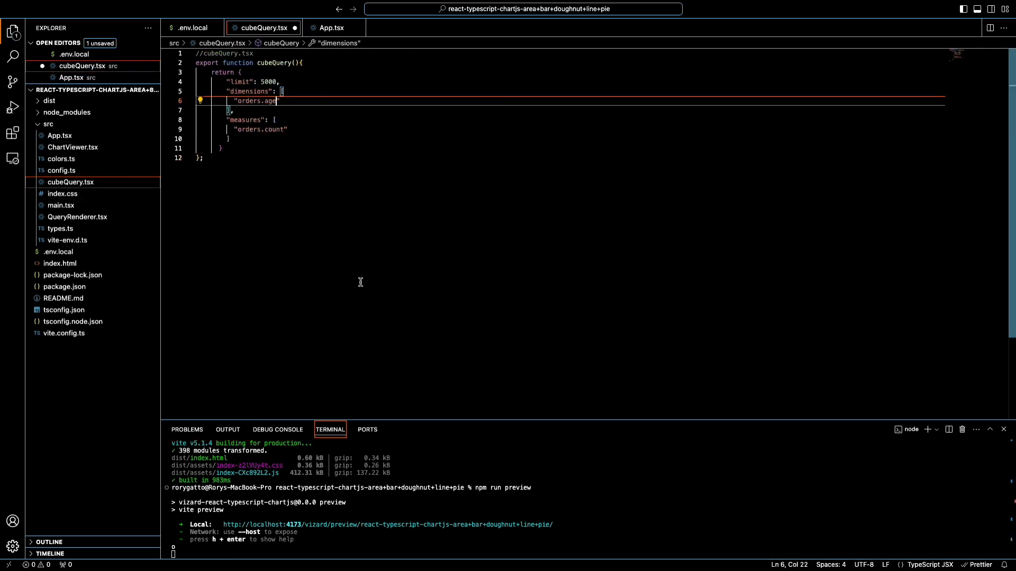
key("super+s")
Stop the preview, rerun npm run build and npm run preview, and open the app in the browser to test the orders.age query
left_click(293, 497)
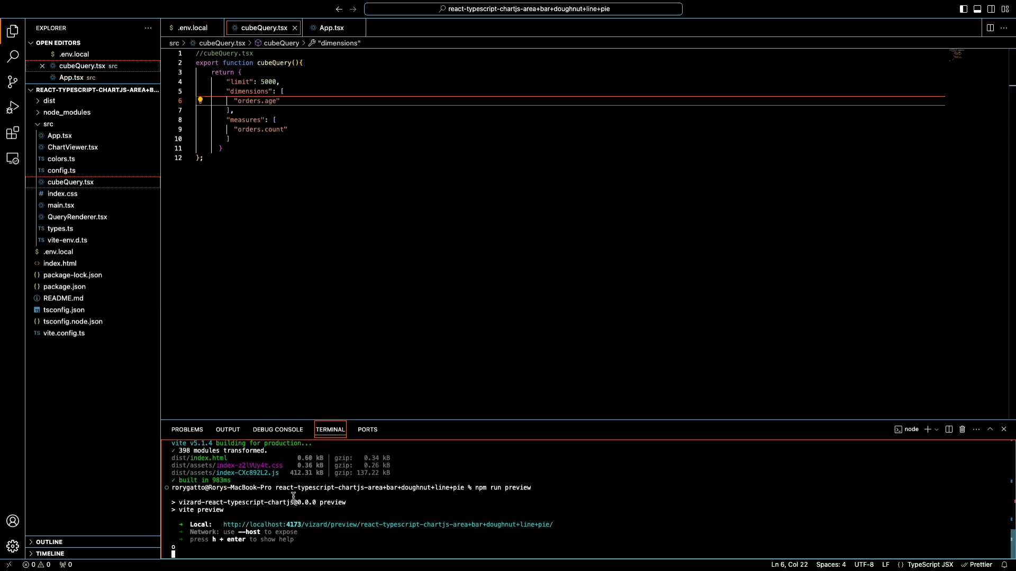
key("ctrl+c")
key("Up")
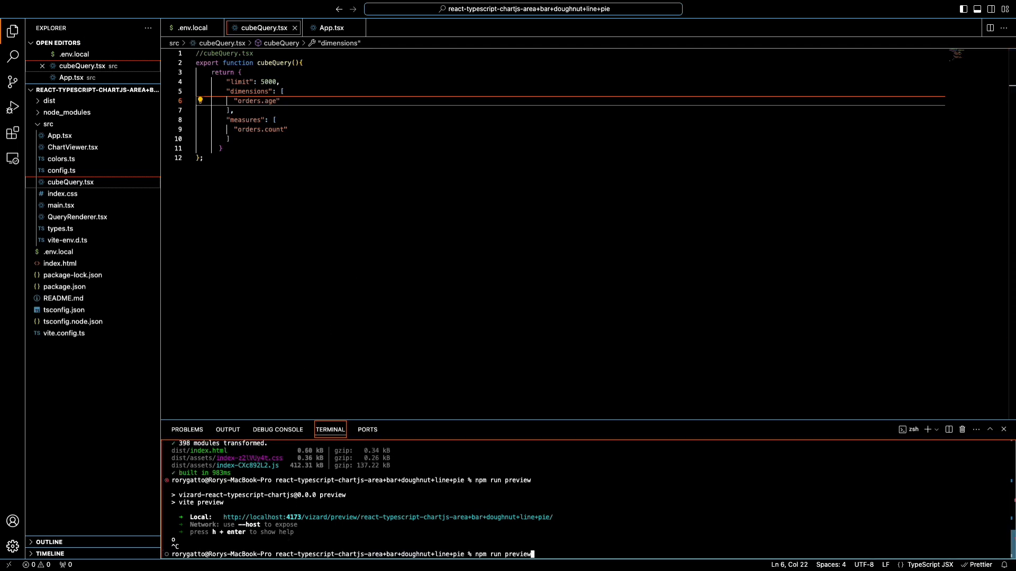
key("Up")
key("Return")
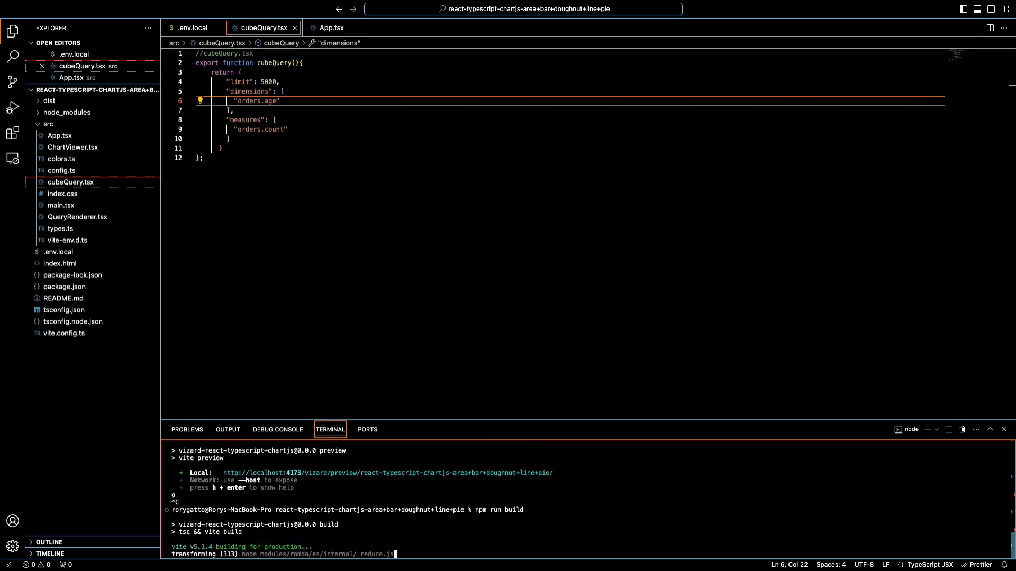
key("Up")
key("Up")
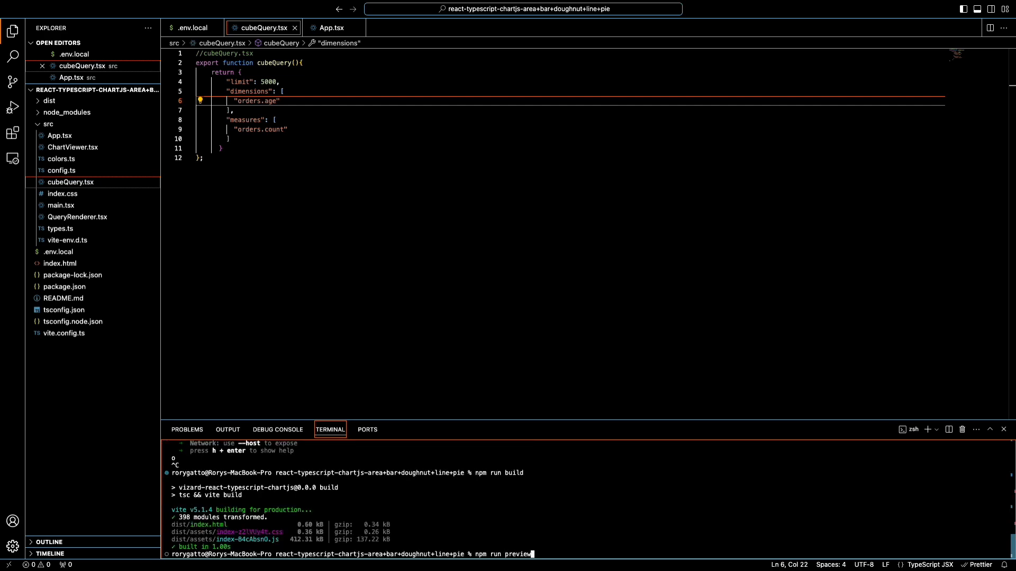
key("Return")
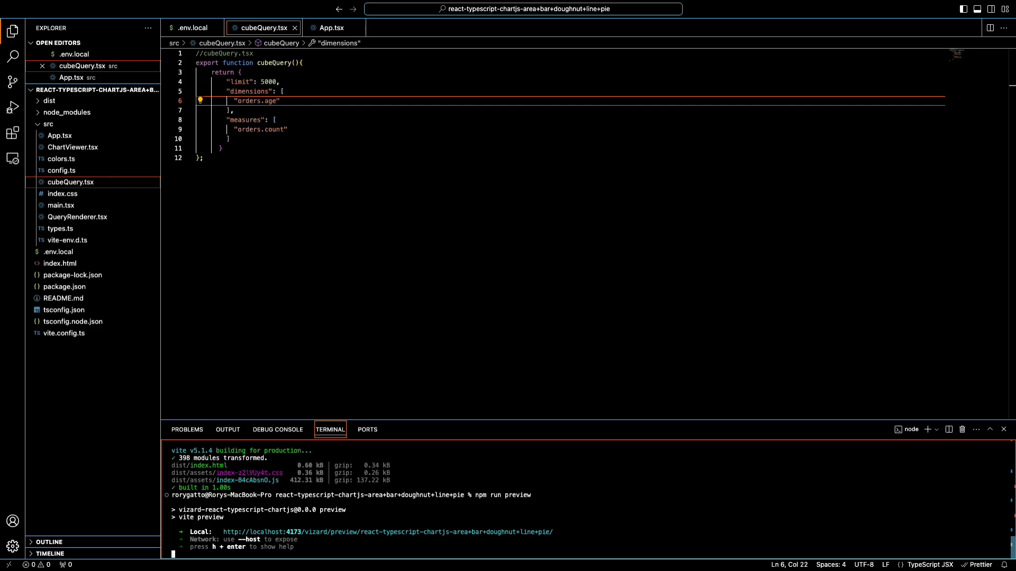
key("Return")
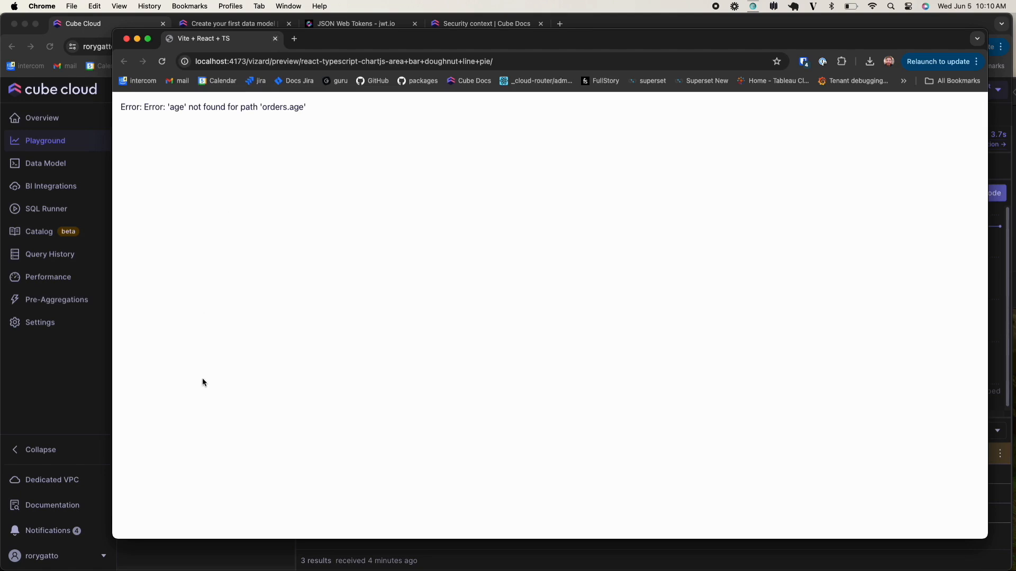
Return to Visual Studio Code, set the dimension in cubeQuery.tsx to "users.age" and save the file
key("super+Tab")
double_click(270, 102)
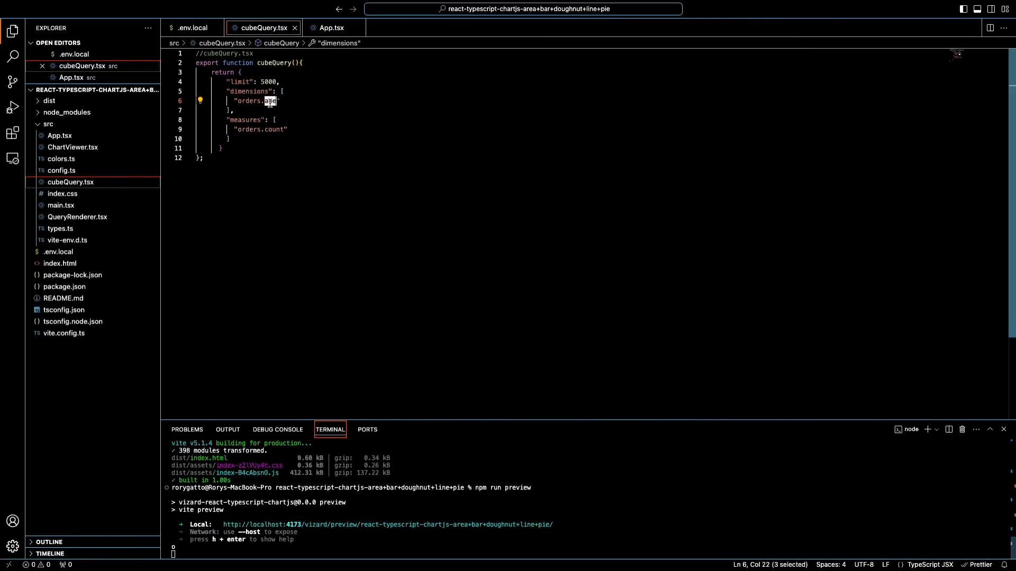
type("created")
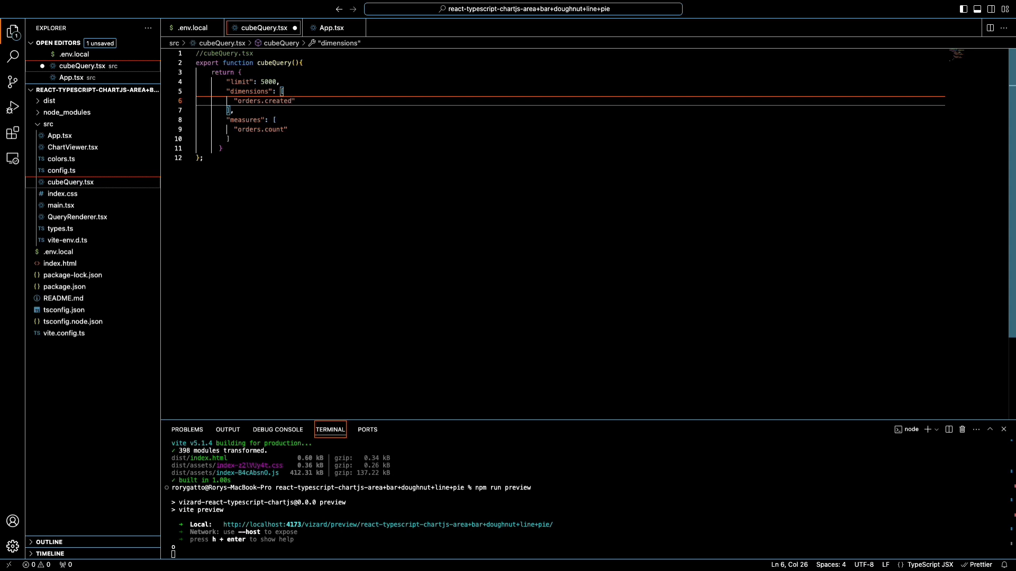
key("BackSpace")
key("BackSpace")
key("BackSpace")
key("BackSpace")
key("BackSpace")
key("BackSpace")
double_click(251, 100)
type("users")
key("Right")
key("super+s")
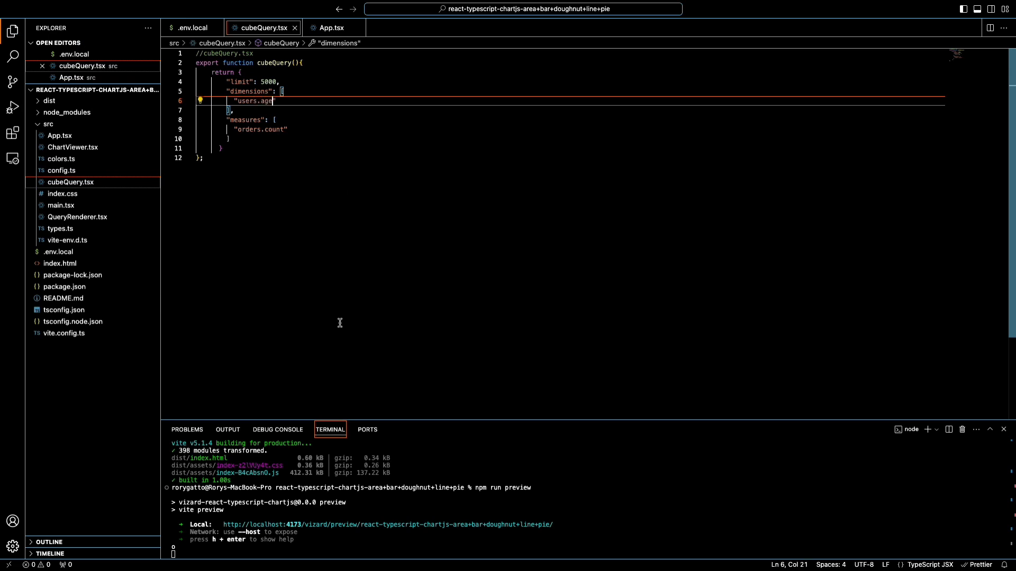
Stop the preview server and run npm run build again to compile the users.age query
left_click(355, 522)
key("super+1")
left_click(355, 522)
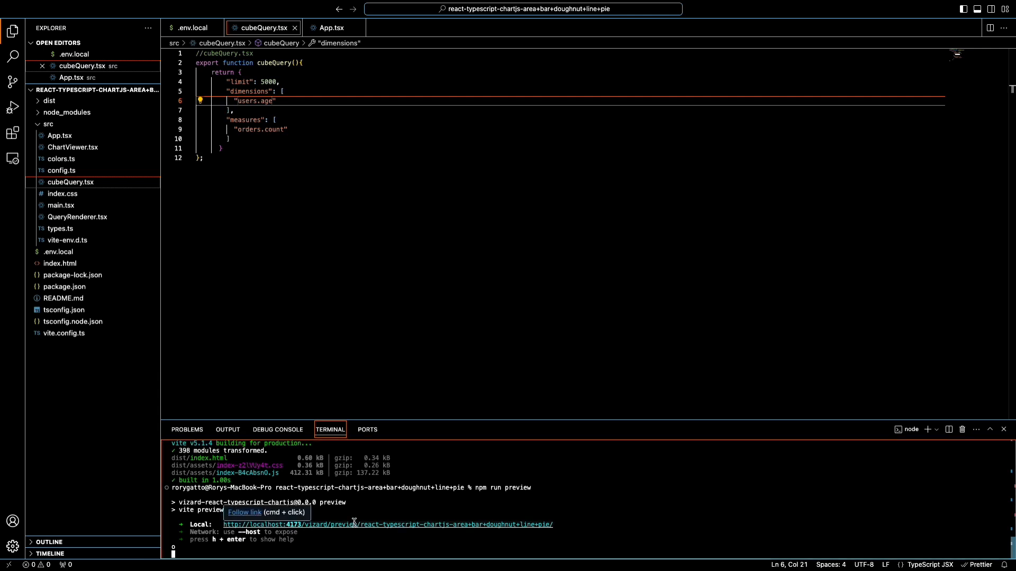
type("z")
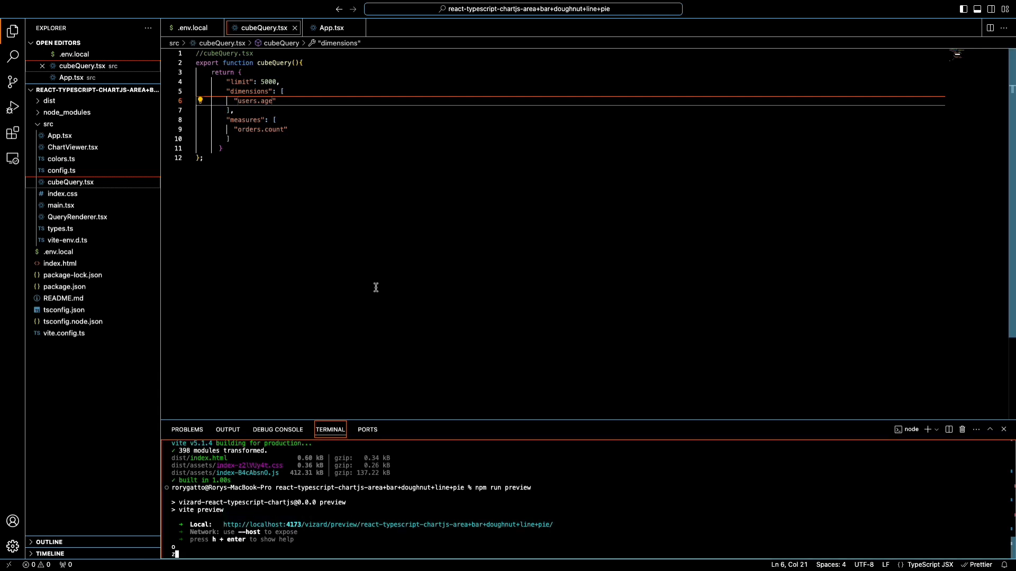
key("BackSpace")
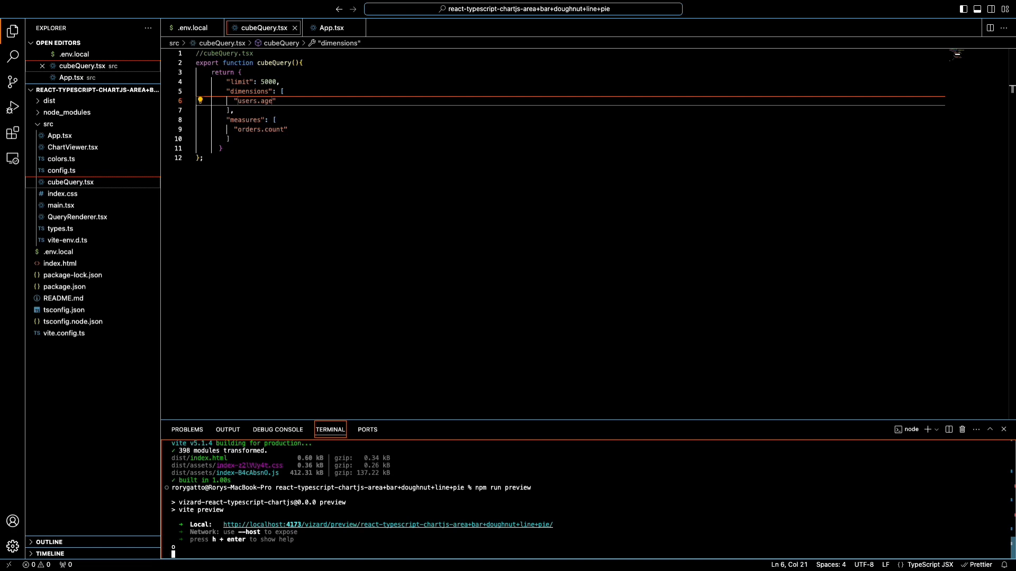
key("ctrl+c")
key("Up")
key("Up")
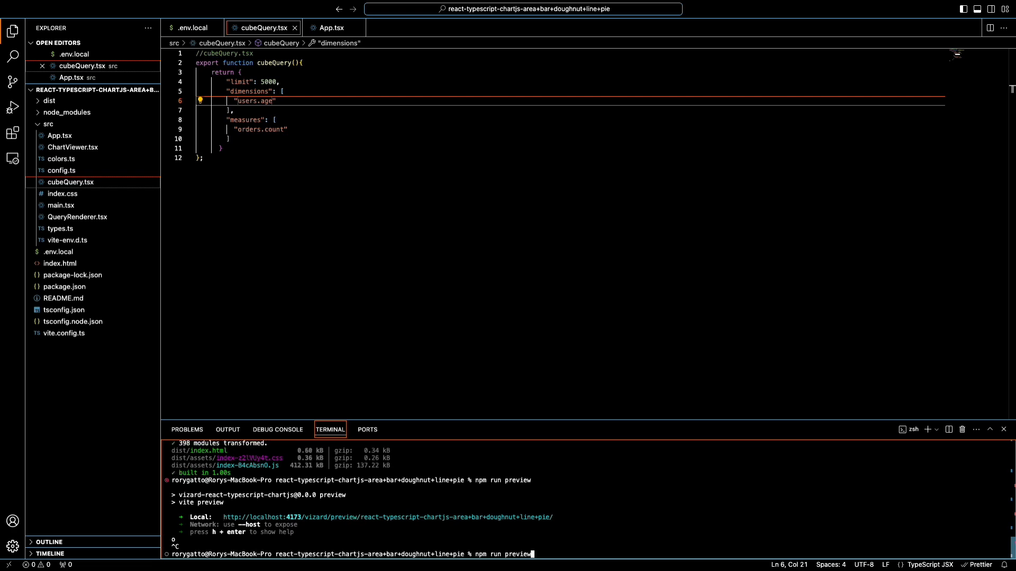
key("Return")
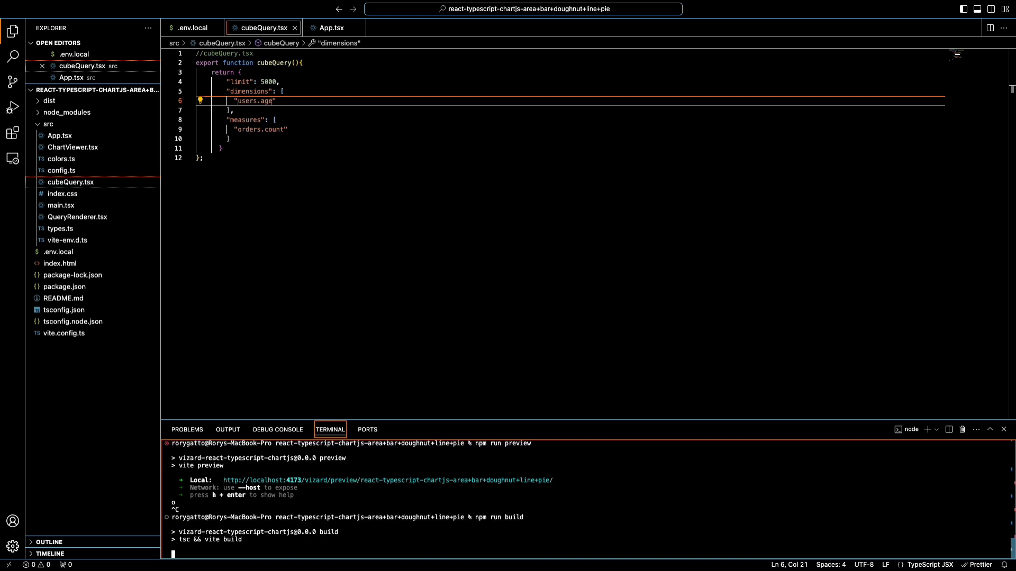
Run npm run preview and open the localhost preview link in the browser to examine the Orders Count chart by user age
key("Up")
key("Up")
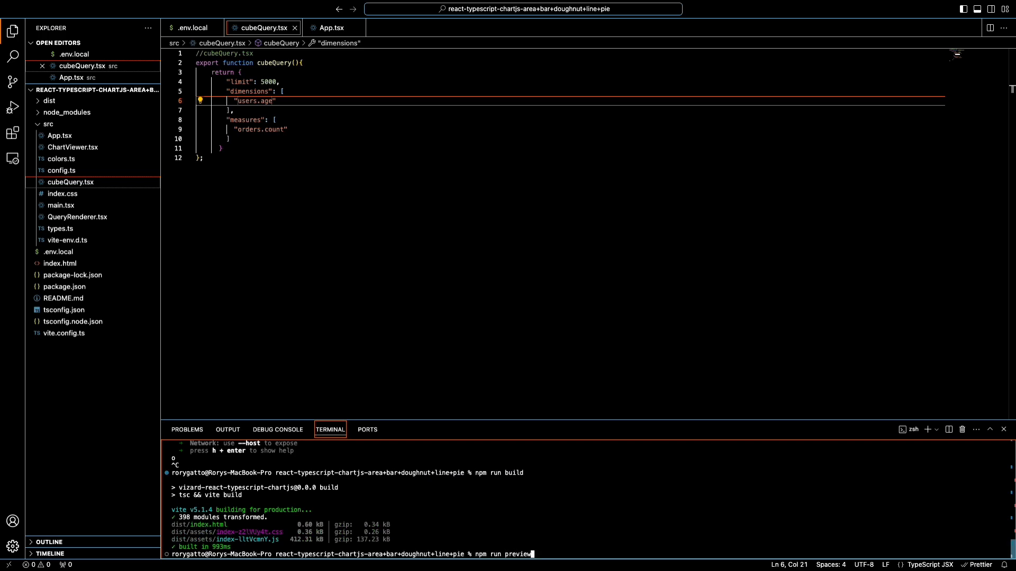
key("Return")
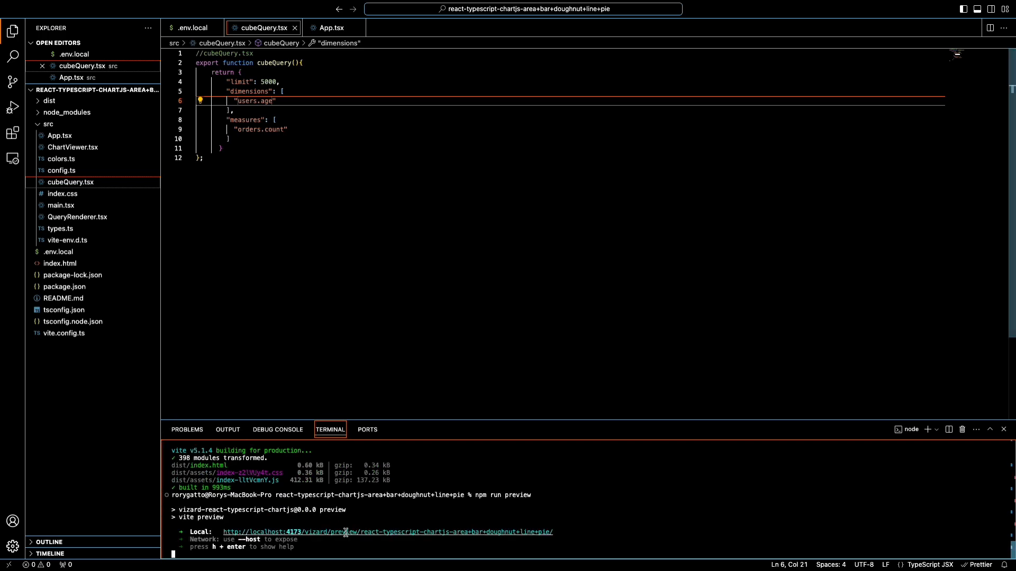
left_click(345, 532, "super")
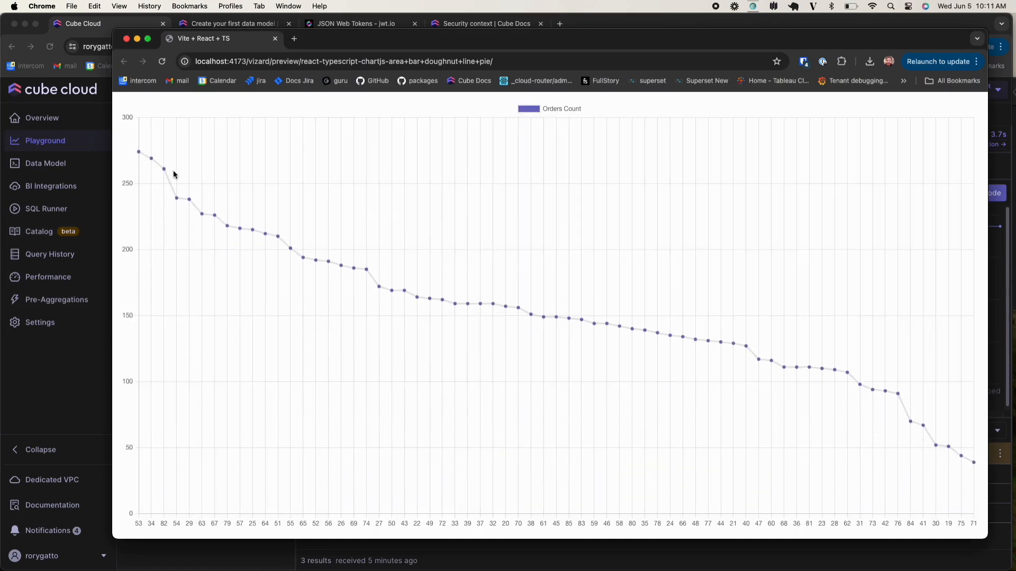
mouse_move(176, 200)
mouse_move(354, 270)
Return to Visual Studio Code and stop the preview server running in the terminal
key("ctrl+Right")
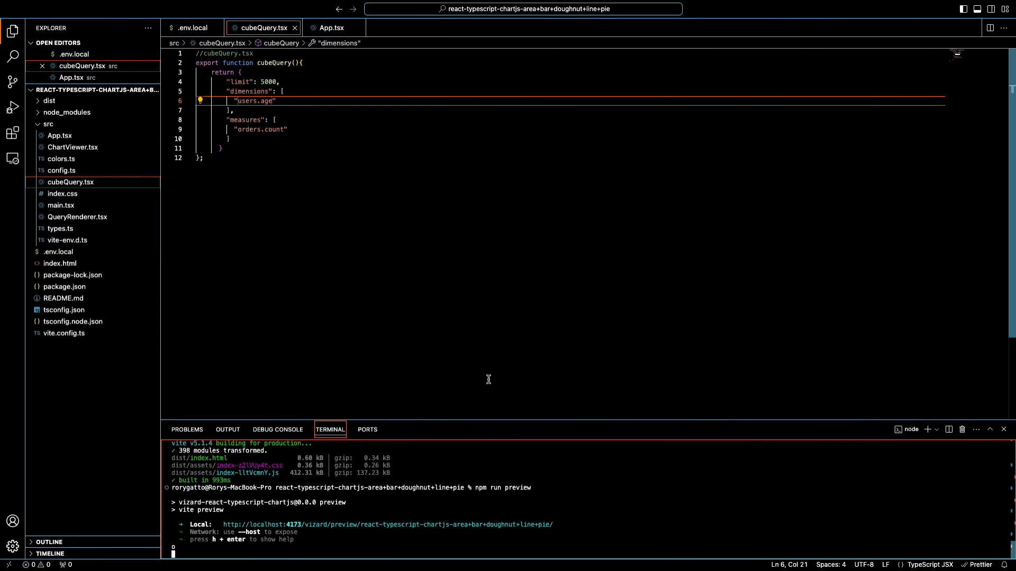
left_click(436, 309)
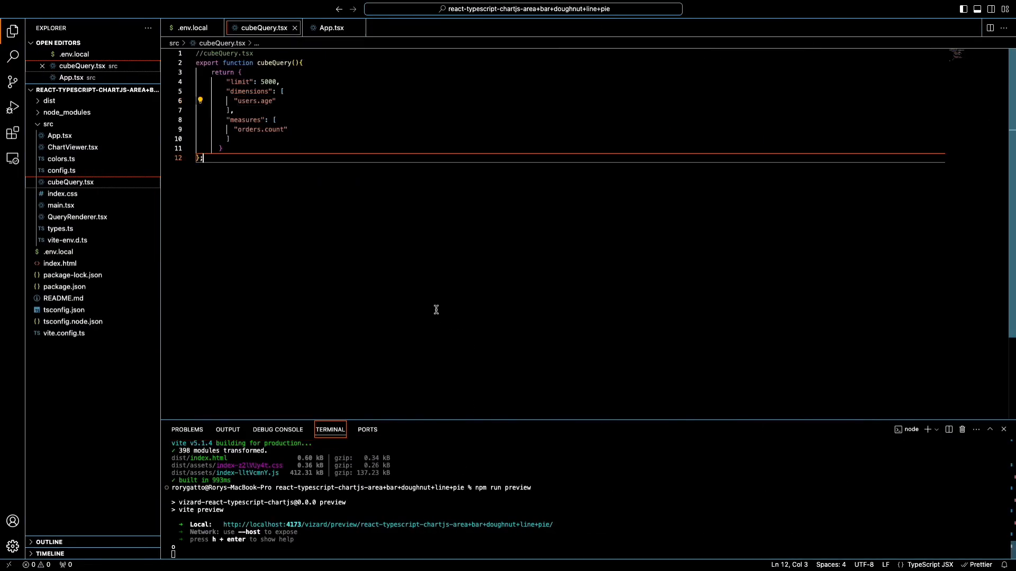
left_click(339, 538)
key("ctrl+c")
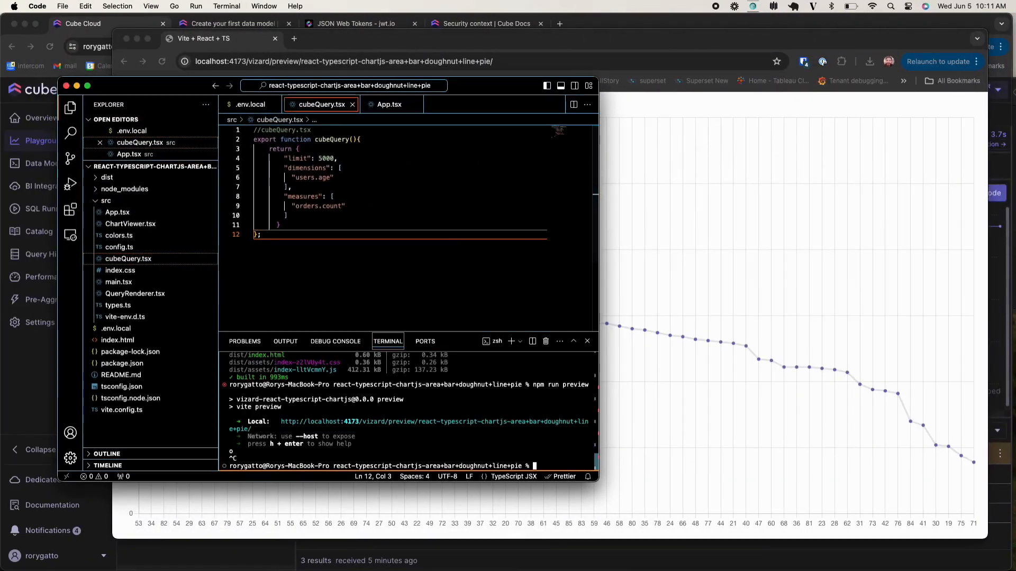
Open a new, empty Visual Studio Code window
left_click(62, 5)
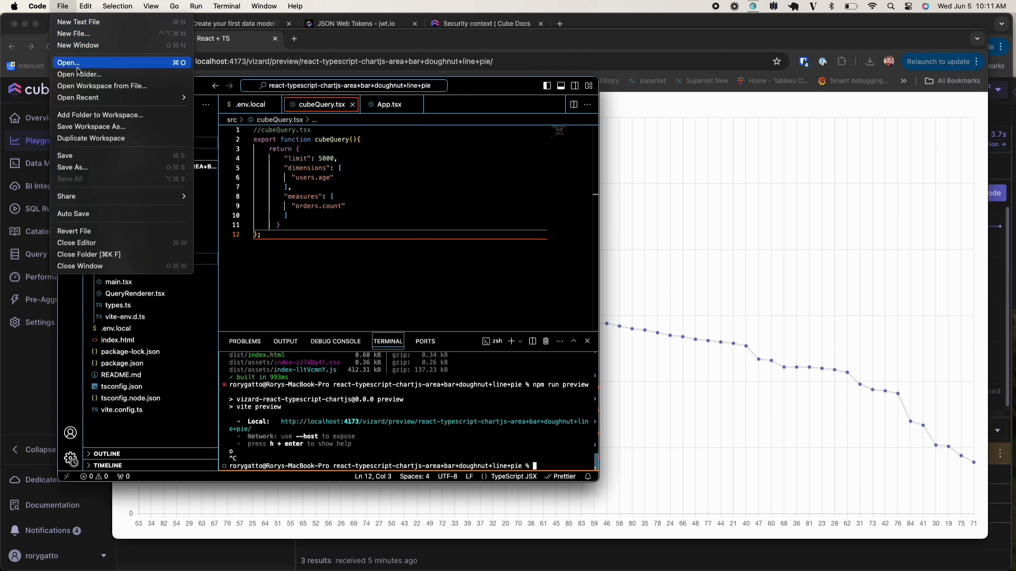
mouse_move(80, 96)
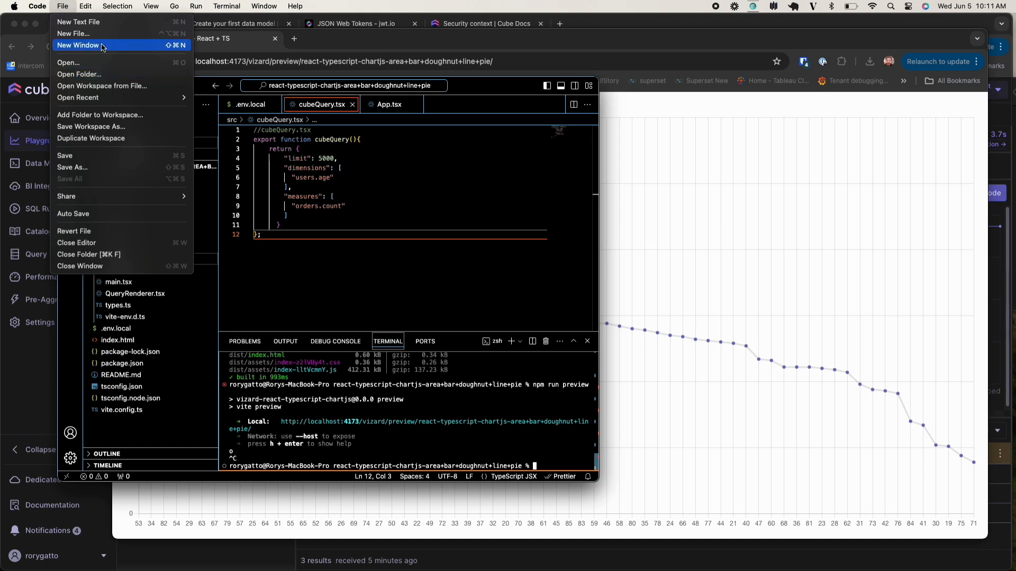
left_click(103, 44)
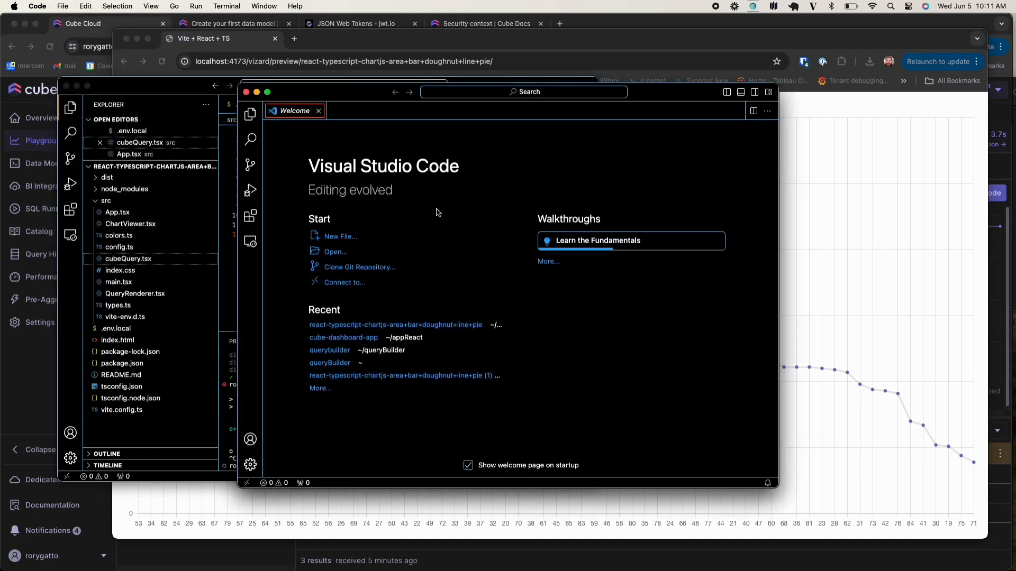
left_click(333, 252)
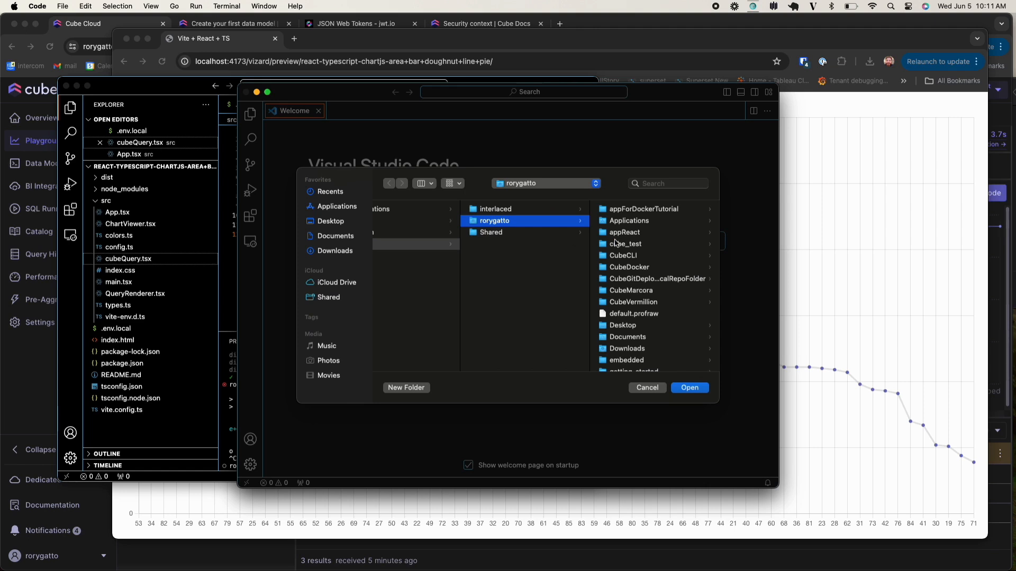
scroll(648, 349, "down", 6)
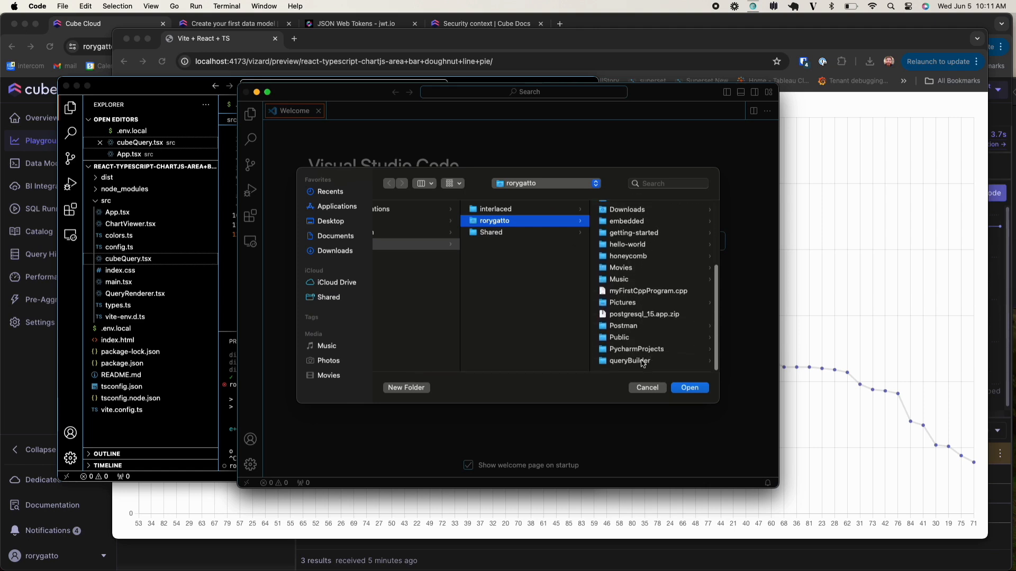
left_click(640, 388)
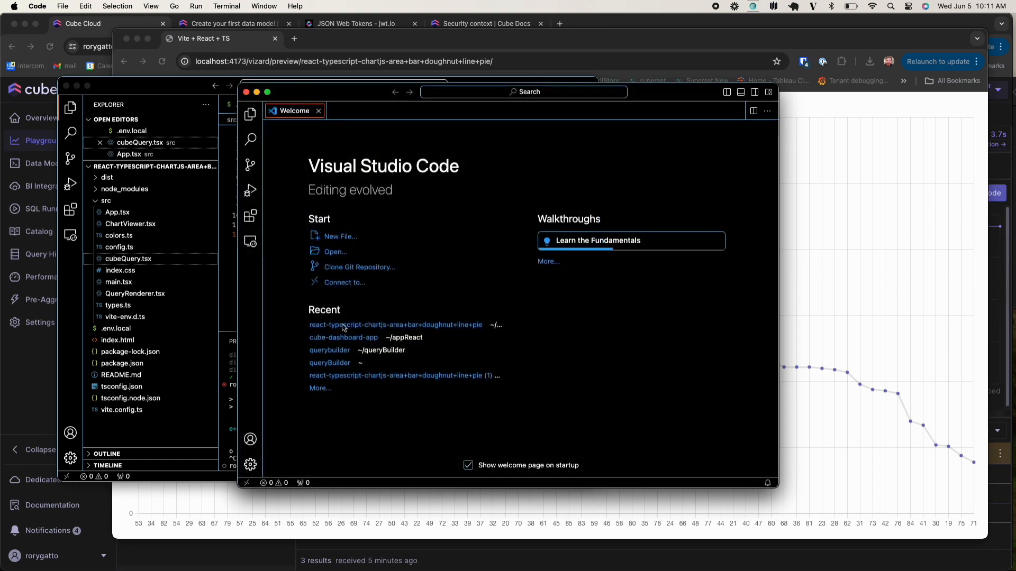
Open the recent cube-dashboard-app project and focus its terminal
left_click(337, 339)
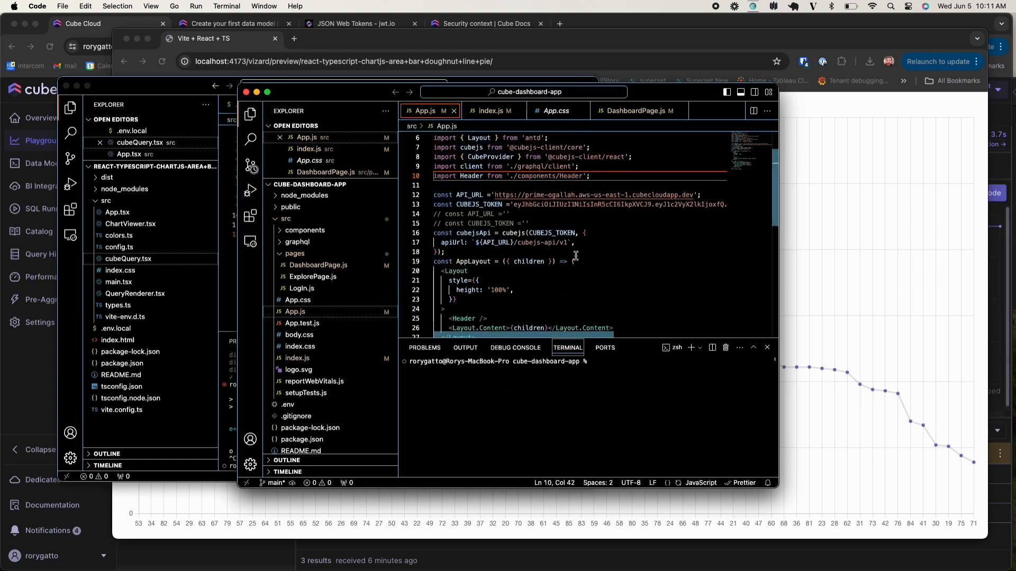
left_click(556, 414)
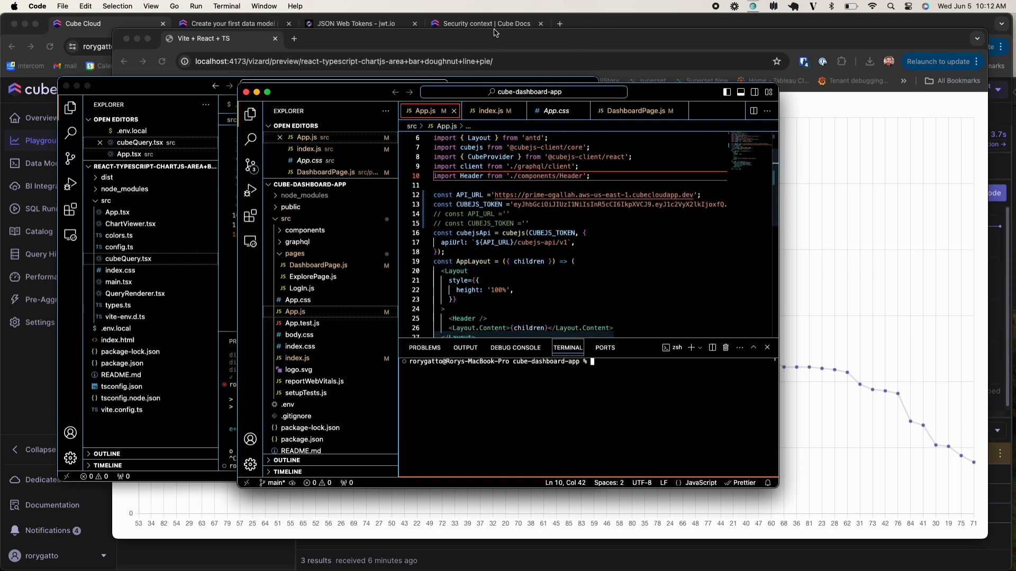
Switch to Cube Cloud in Chrome, open orders.yml in the data model and enter development mode
left_click(594, 22)
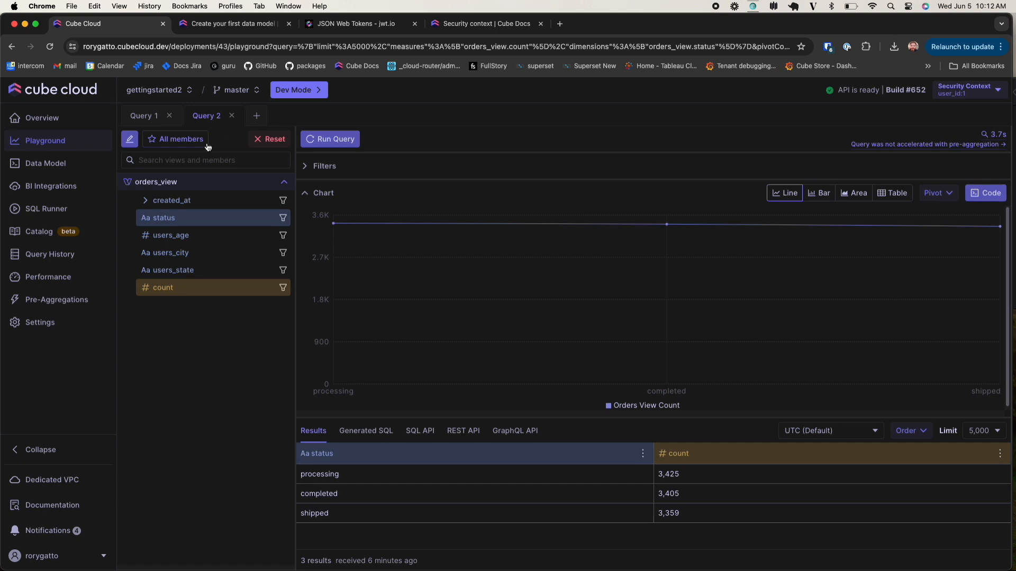
left_click(36, 167)
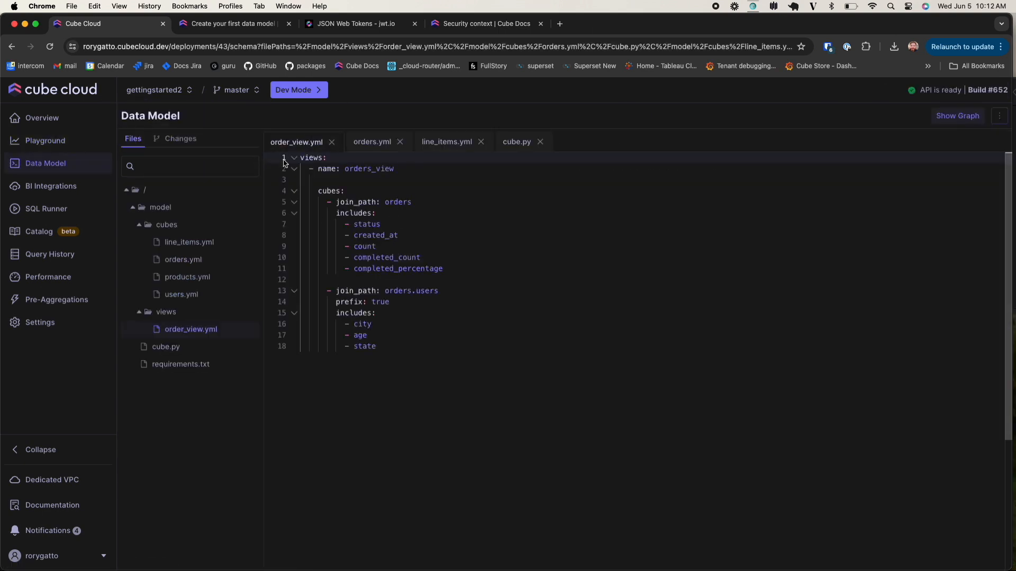
left_click(361, 145)
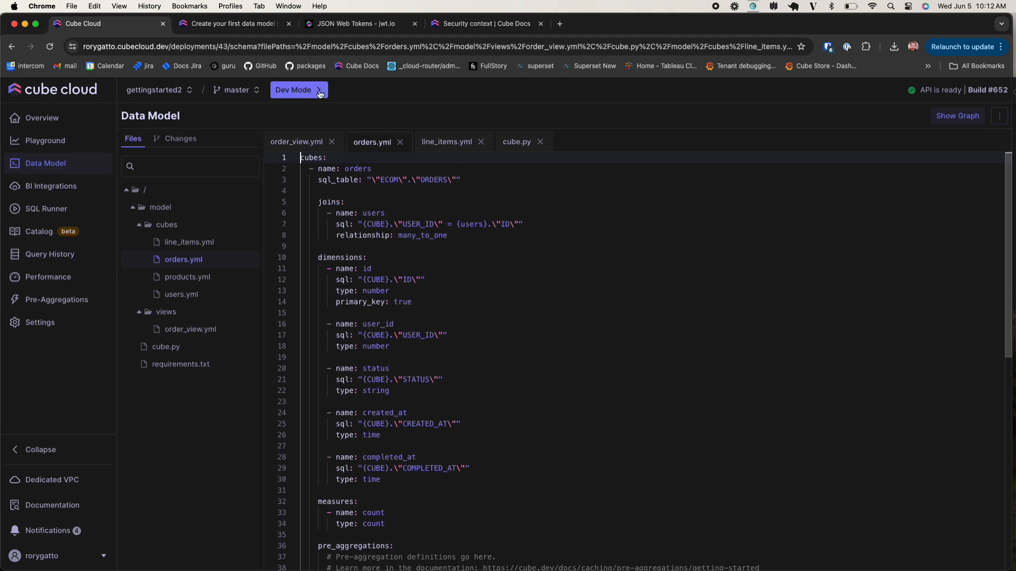
left_click(299, 90)
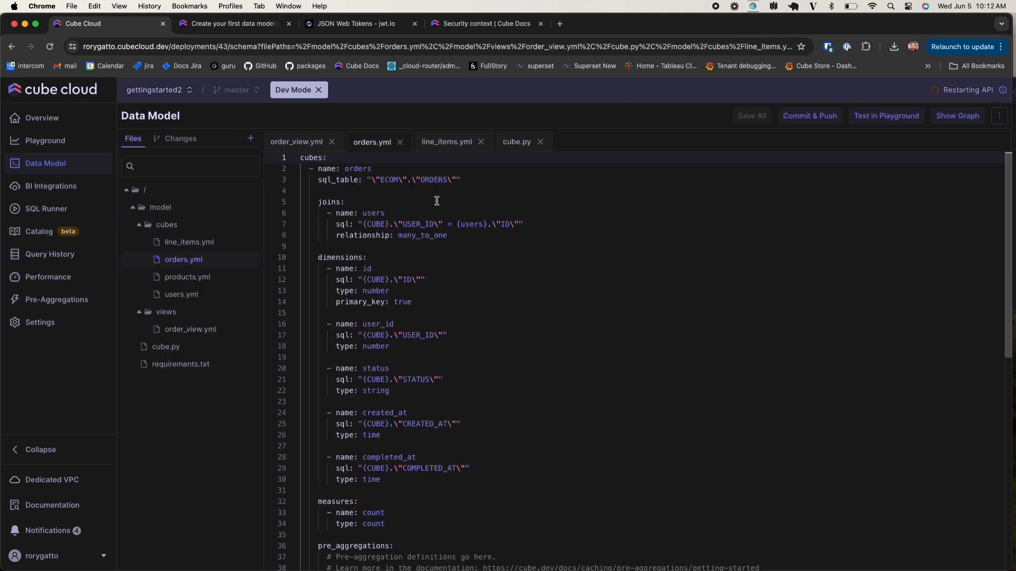
Add "public: false" on a new line below sql_table in orders.yml and copy that setting
left_click(481, 179)
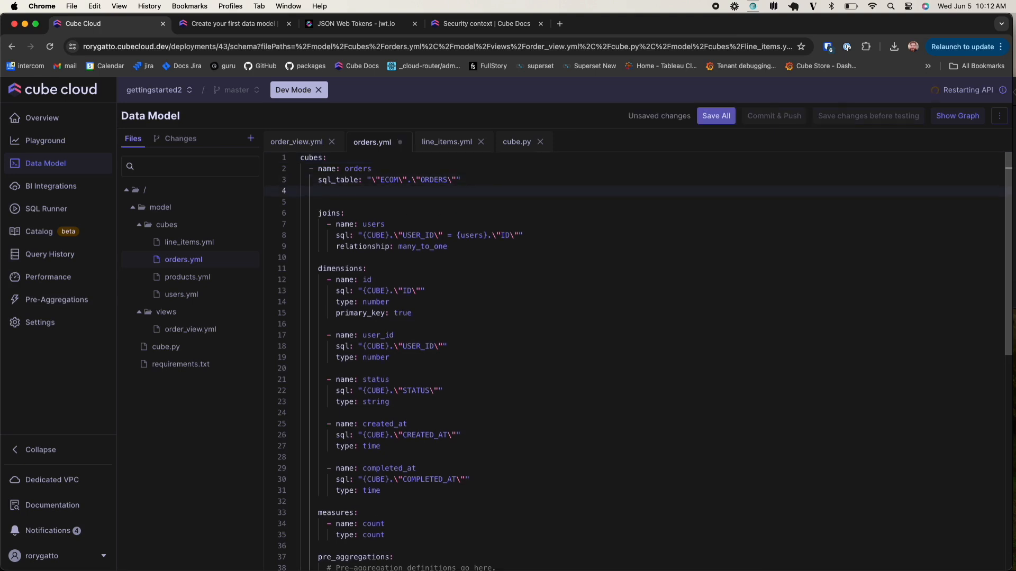
type("blic: false")
left_click_drag(318, 191, 380, 190)
key("ctrl+c")
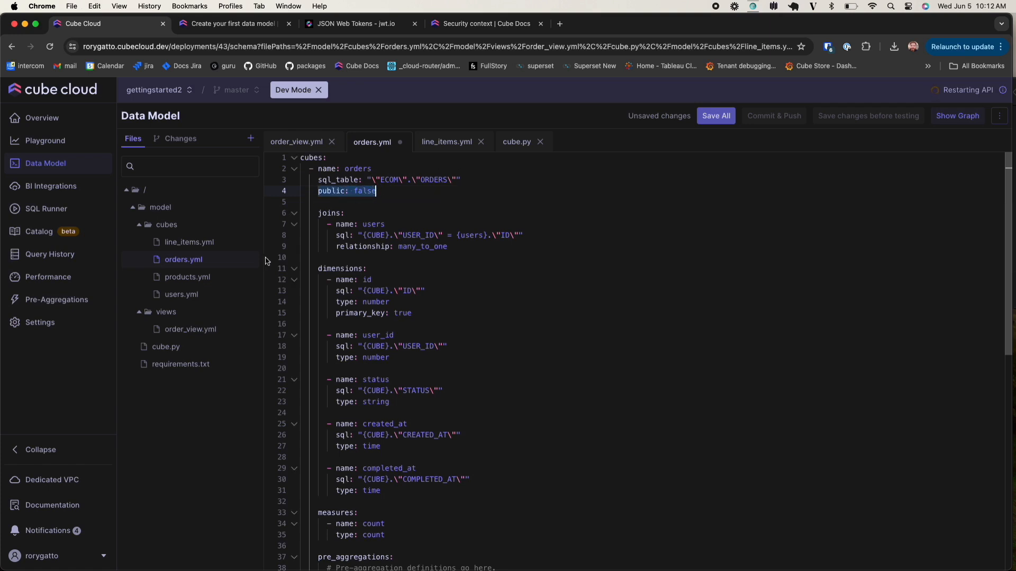
Paste "public: false" on a new line below sql_table in both line_items.yml and products.yml
left_click(209, 246)
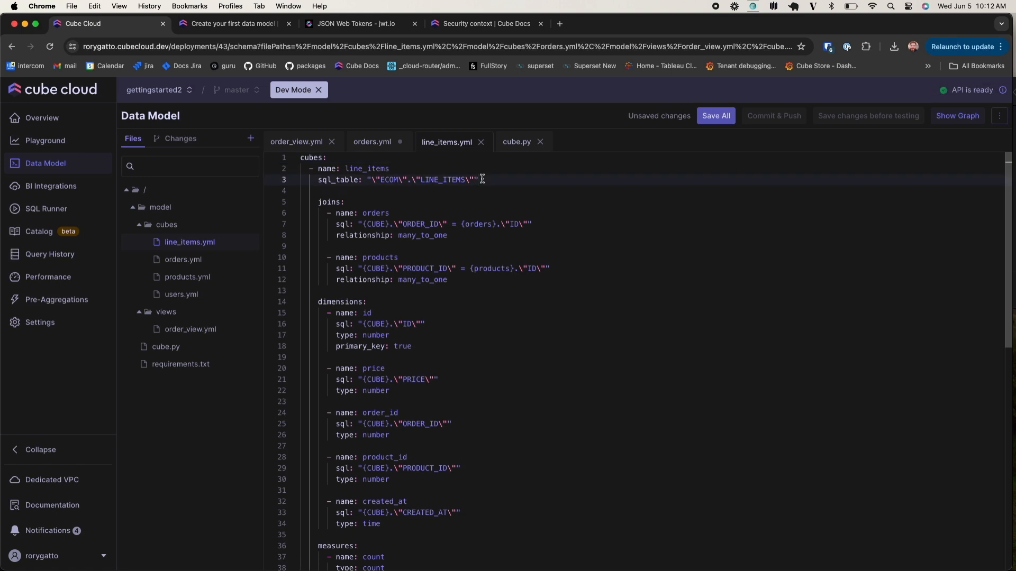
key("Return")
key("ctrl+v")
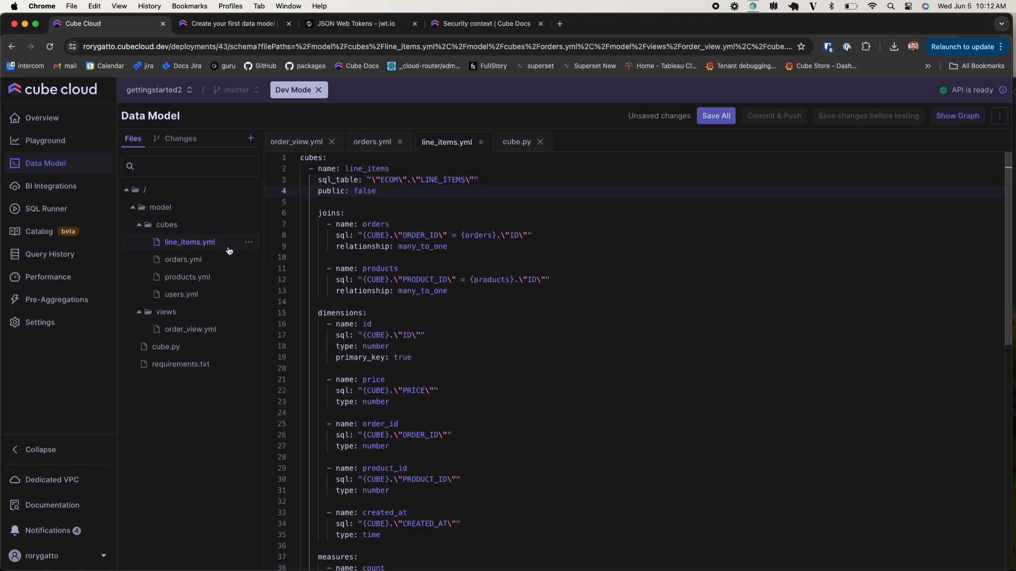
left_click(188, 277)
left_click(485, 180)
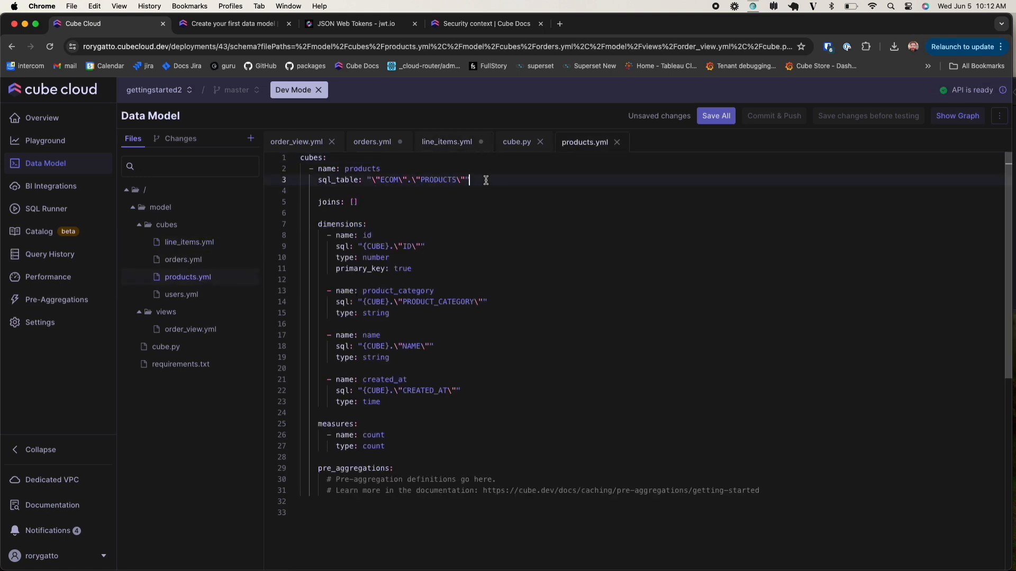
key("Return")
key("ctrl+v")
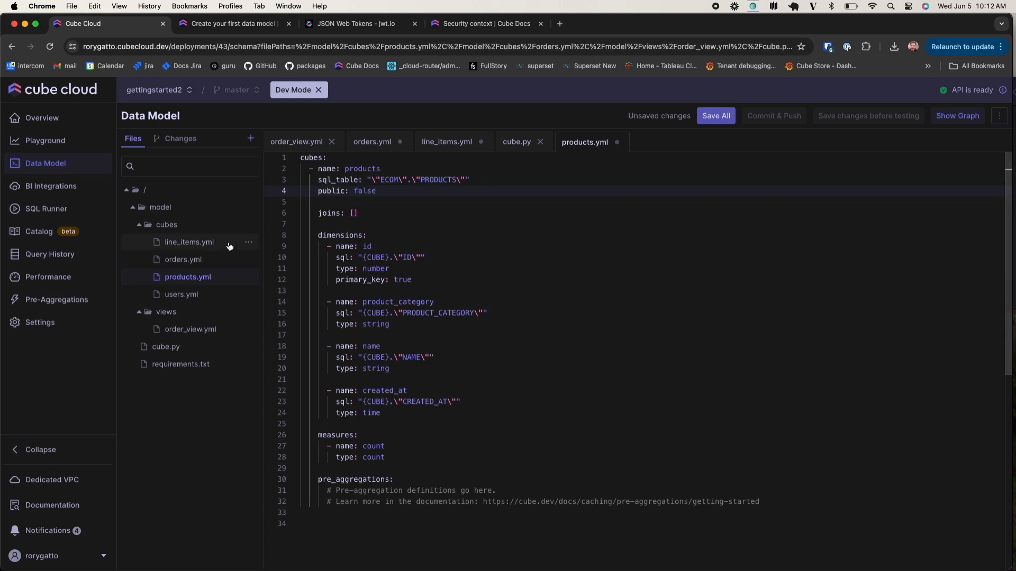
Paste "public: false" below sql_table in users.yml and save all changed model files
left_click(206, 294)
left_click(458, 181)
key("Return")
key("ctrl+v")
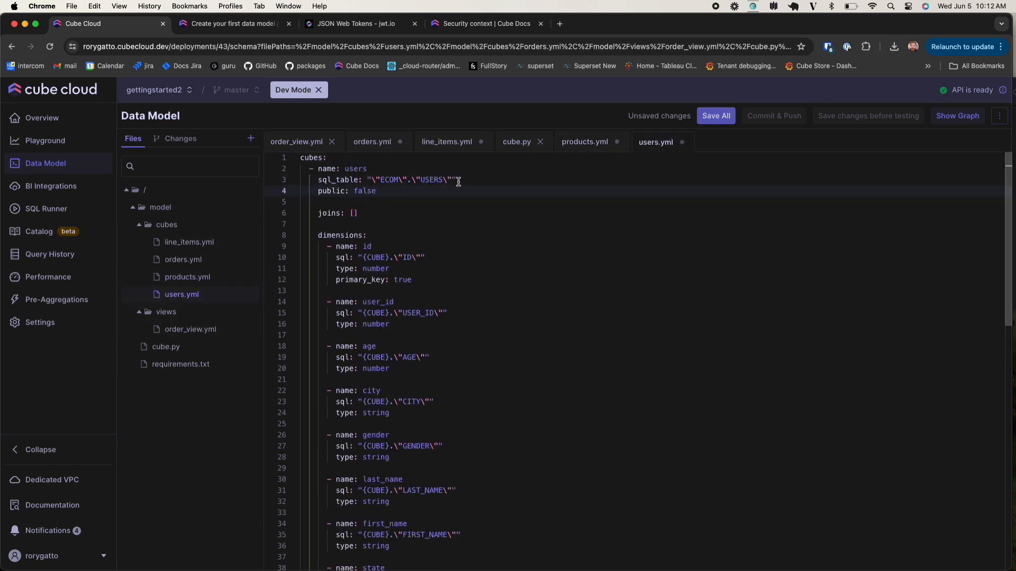
left_click(701, 118)
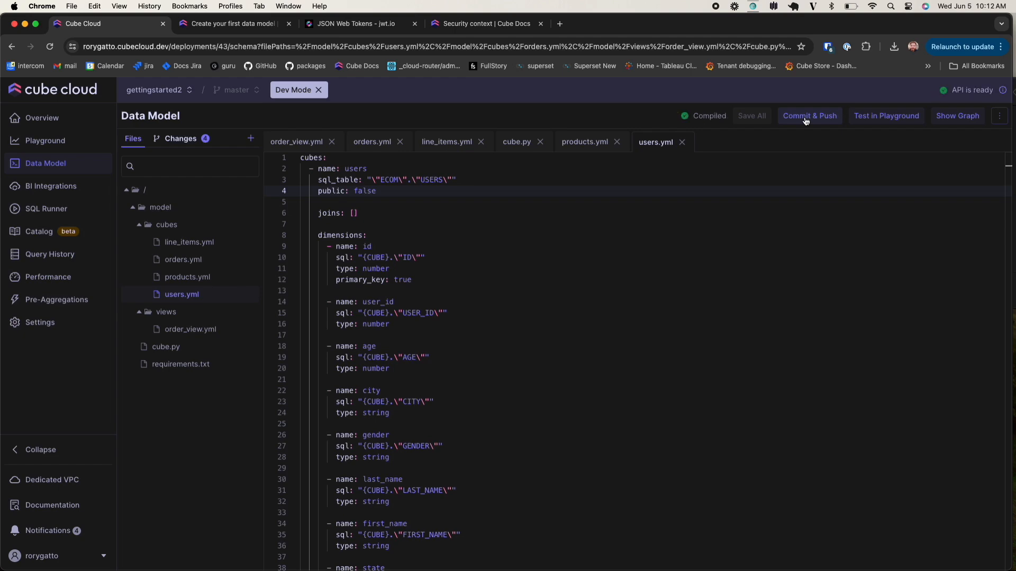
Commit and push the data model changes with the message "made cubes public:false"
left_click(805, 121)
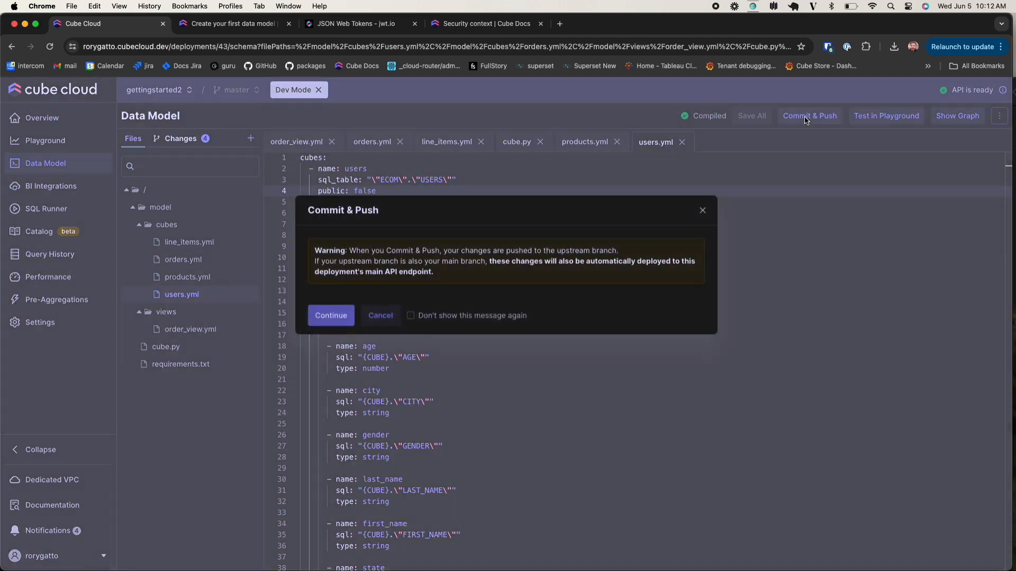
left_click(344, 323)
left_click(366, 252)
type("made cubes public:")
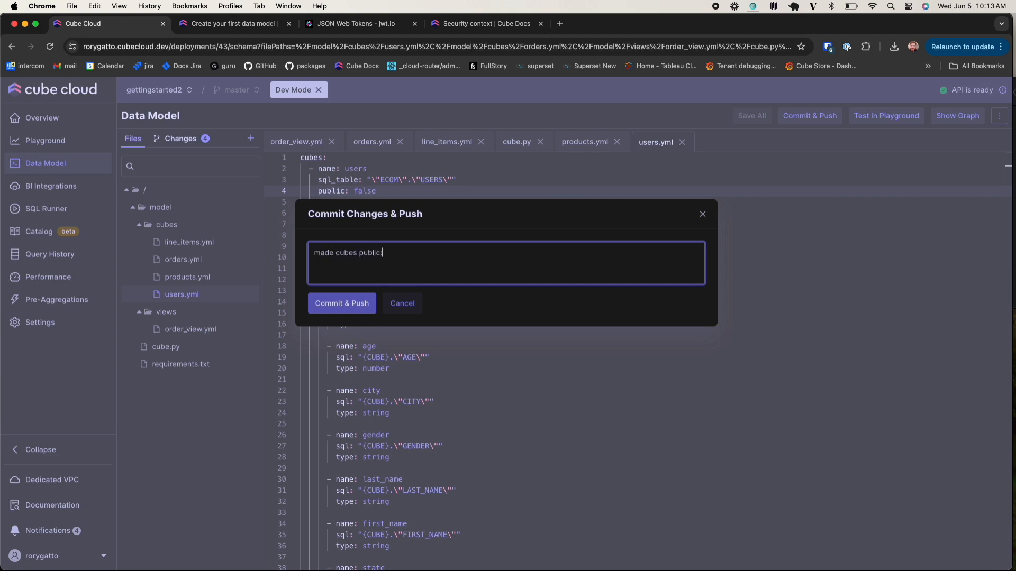
type("false")
left_click(341, 303)
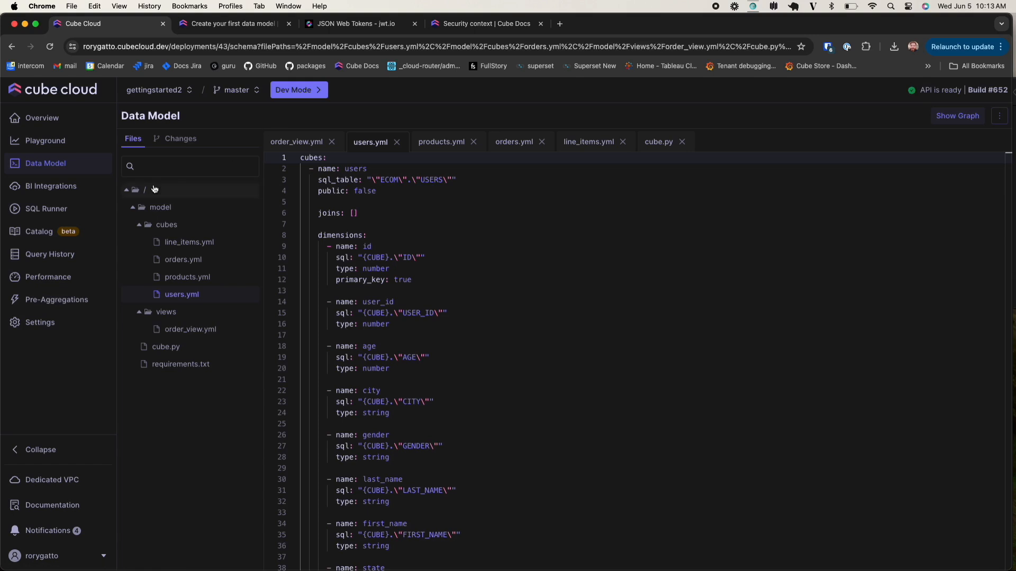
Copy the REST API URL from the deployment overview
left_click(75, 124)
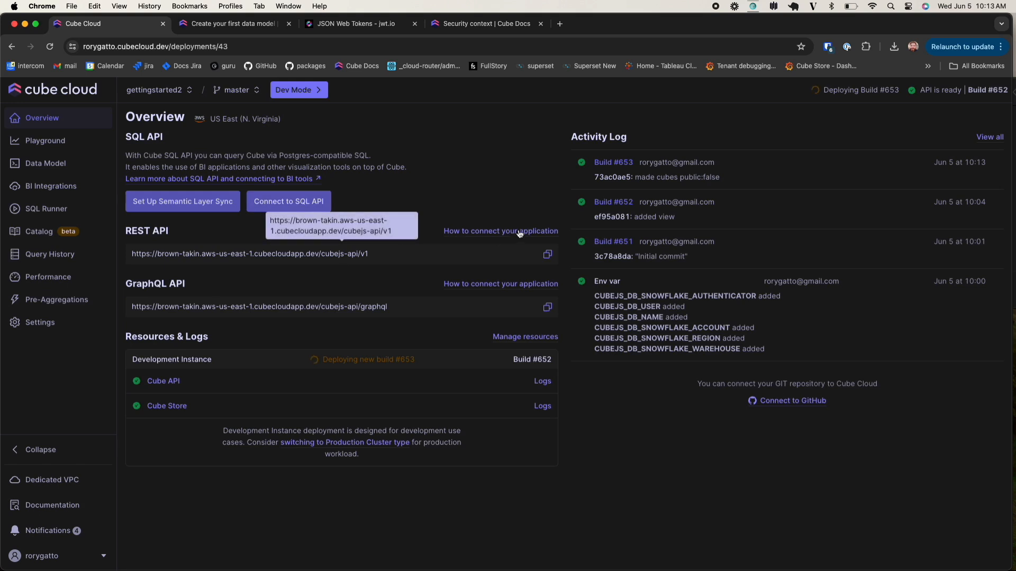
left_click(547, 255)
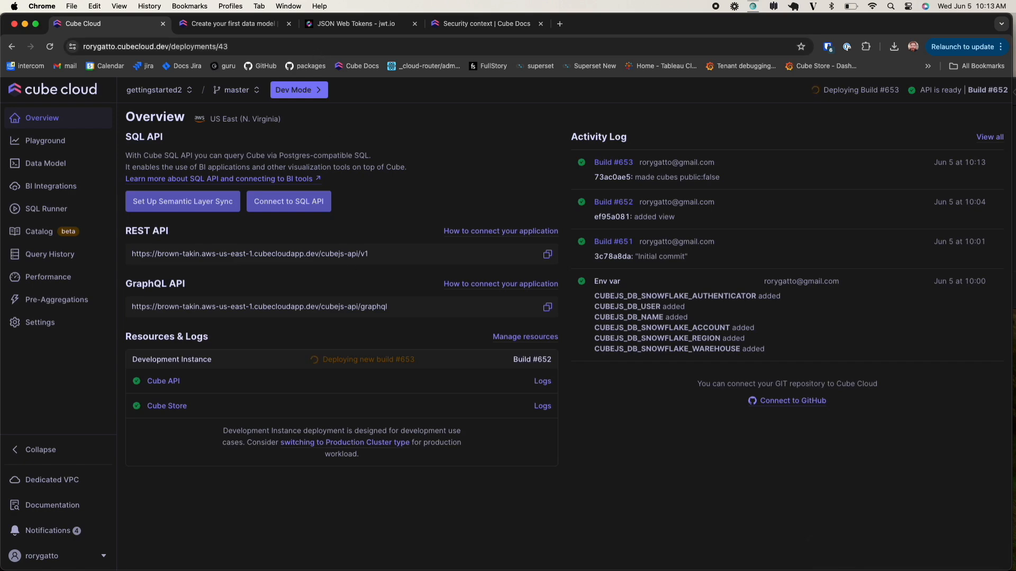
Switch to Visual Studio Code and close the react-typescript-chartjs project window
key("super+Tab")
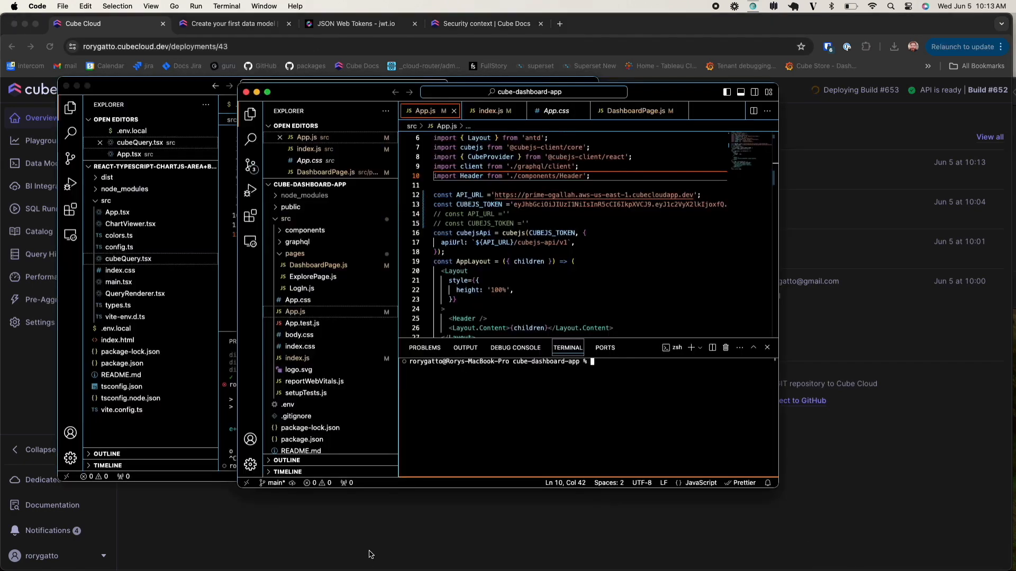
left_click(131, 86)
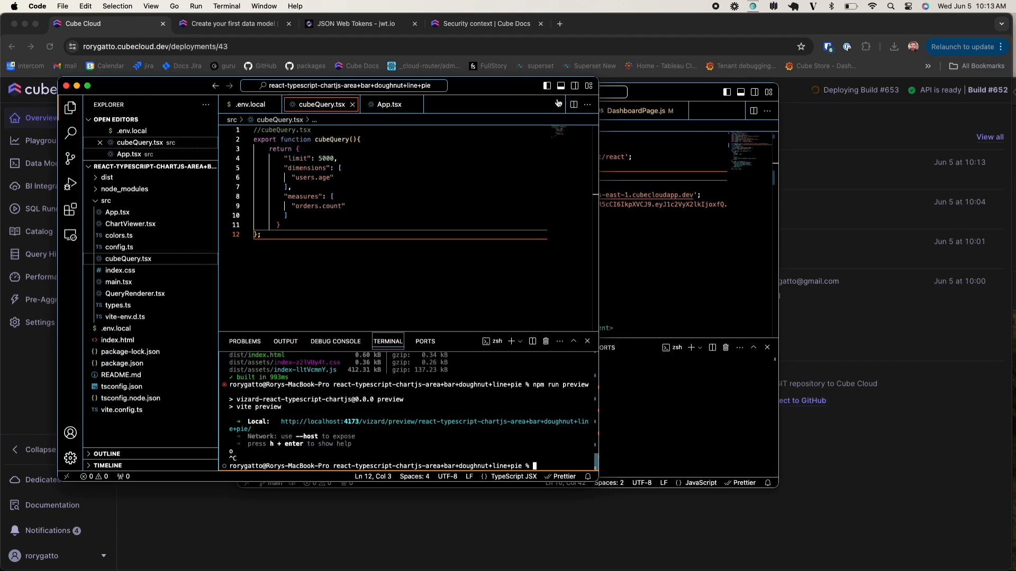
left_click(66, 85)
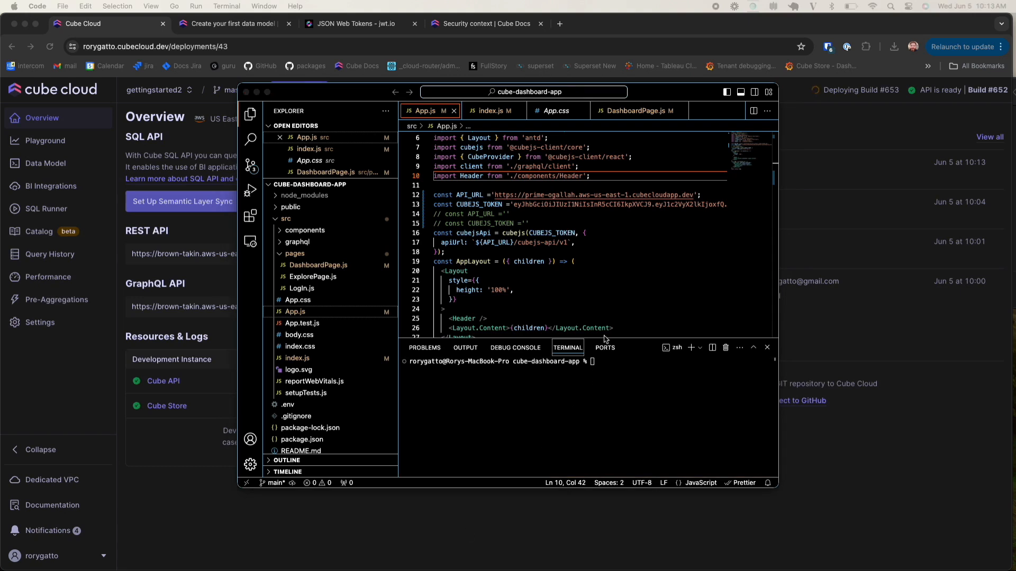
left_click(592, 363)
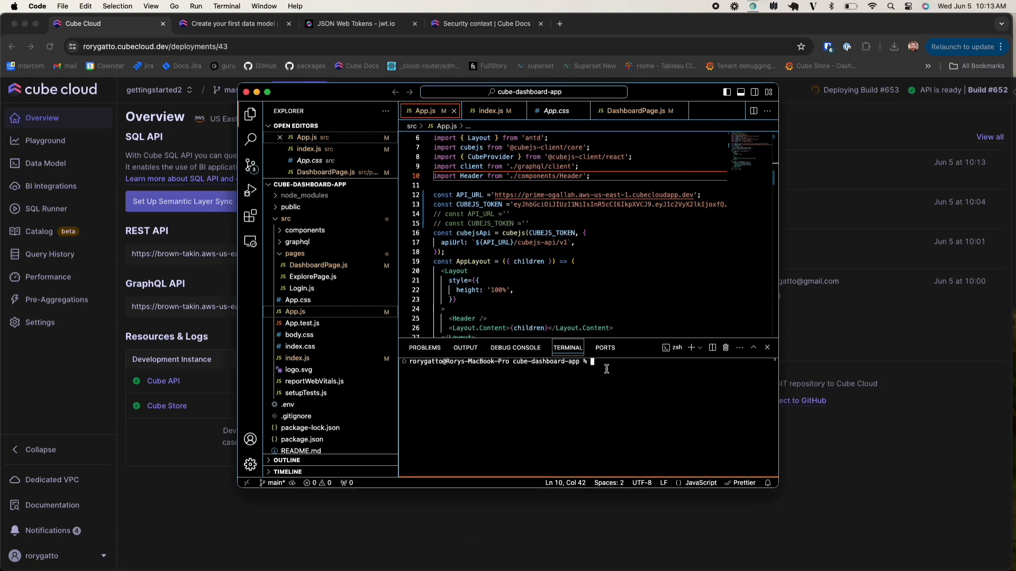
left_click(507, 215)
key("super+v")
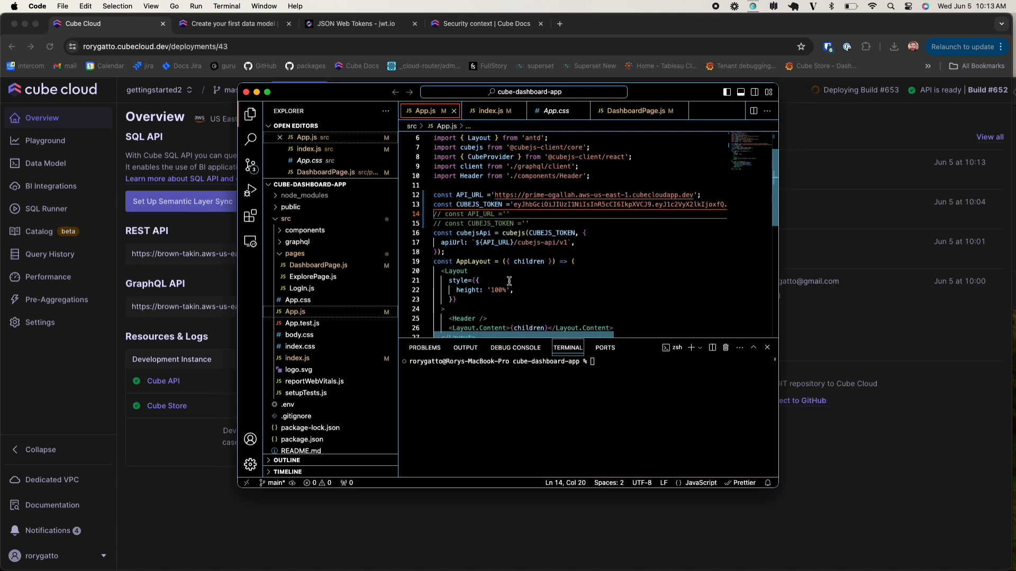
scroll(509, 281, "right", 2)
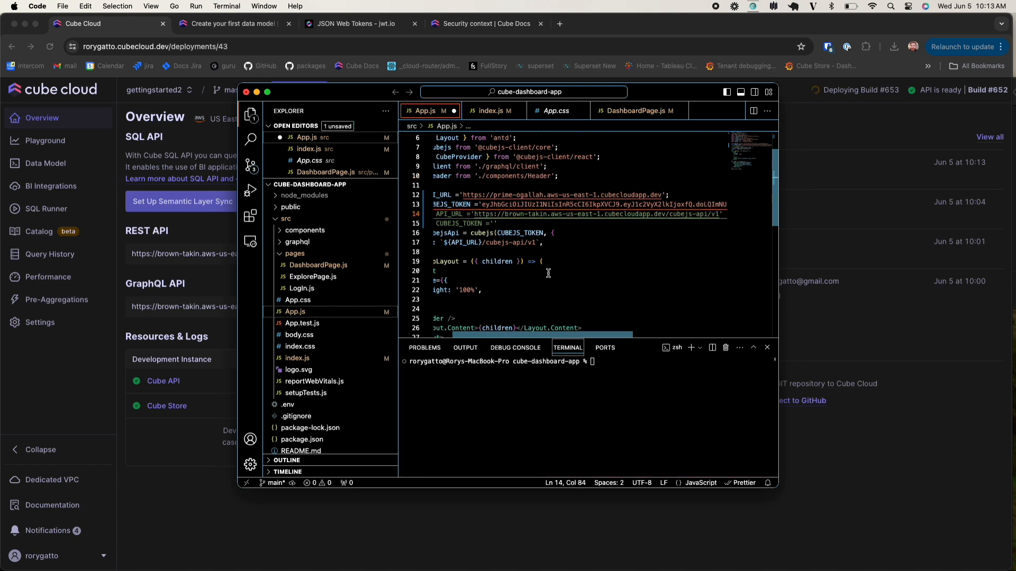
key("BackSpace")
key("BackSpace")
key("BackSpace")
key("BackSpace")
key("BackSpace")
key("BackSpace")
key("BackSpace")
key("BackSpace")
key("BackSpace")
key("BackSpace")
key("BackSpace")
key("BackSpace")
key("BackSpace")
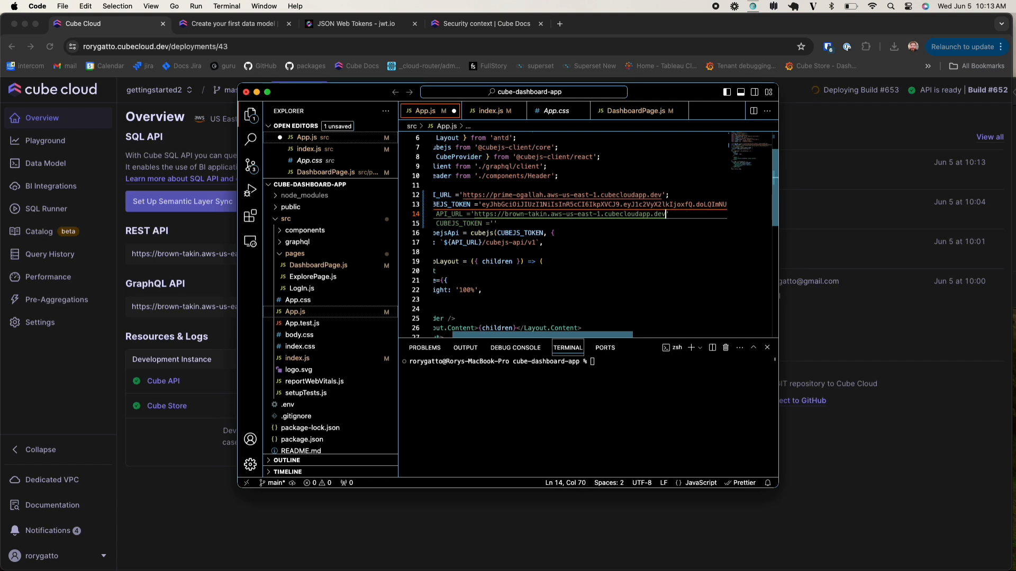
Comment out the prime-ogallah API_URL line in App.js and uncomment the brown-takin API_URL line
scroll(562, 267, "left", 2)
left_click(583, 192)
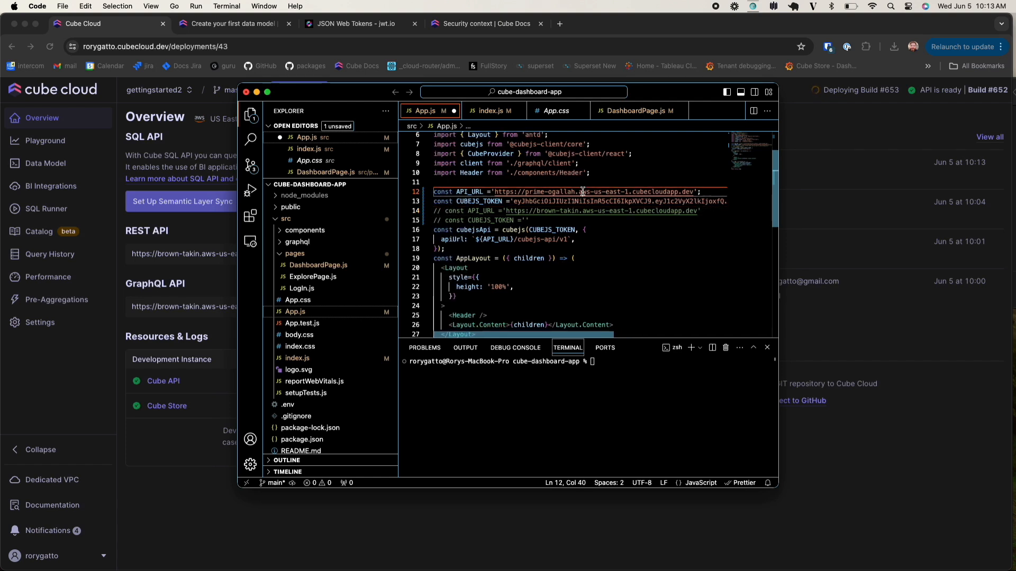
key("super+slash")
left_click(580, 210)
key("super+slash")
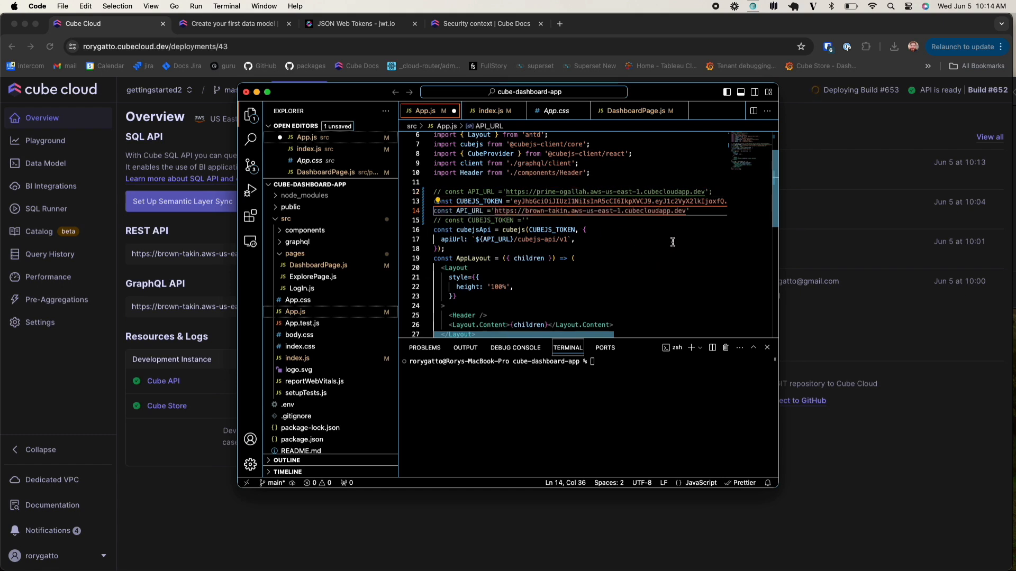
Switch to Chrome and copy the authorization token from the deployment's REST API connection instructions
left_click(585, 222)
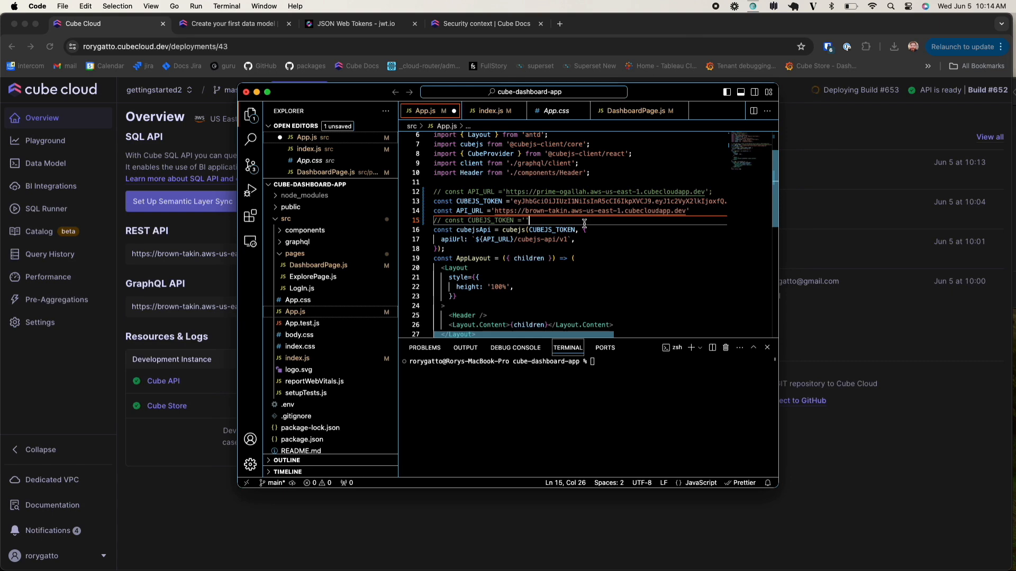
key("super+Tab")
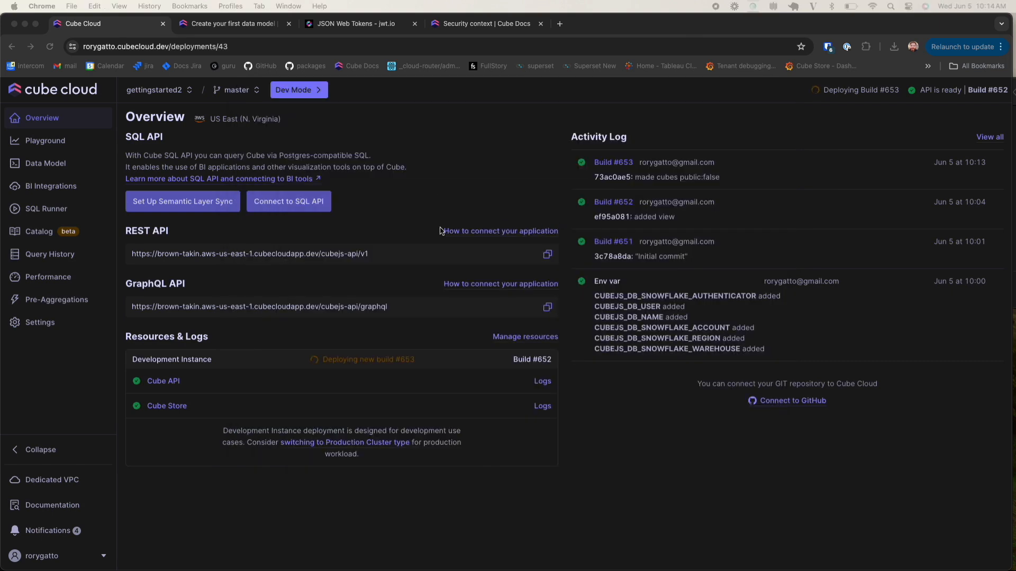
left_click(507, 233)
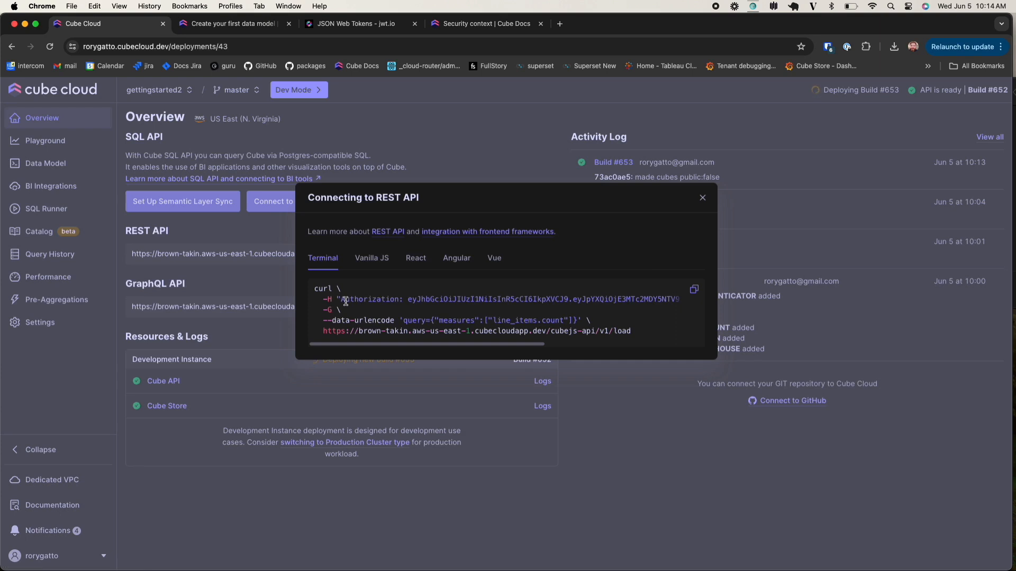
double_click(429, 300)
scroll(428, 301, "right", 5)
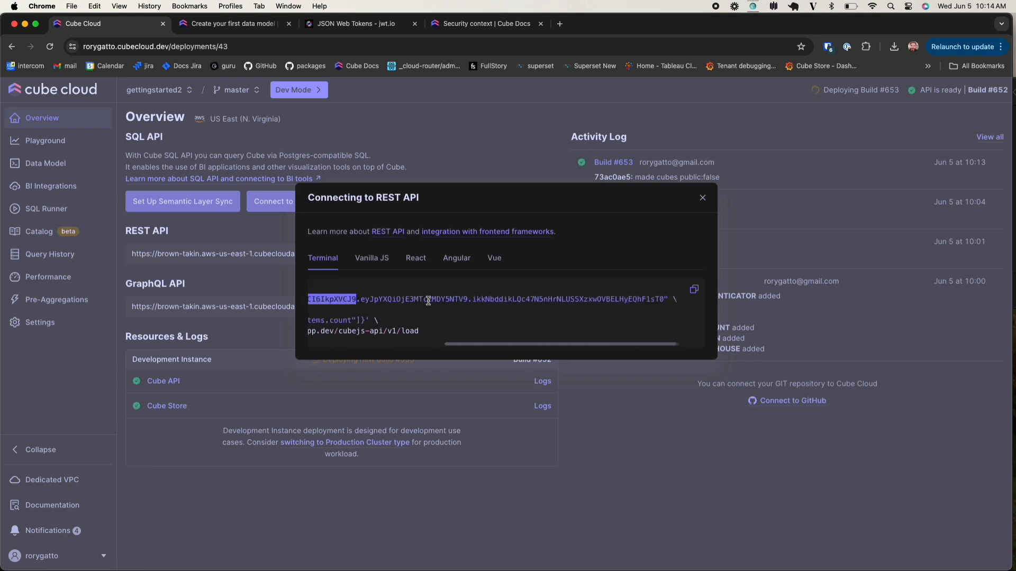
left_click(660, 300, "shift")
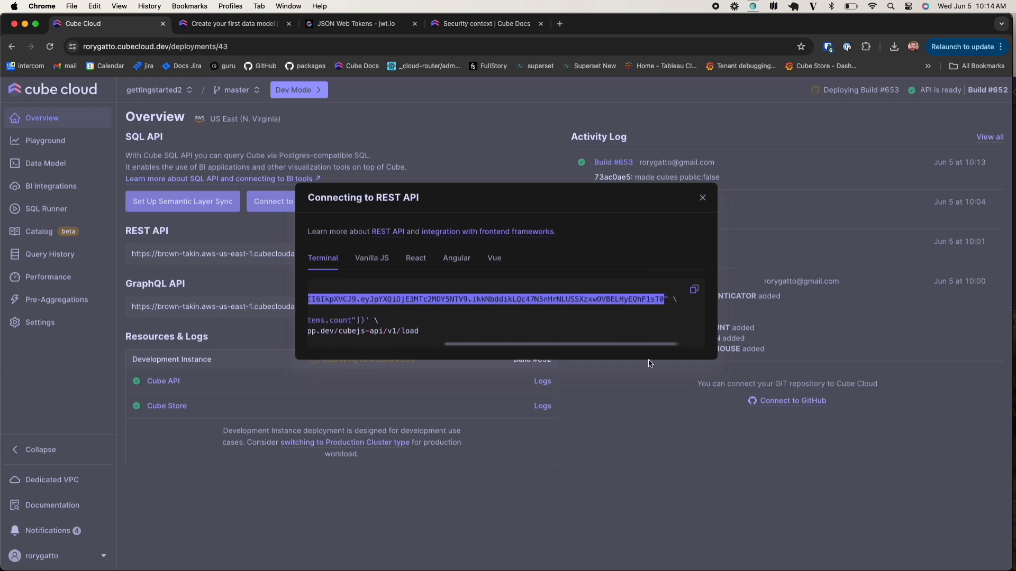
scroll(619, 291, "left", 5)
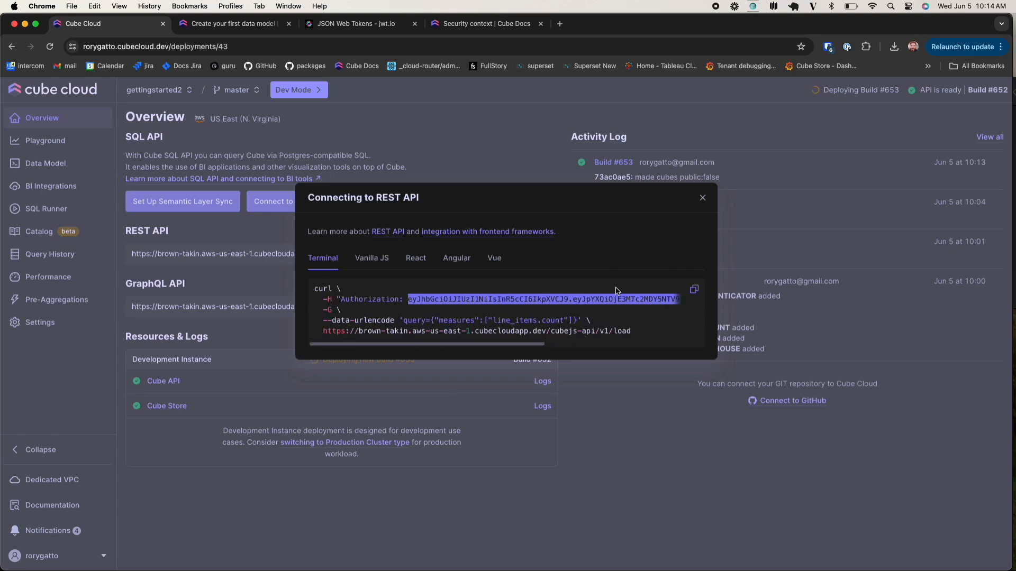
left_click(701, 201)
Switch back to Visual Studio Code and paste the API token as the value of the commented-out CUBEJS_TOKEN line in App.js
key("super+Tab")
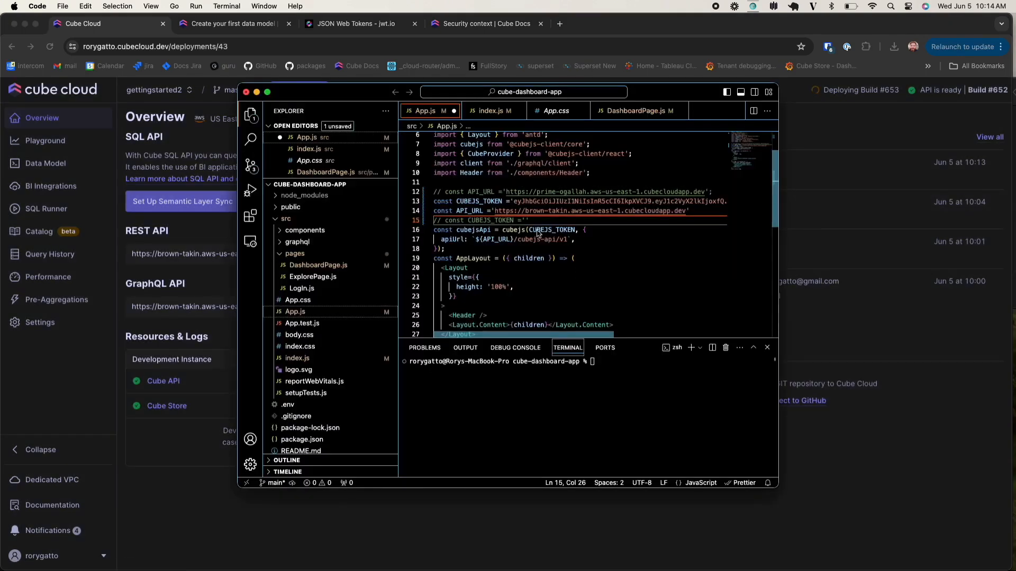
left_click(526, 219)
key("super+v")
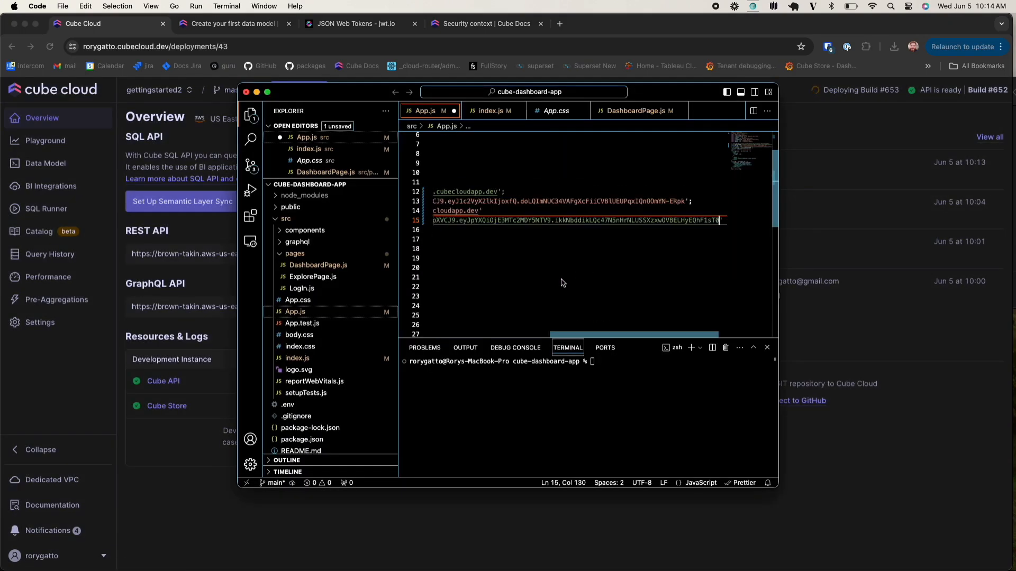
Comment out the old CUBEJS_TOKEN line, uncomment the new one below the brown-takin API_URL, and save App.js
left_click(466, 211)
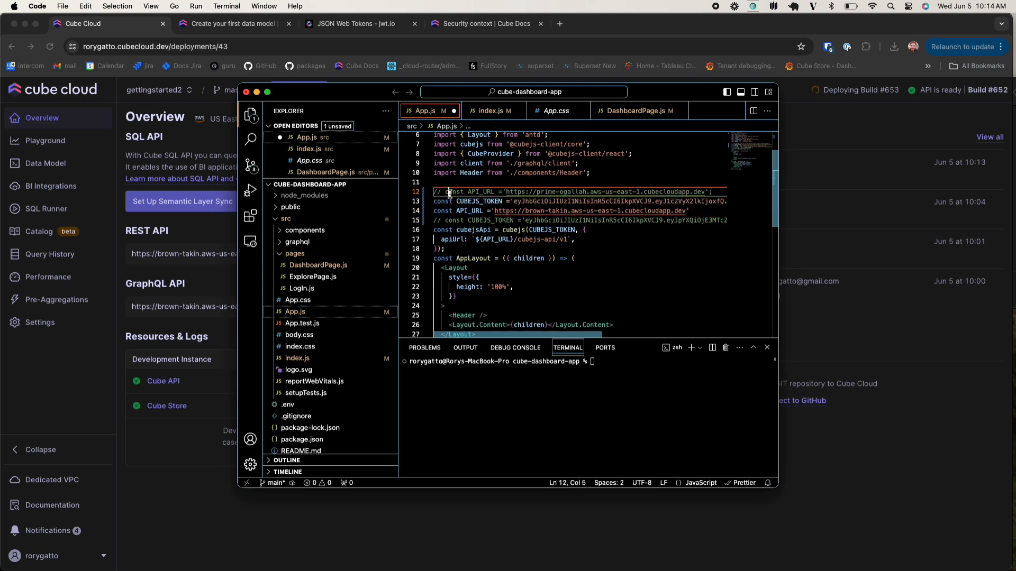
left_click(451, 202)
key("super+slash")
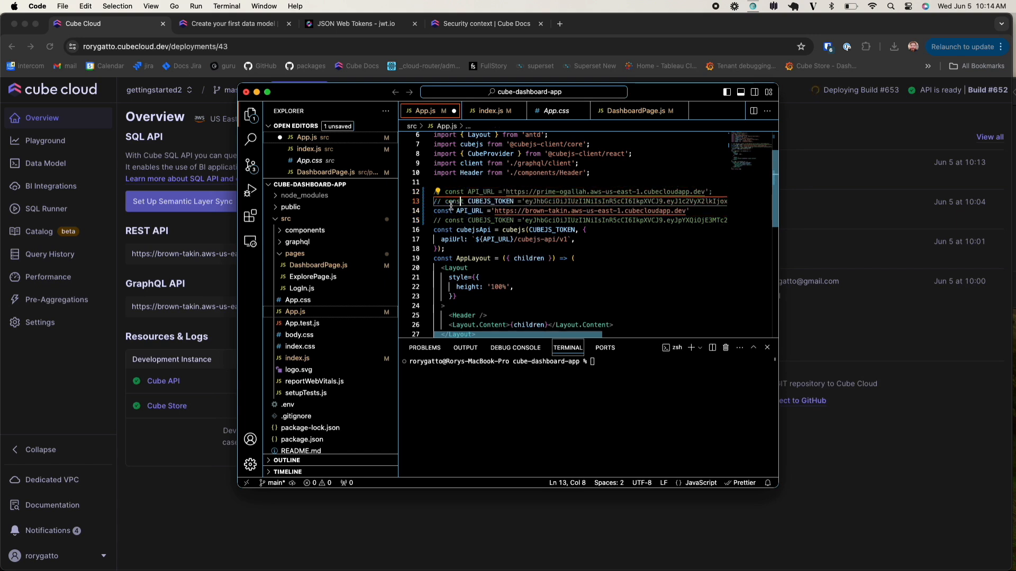
left_click(452, 221)
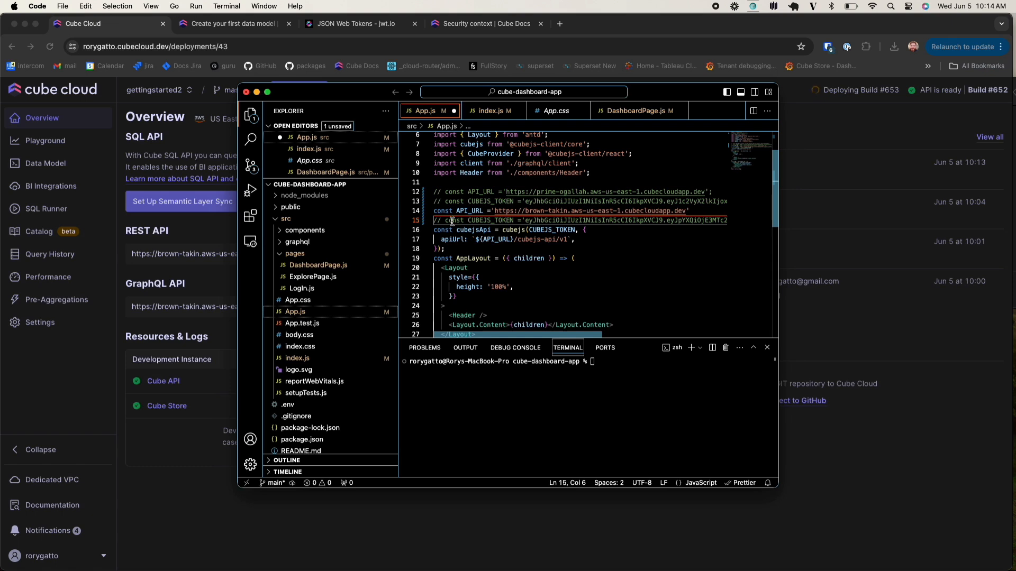
key("super+slash")
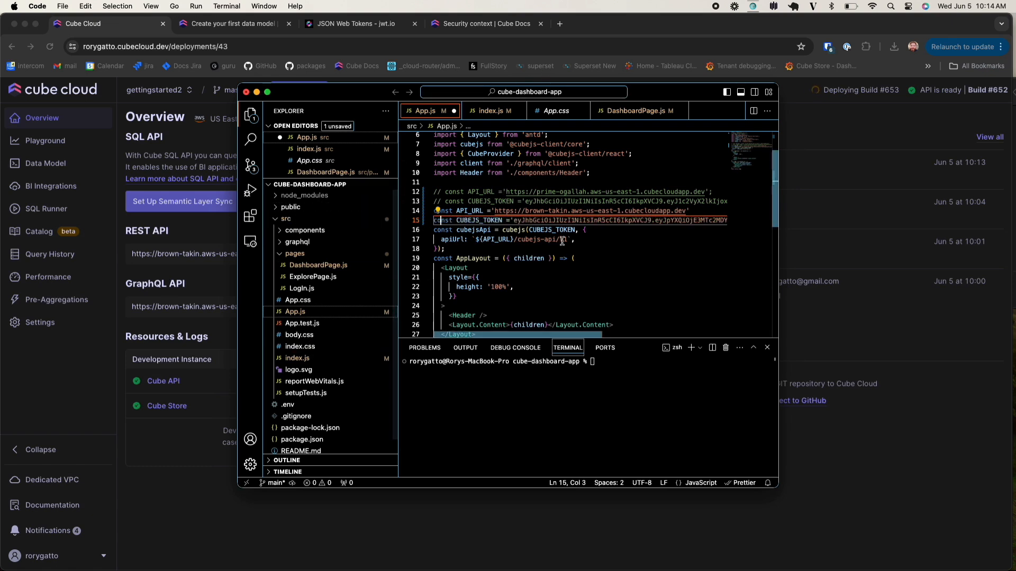
key("super+s")
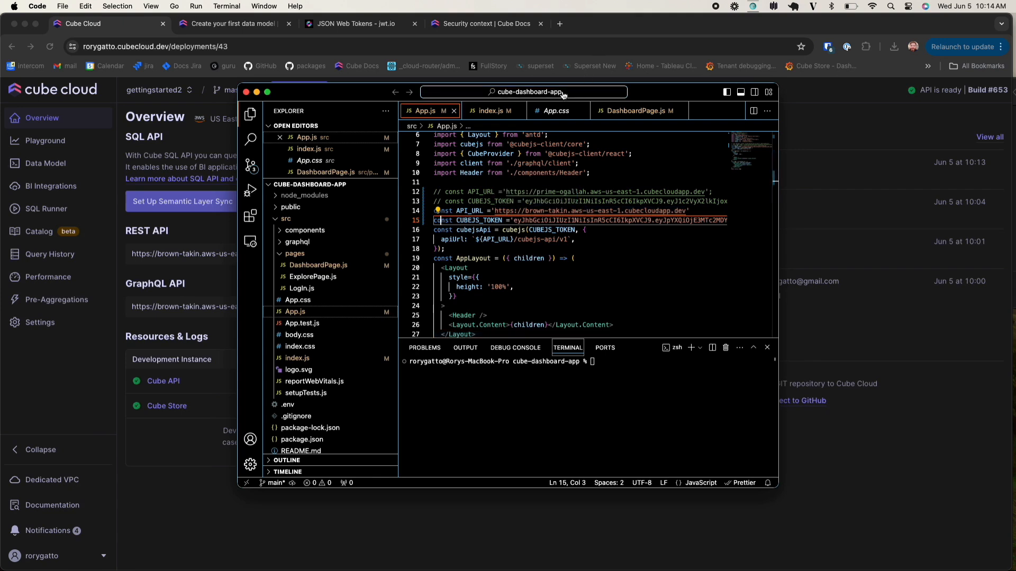
Start the dashboard app by running npm start in the integrated terminal
left_click_drag(646, 94, 626, 118)
left_click_drag(269, 115, 260, 104)
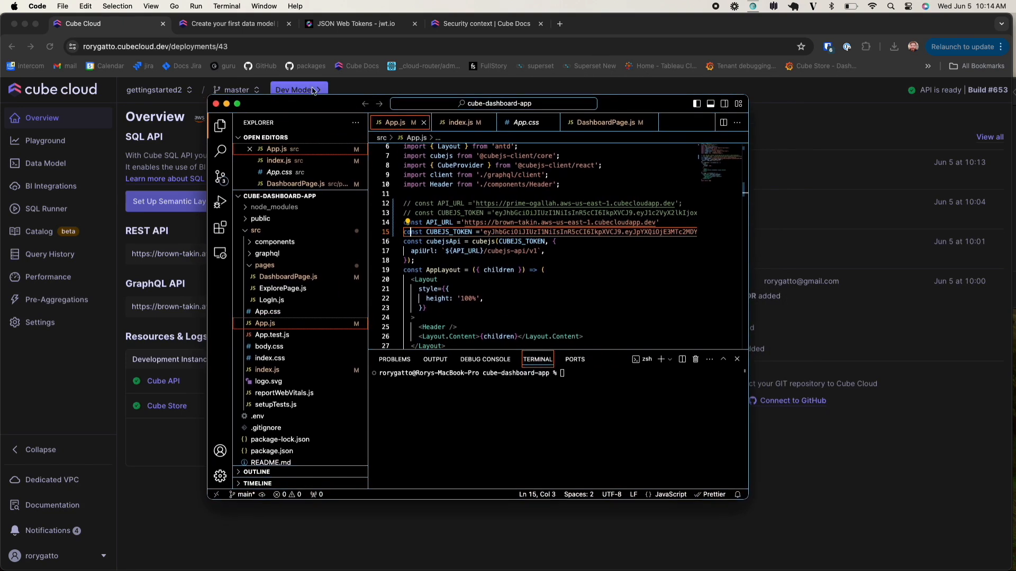
left_click(480, 407)
type("npm run build")
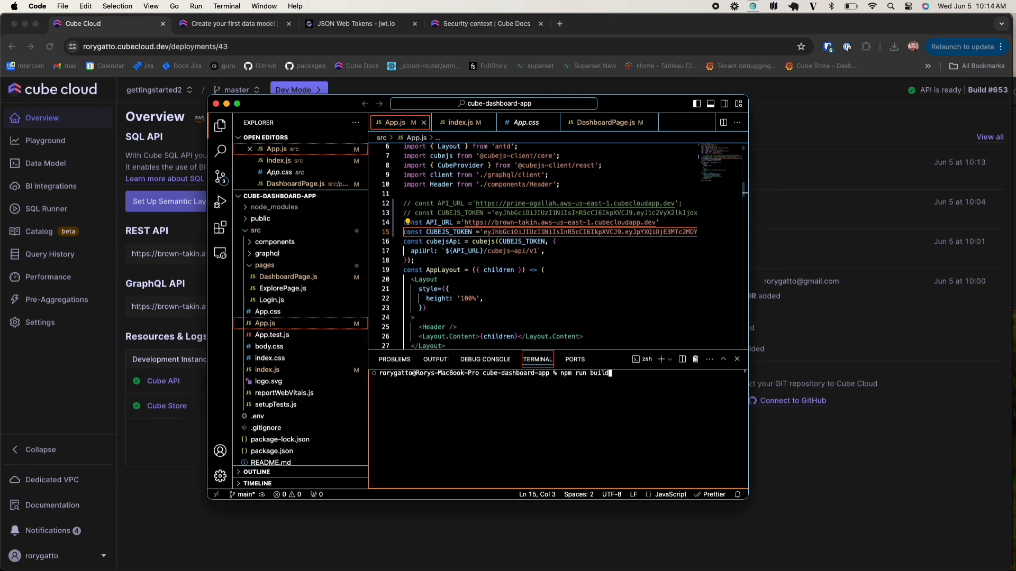
key("Up")
key("Down")
key("Up")
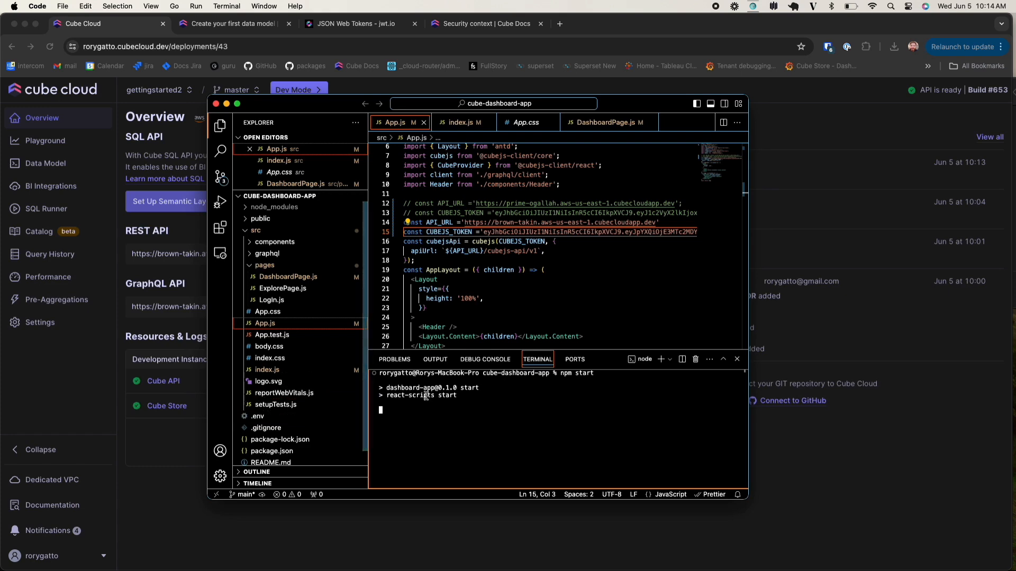
Switch to the React App window at localhost:3000 and delete the existing New Chart from the dashboard
key("super+Tab")
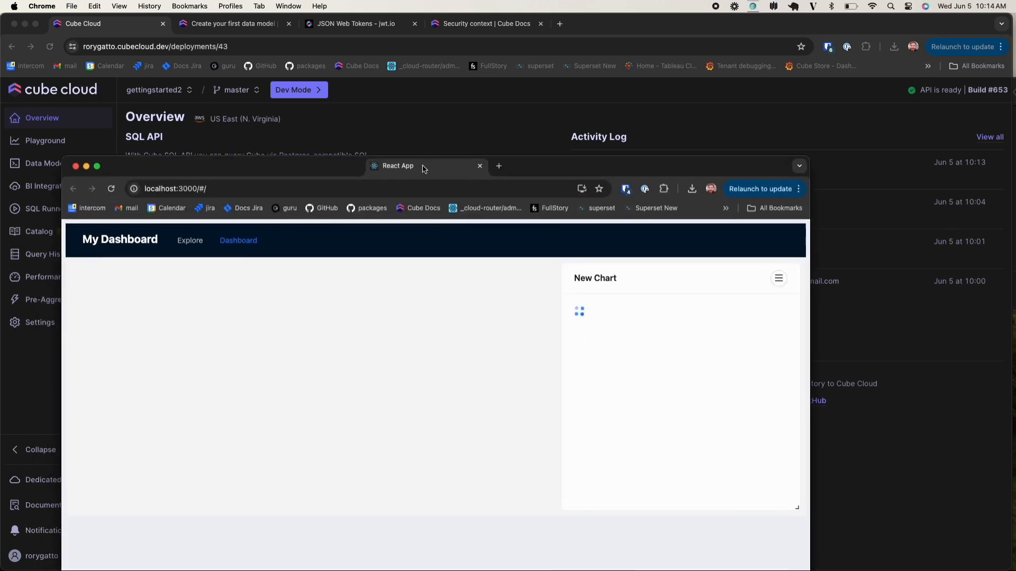
left_click_drag(421, 166, 435, 24)
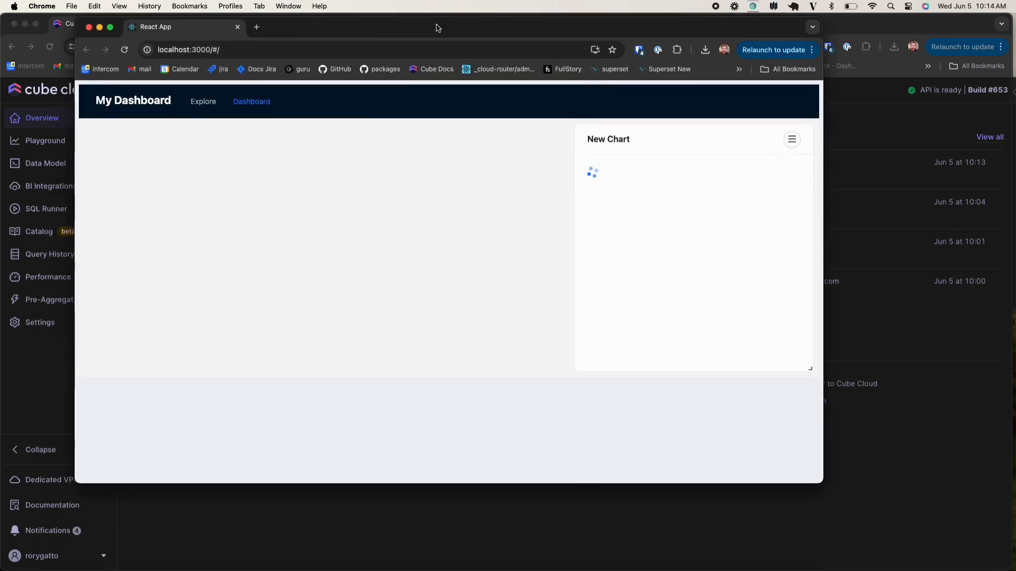
left_click(791, 137)
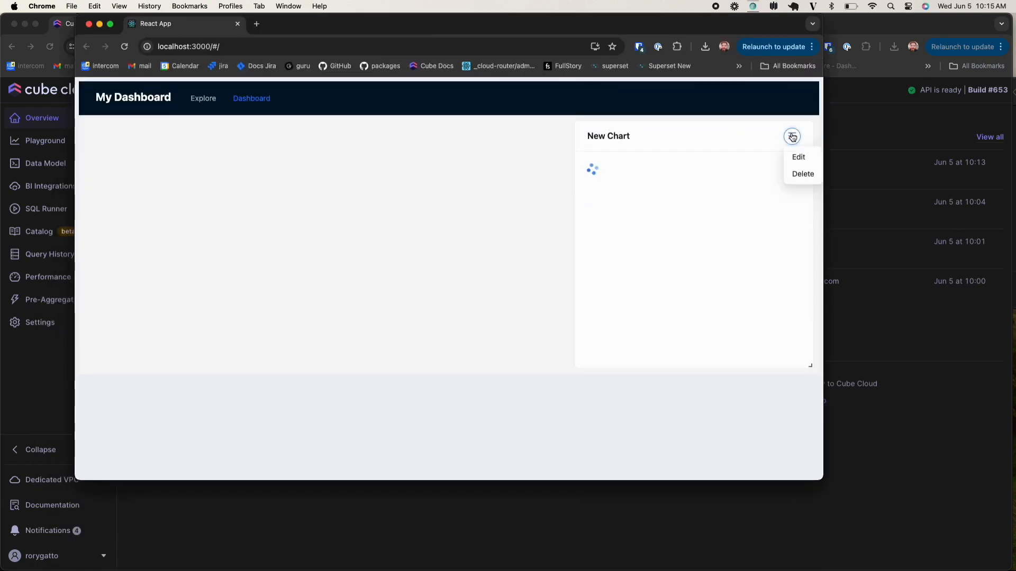
left_click(810, 177)
left_click(538, 174)
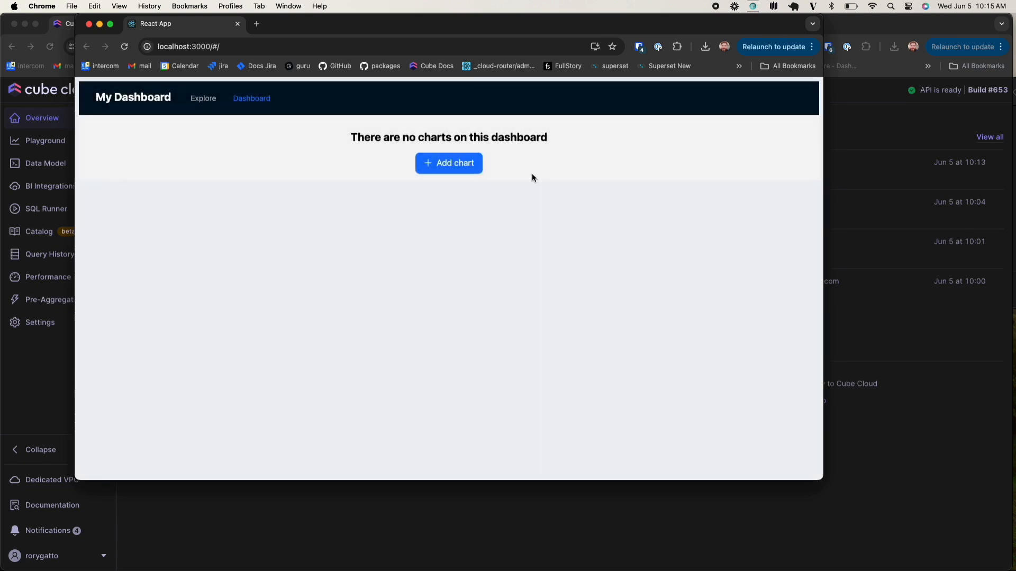
Build an Explore query of Orders View Count by Orders View Status and show it as a bar chart
left_click(203, 99)
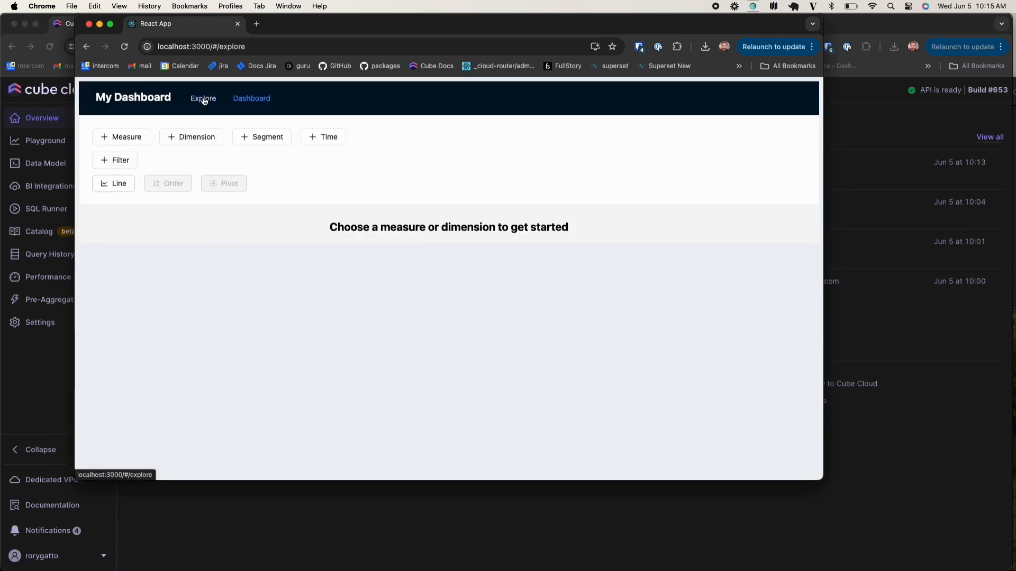
left_click(184, 138)
left_click(121, 140)
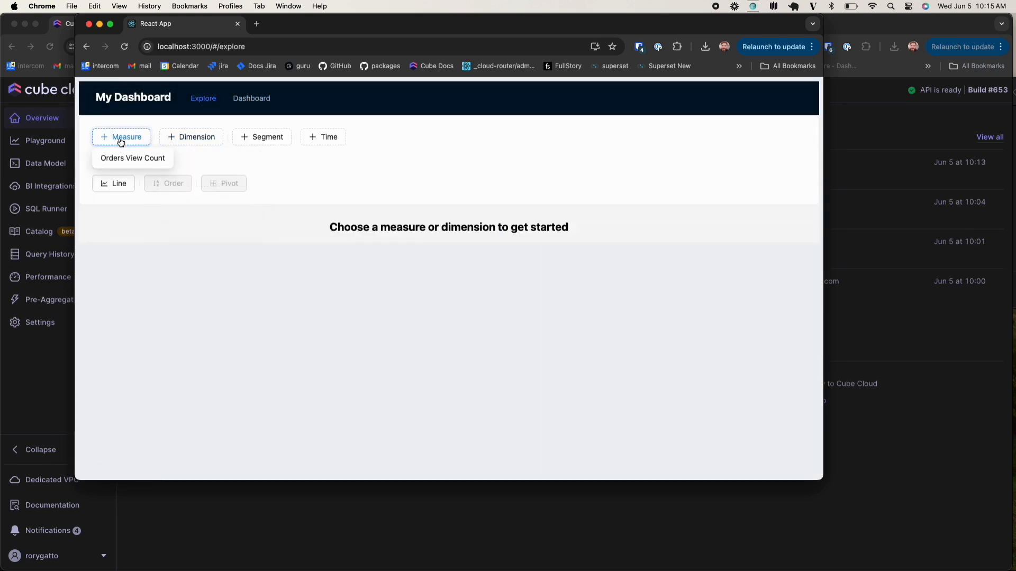
left_click(121, 159)
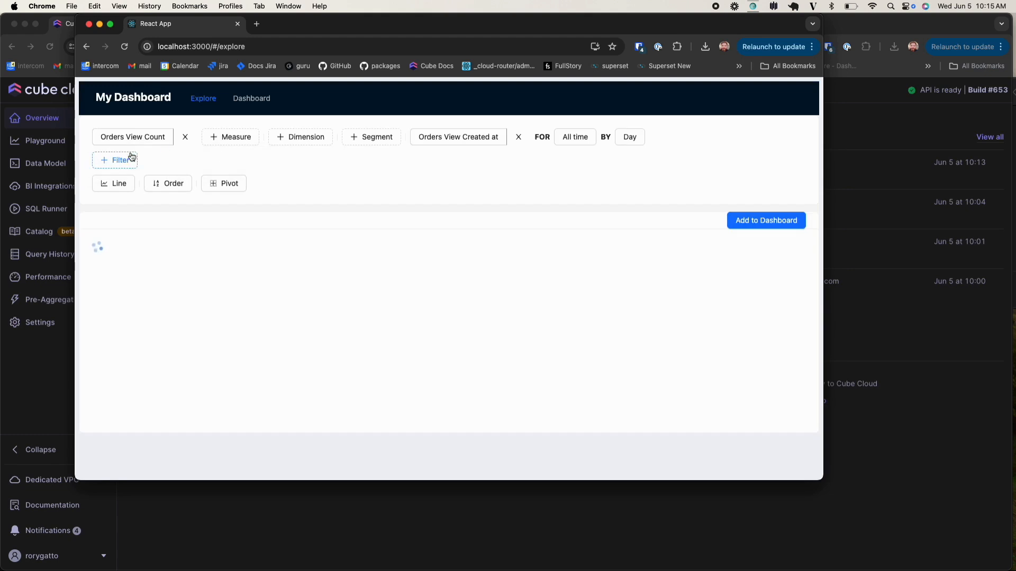
left_click(301, 139)
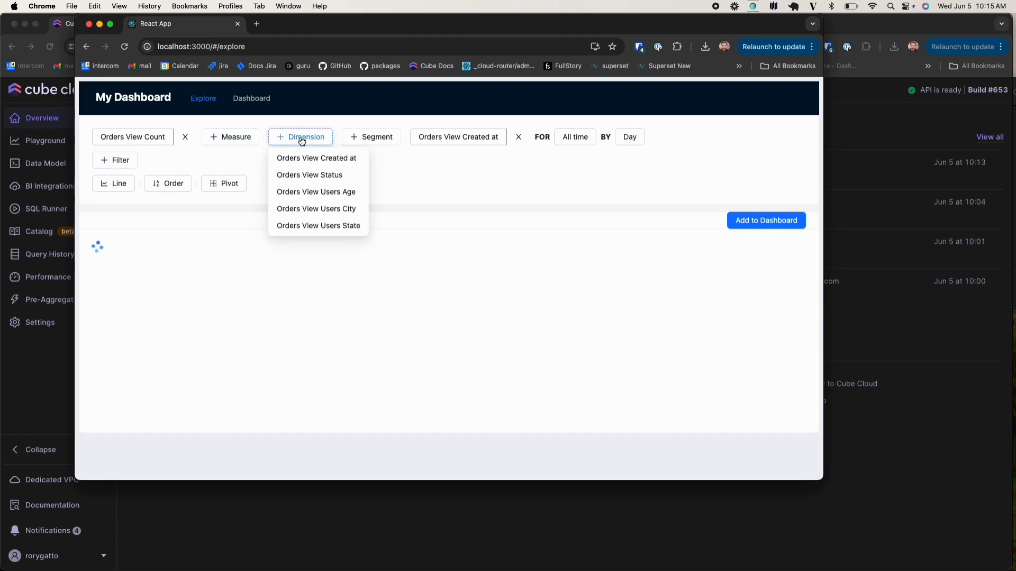
left_click(304, 175)
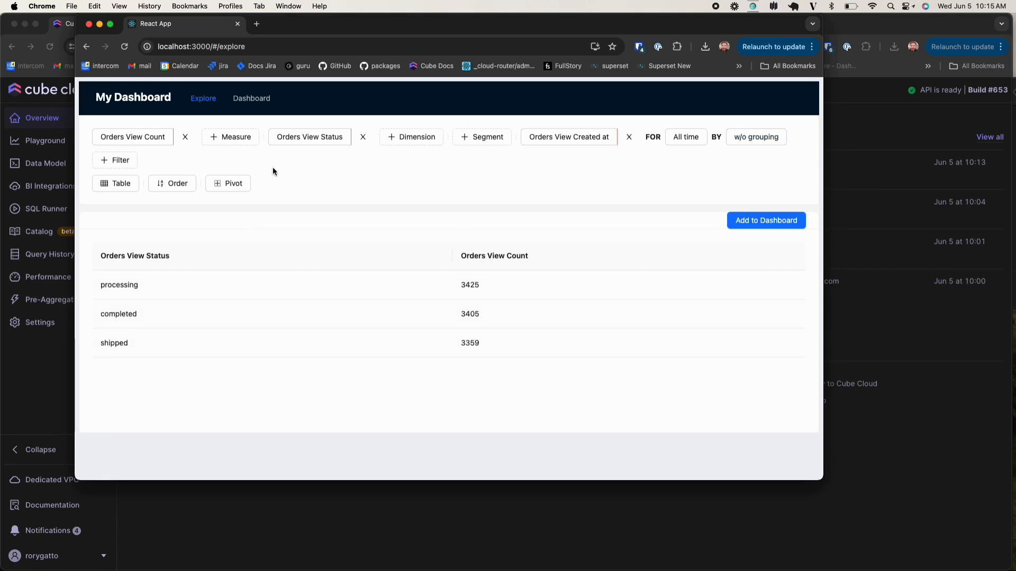
left_click(117, 184)
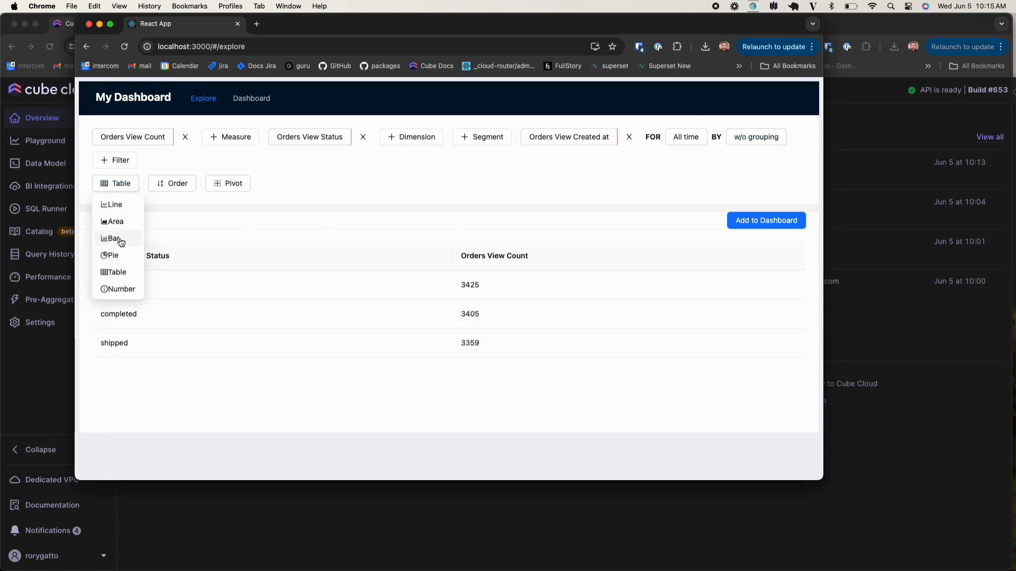
left_click(118, 239)
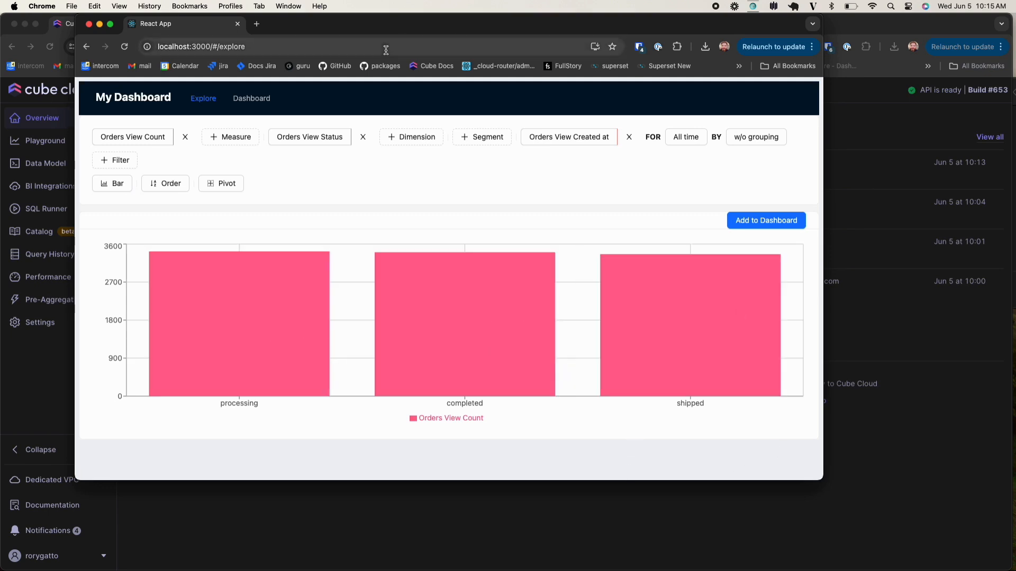
Add the bar chart to the dashboard as "count by status" and move it to the dashboard's right side
left_click(766, 220)
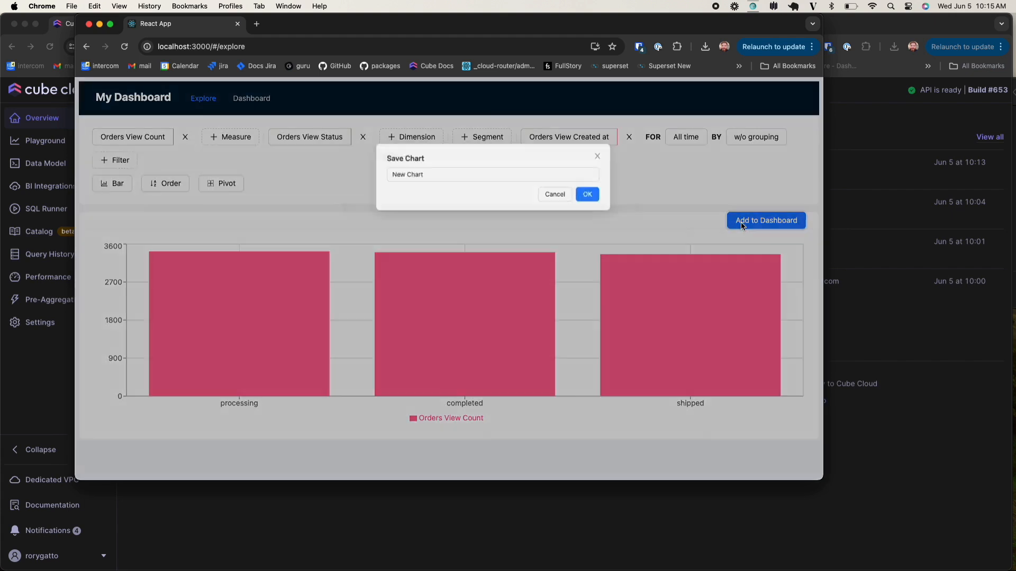
left_click(458, 167)
double_click(459, 170)
triple_click(459, 170)
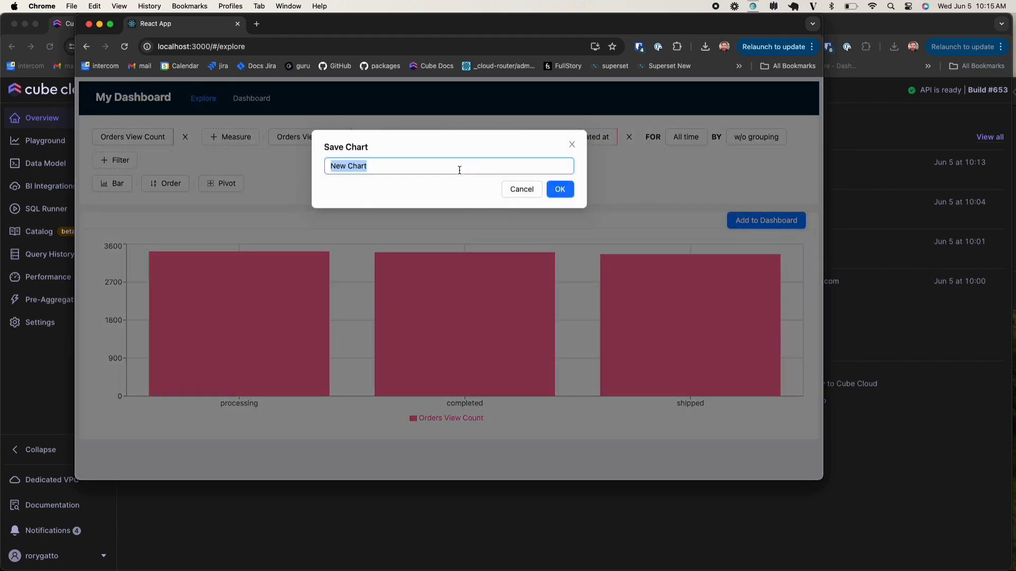
type("count of status")
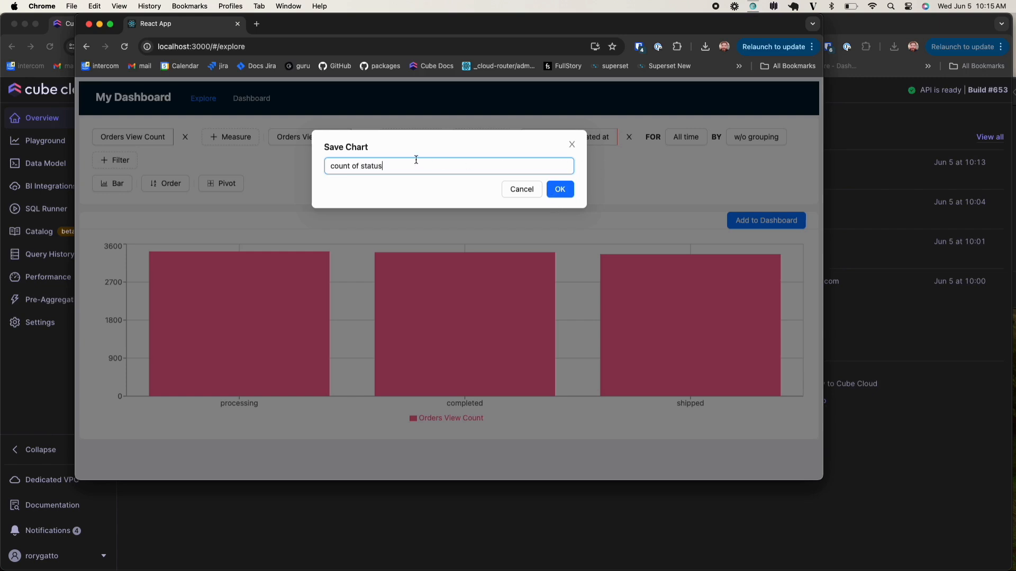
type("by")
left_click(559, 189)
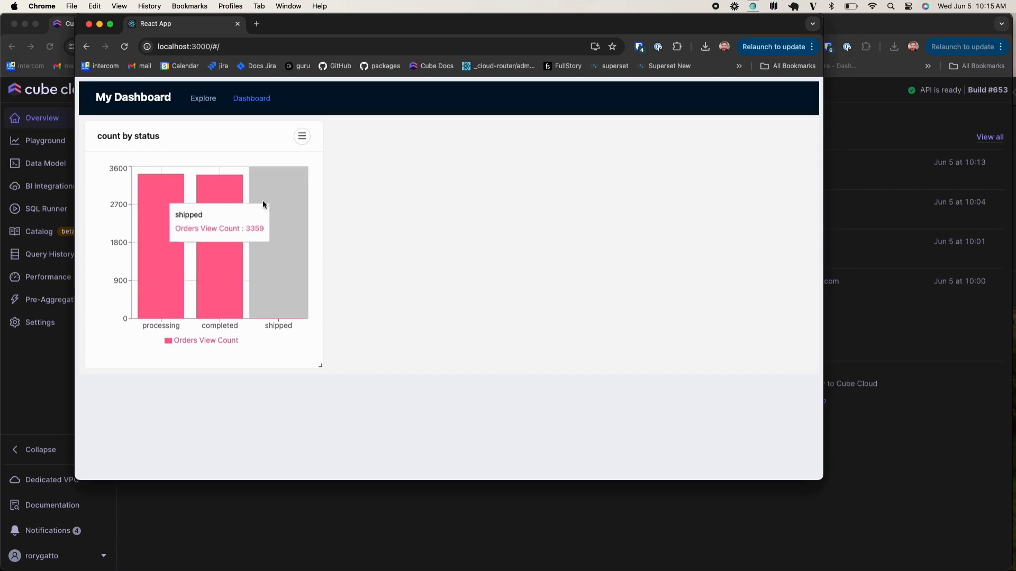
left_click_drag(211, 151, 684, 142)
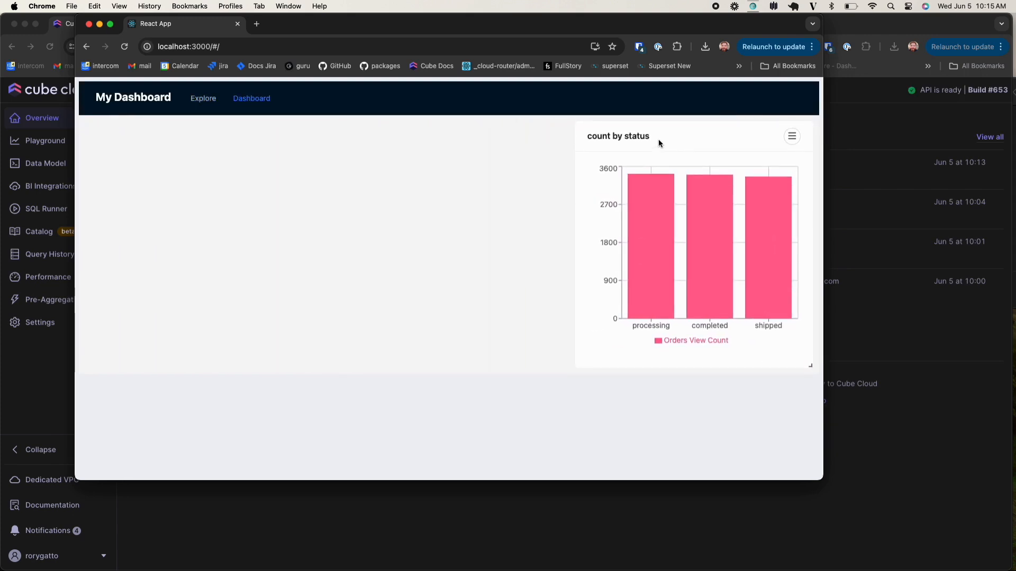
Try to build an Explore query of Orders View Count by Orders View Users Age, and reload the page
left_click(198, 101)
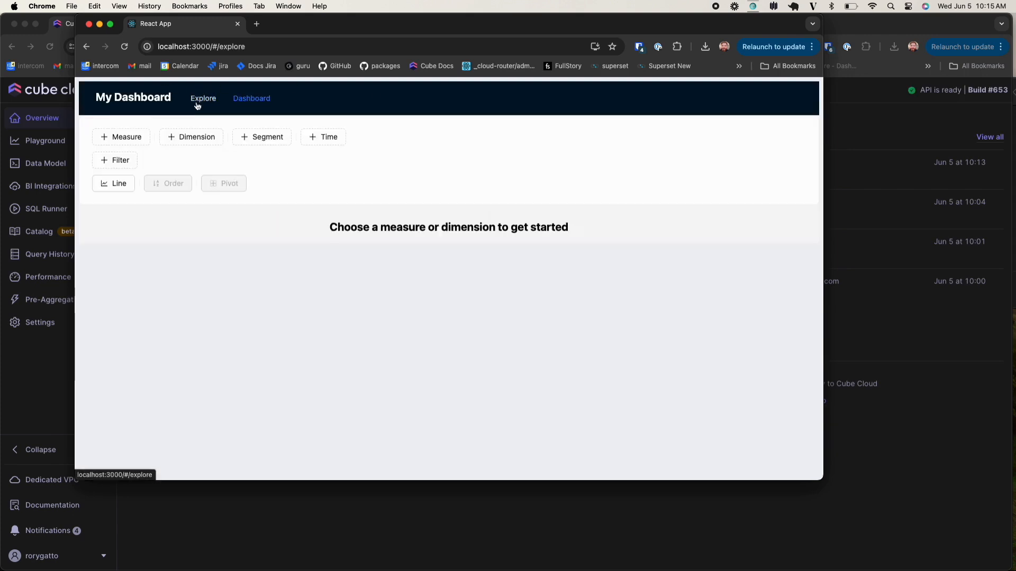
left_click(189, 142)
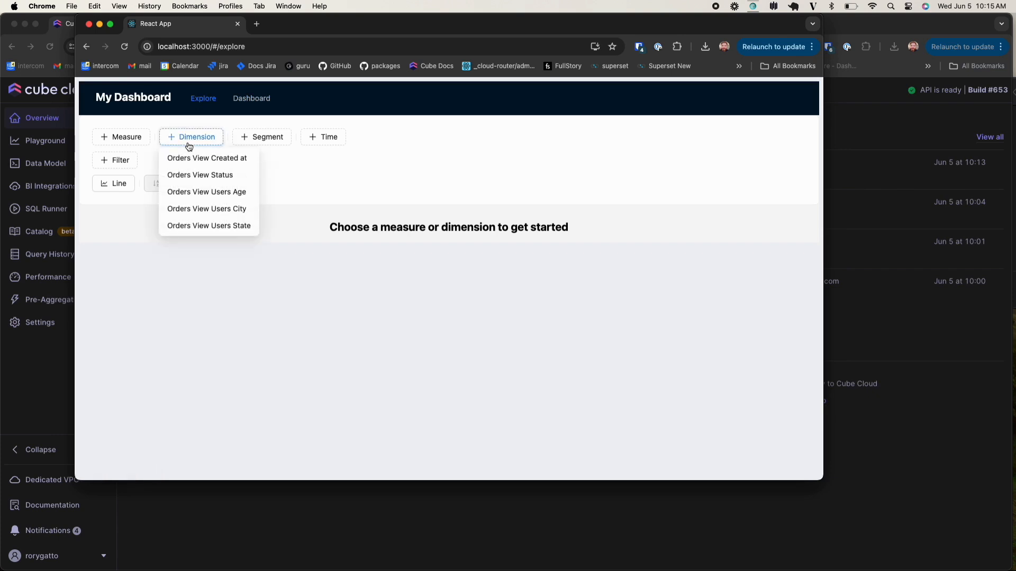
left_click(211, 193)
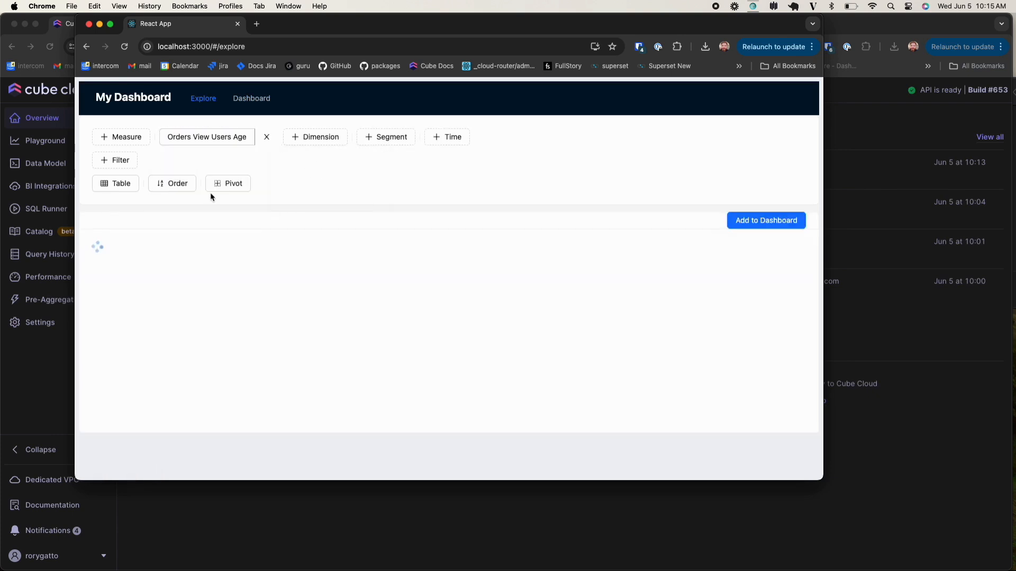
left_click(189, 136)
left_click(133, 142)
left_click(134, 161)
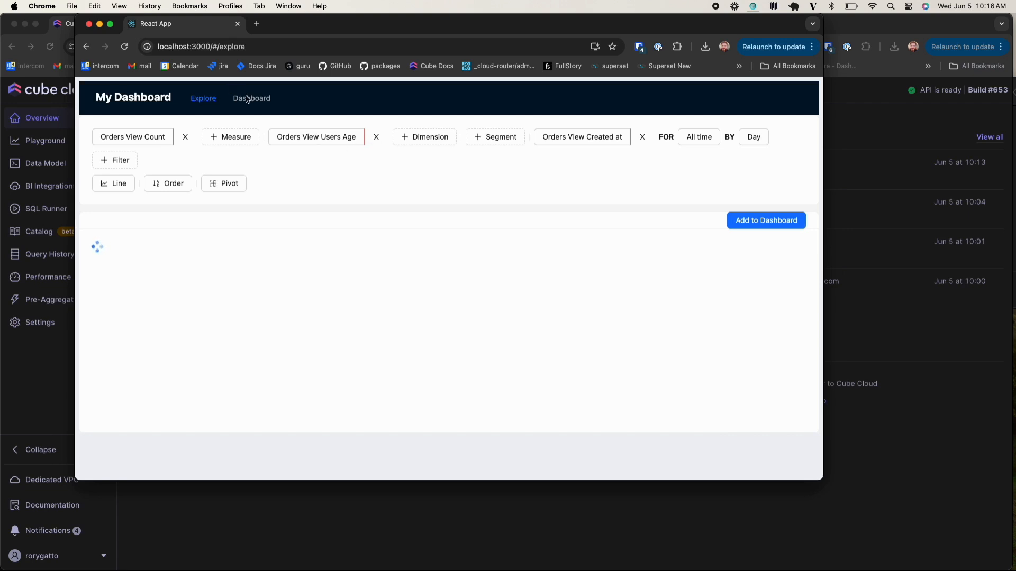
left_click_drag(281, 31, 291, 39)
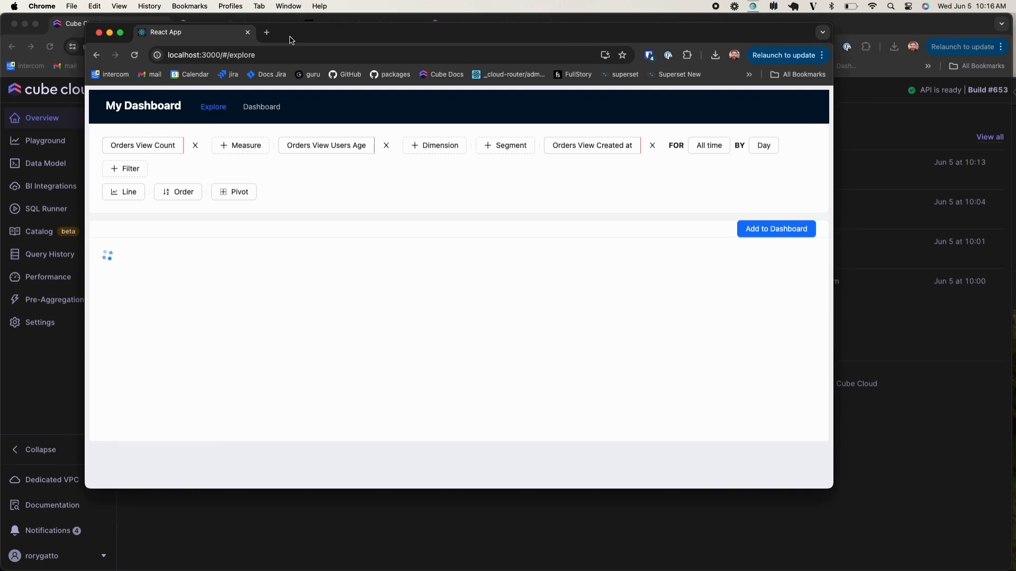
left_click(134, 56)
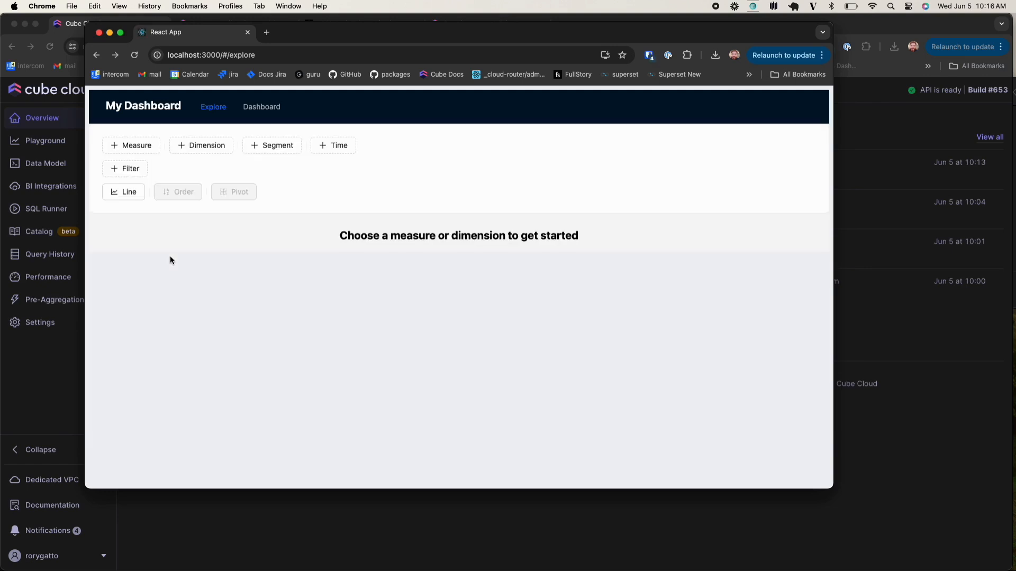
Build an Explore query of Orders View Count by Orders View Users City and show it as a pie chart
left_click(142, 148)
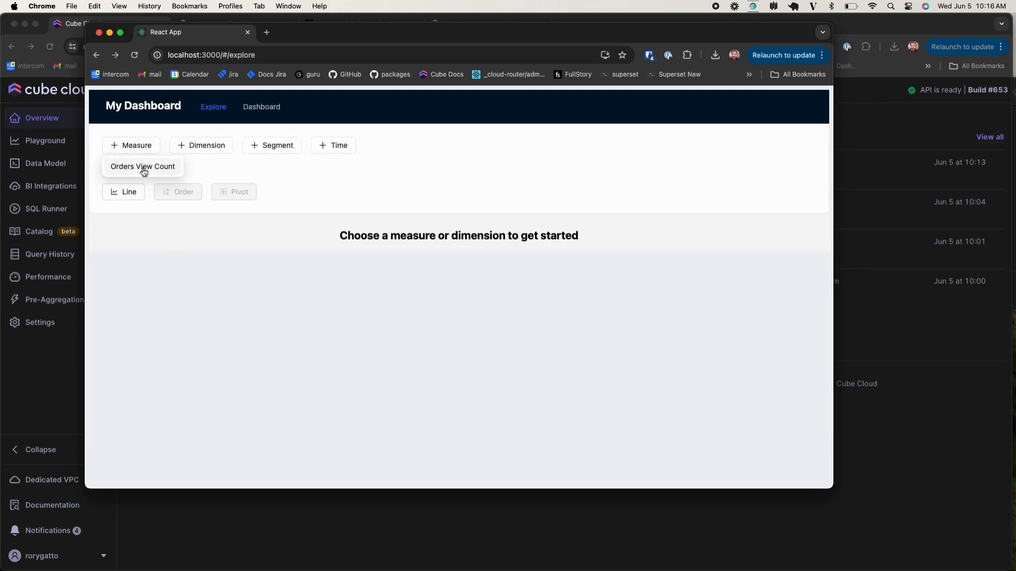
left_click(144, 167)
left_click(310, 149)
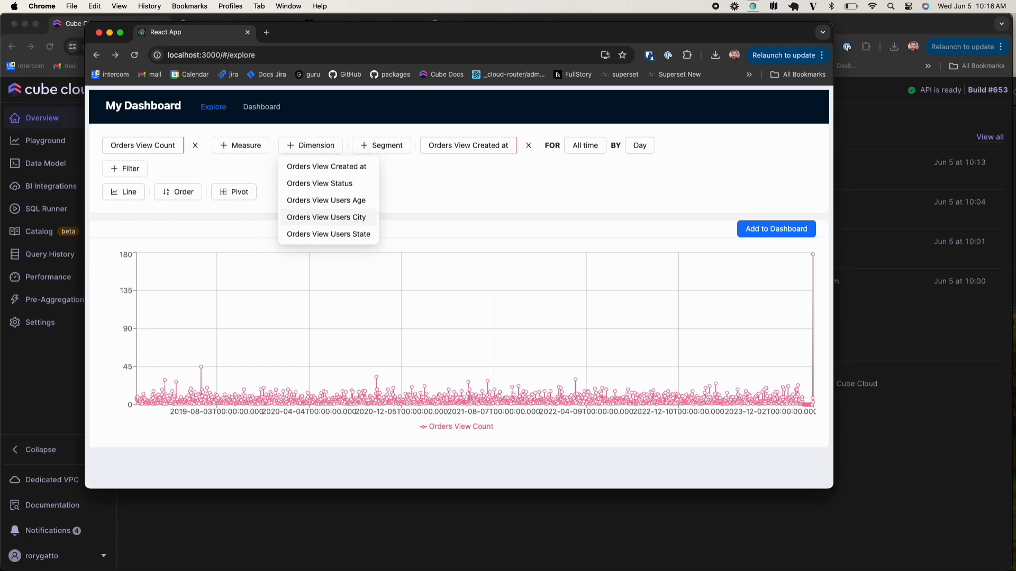
left_click(309, 218)
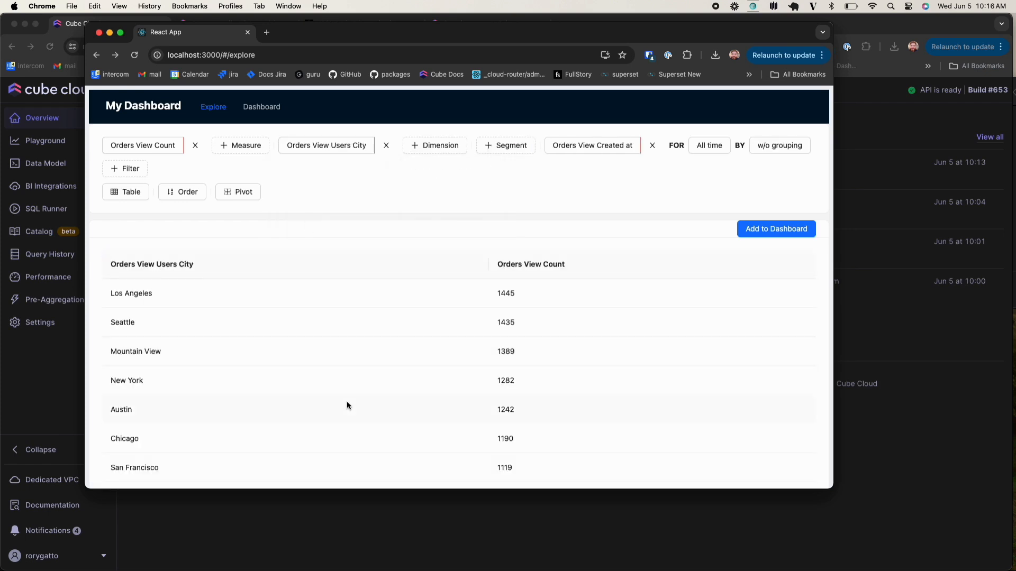
scroll(347, 405, "down", 2)
scroll(347, 405, "up", 2)
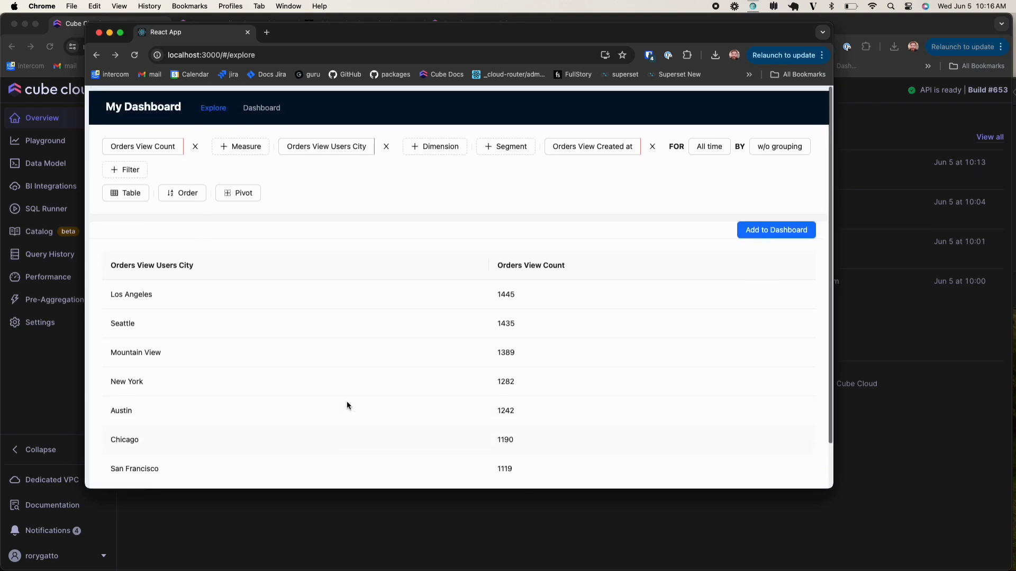
left_click(129, 193)
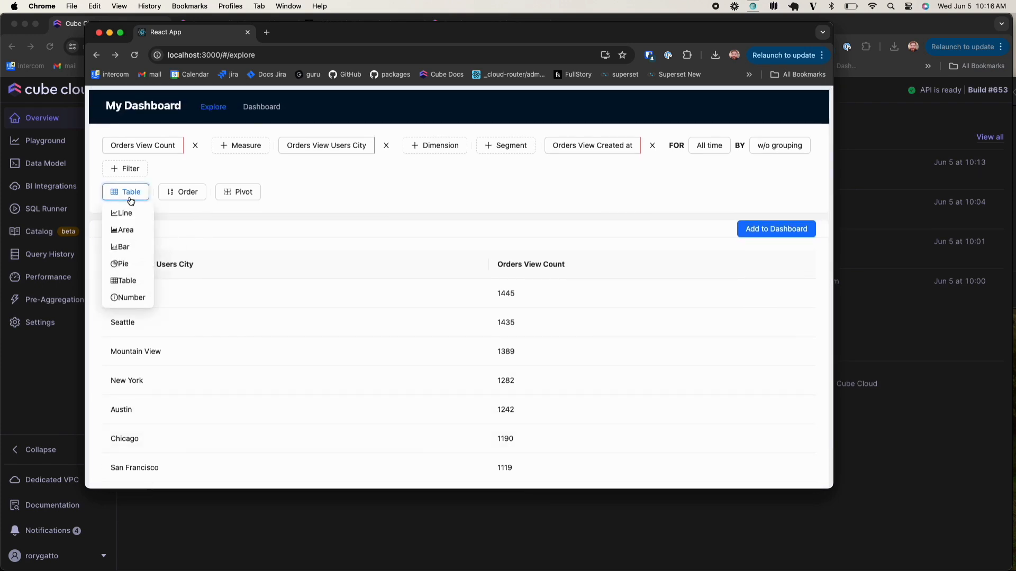
left_click(131, 265)
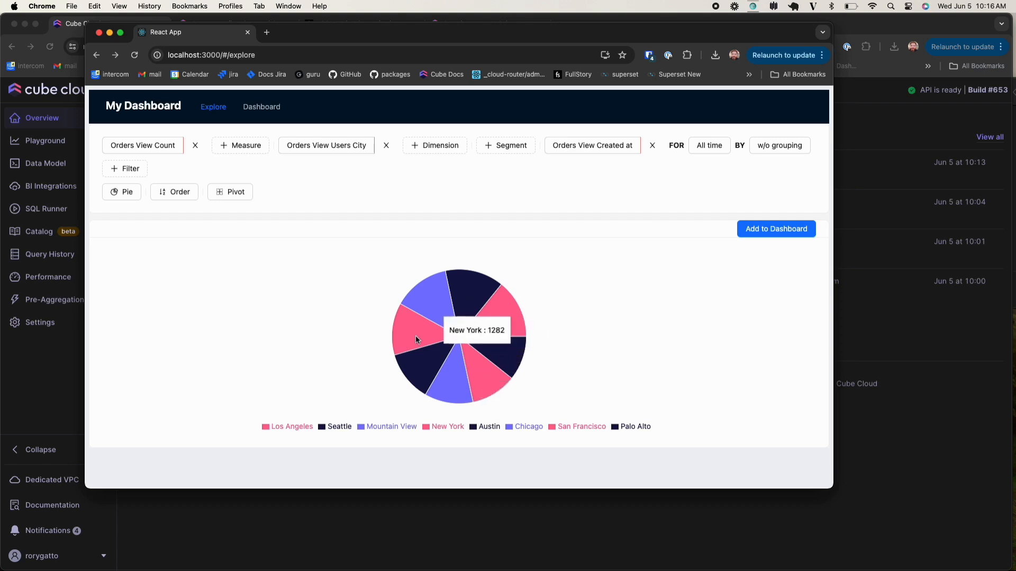
Add the pie chart to the dashboard as "count by city" and place it directly beside the "count by status" chart
left_click(746, 230)
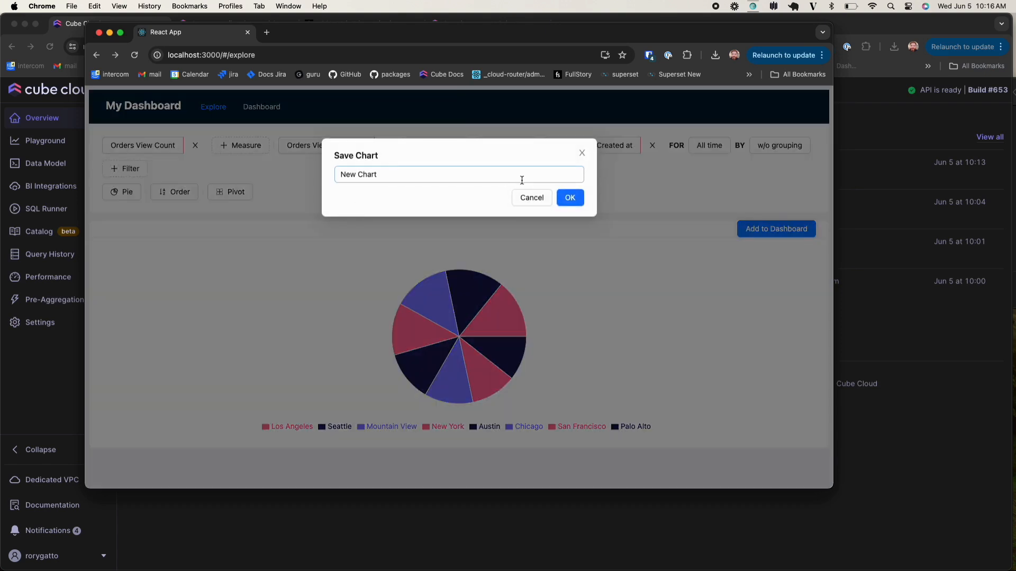
triple_click(516, 176)
type("count by cit")
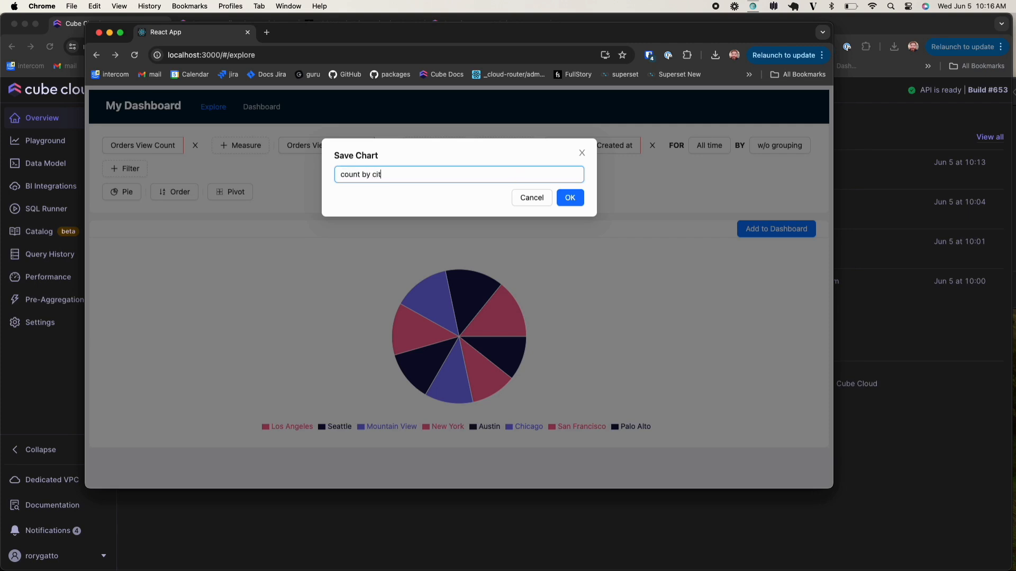
type("y")
left_click(578, 197)
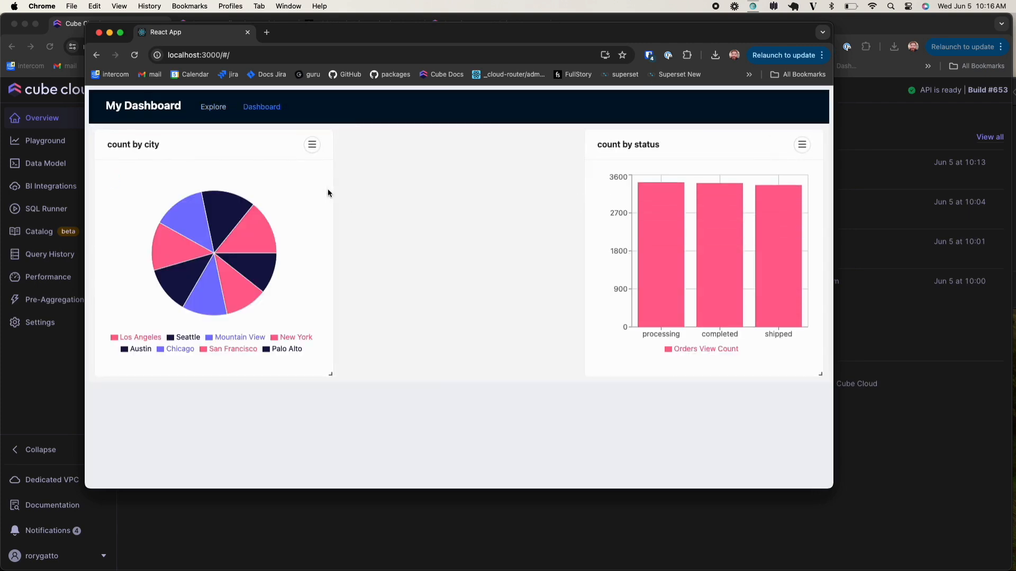
left_click_drag(273, 152, 519, 152)
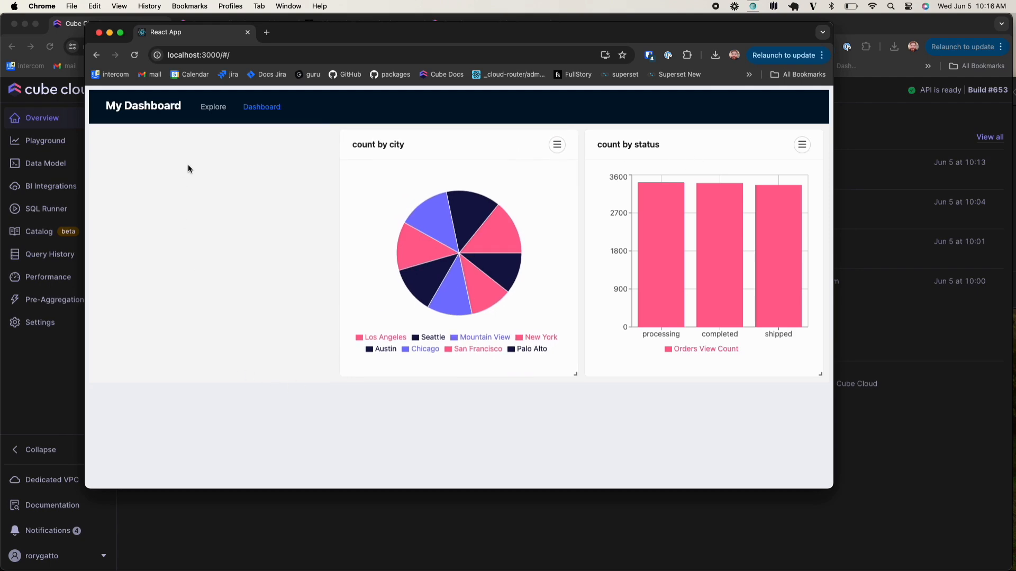
Switch to VS Code, stop the running dashboard app in the terminal, and close the React App browser window
key("super+Tab")
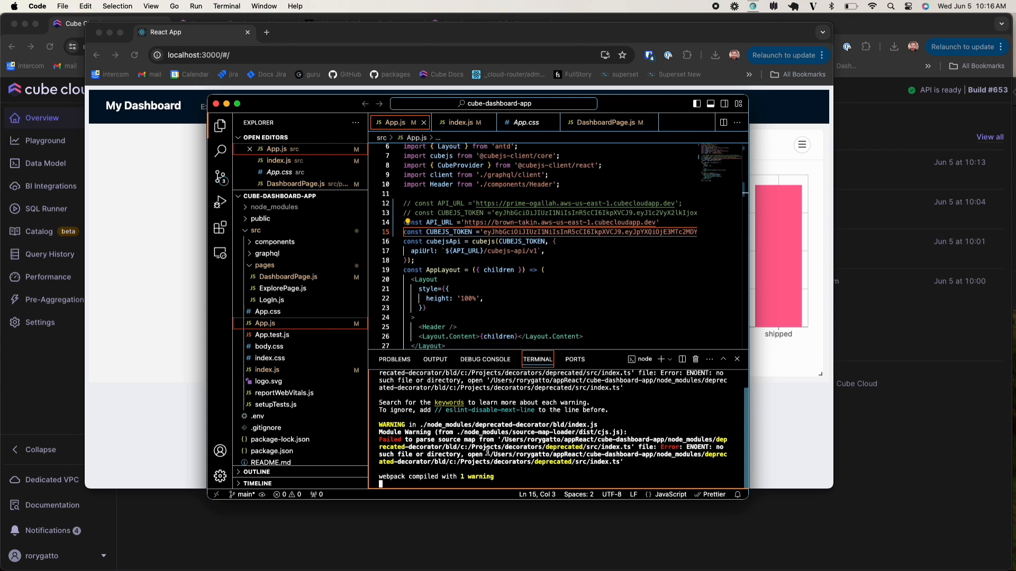
key("ctrl+c")
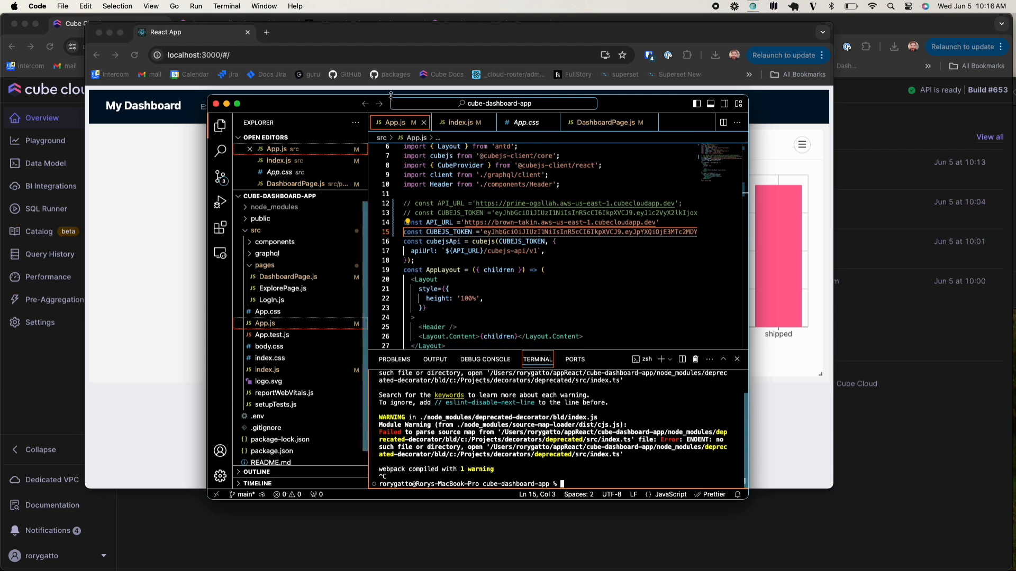
left_click(570, 32)
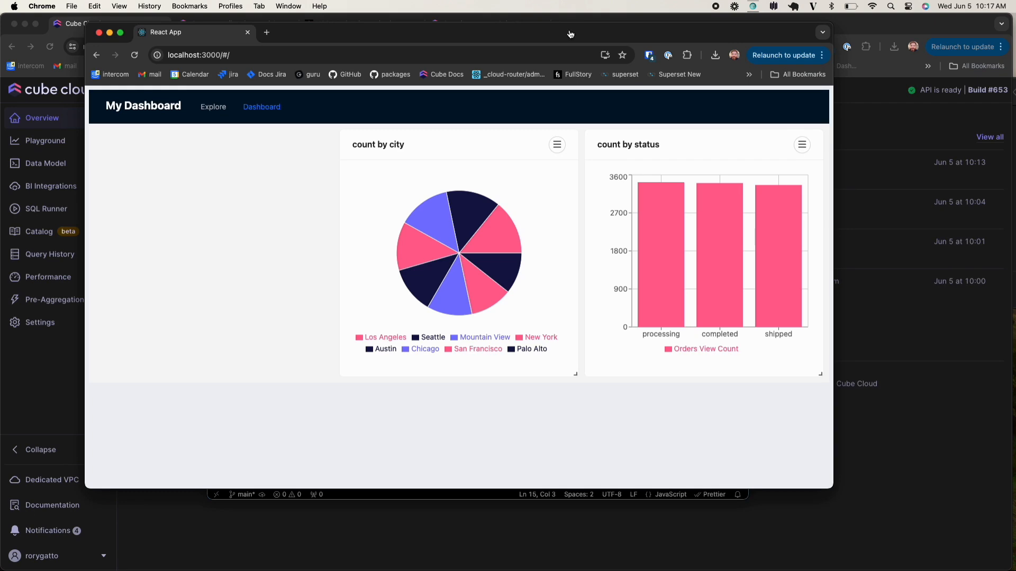
key("super+Tab")
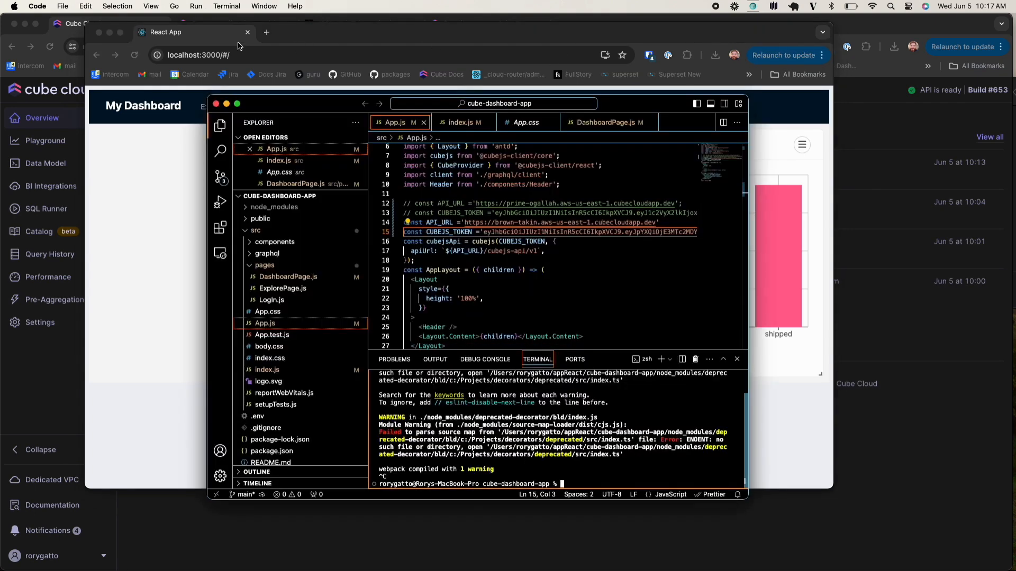
left_click(98, 33)
Switch to Cube Cloud, enter Dev Mode in the deployment's data model, and open cube.py
left_click(198, 31)
left_click(115, 31)
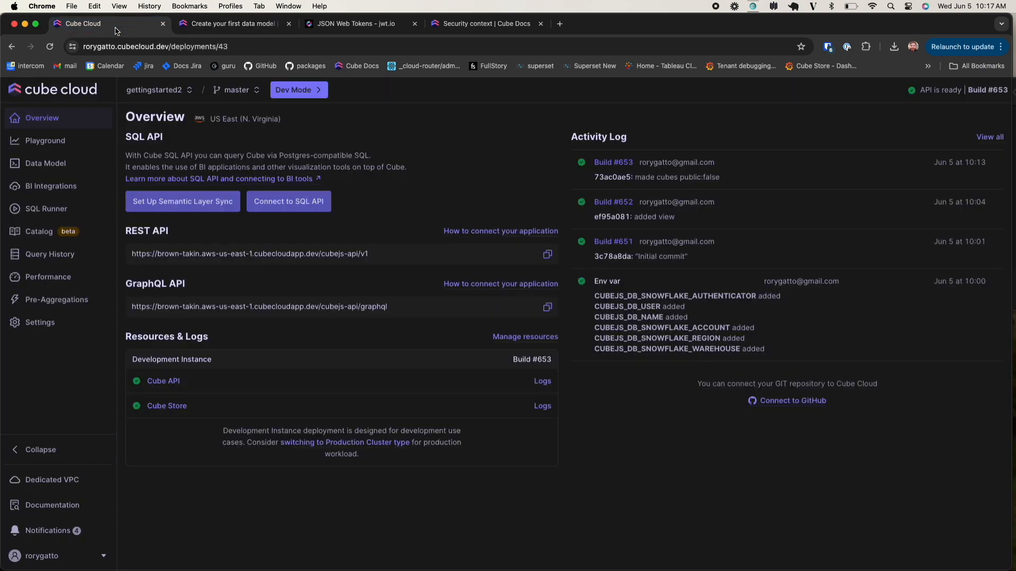
left_click(52, 148)
left_click(49, 164)
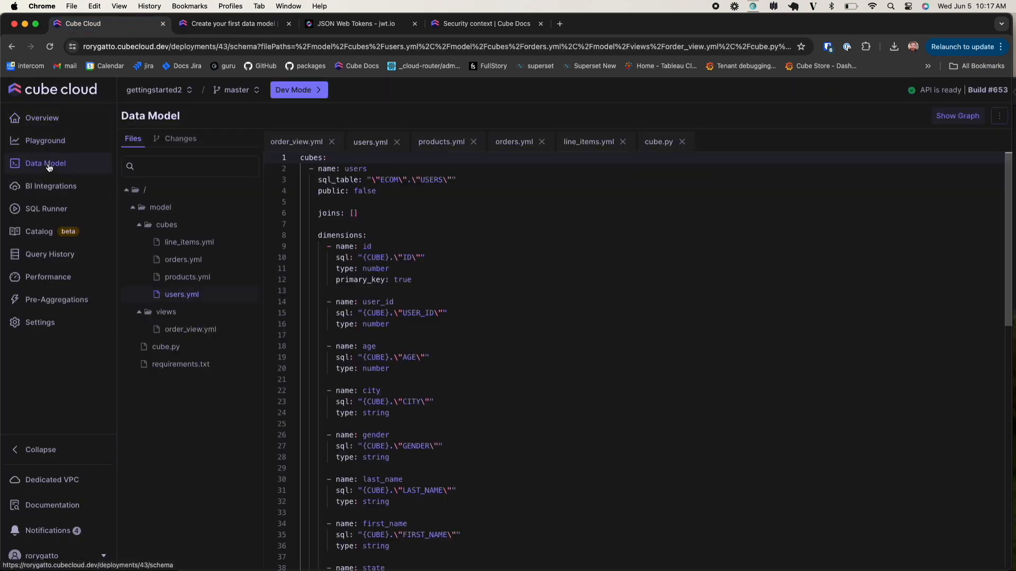
left_click(290, 94)
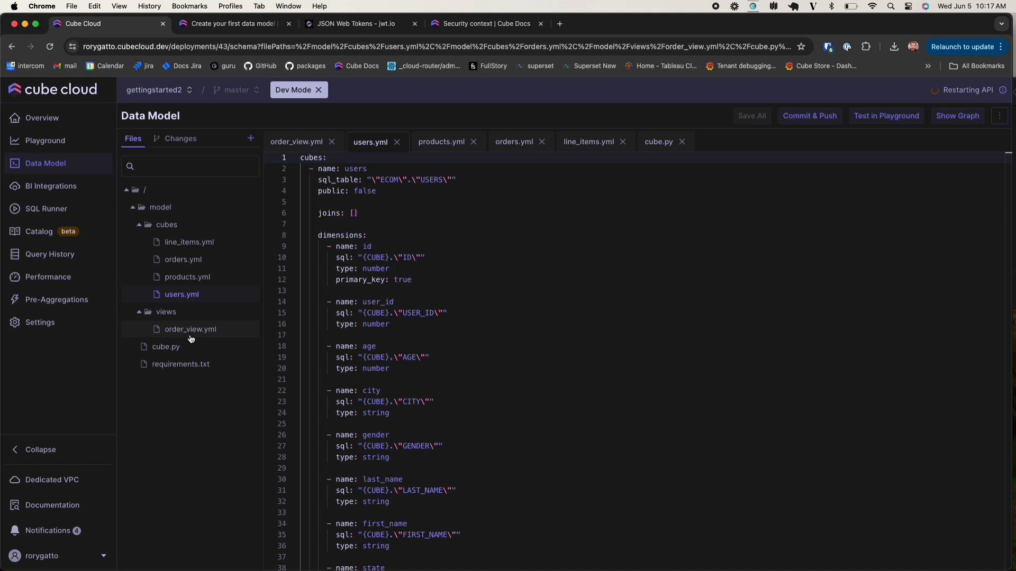
left_click(190, 334)
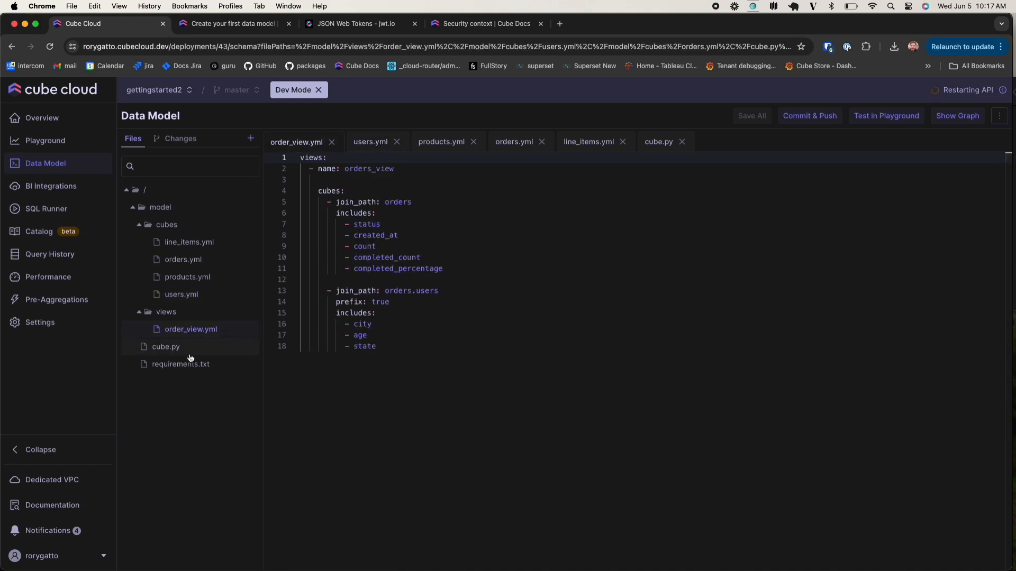
left_click(191, 354)
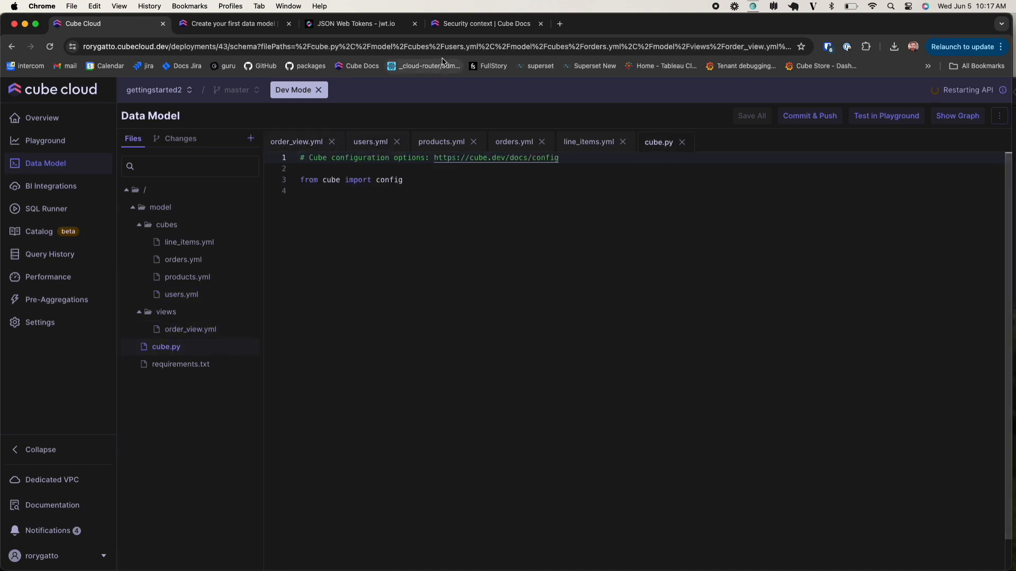
Find the Python query_rewrite example in the Security context documentation and copy its code
left_click(464, 25)
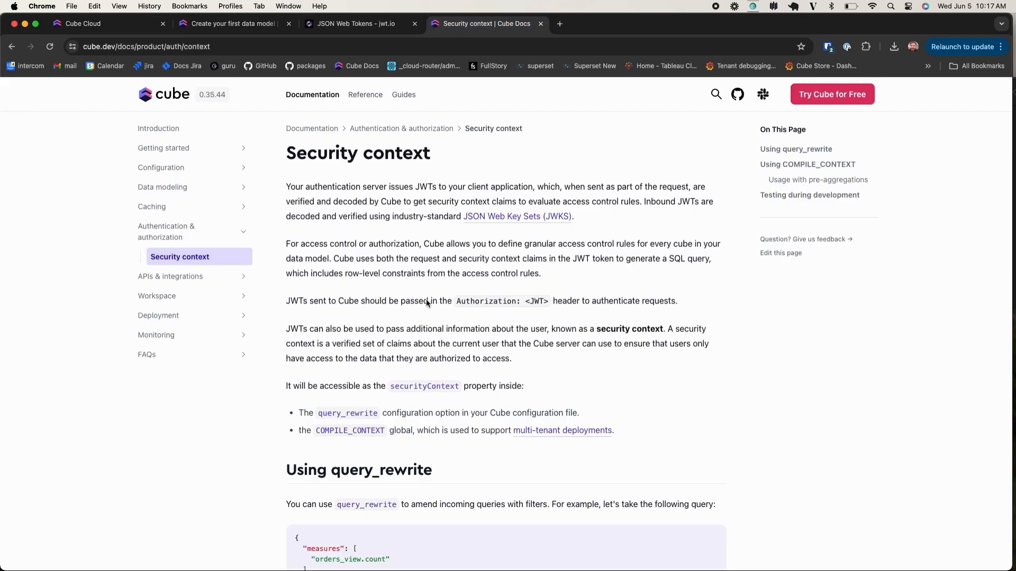
scroll(513, 497, "down", 5)
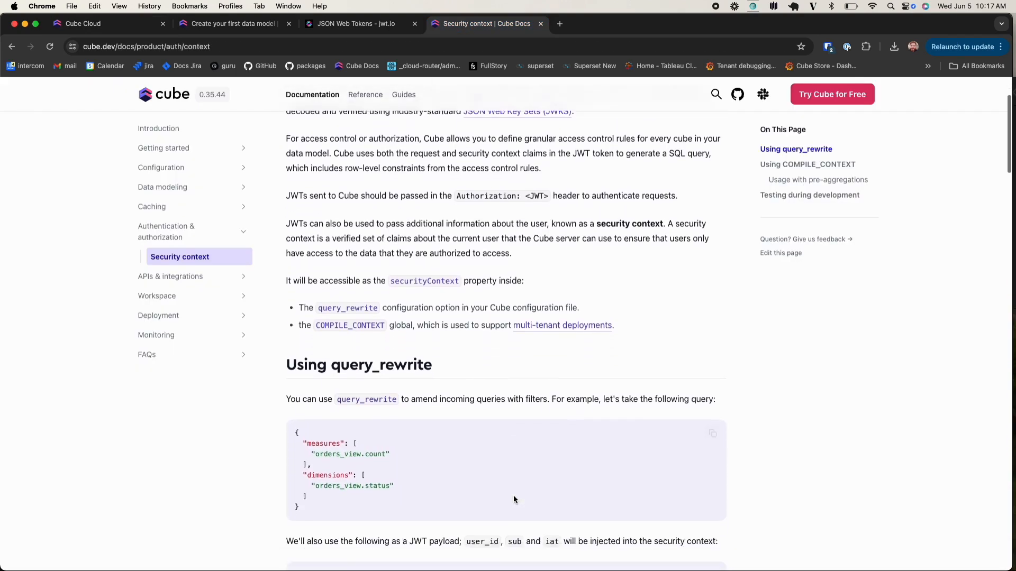
scroll(513, 498, "down", 8)
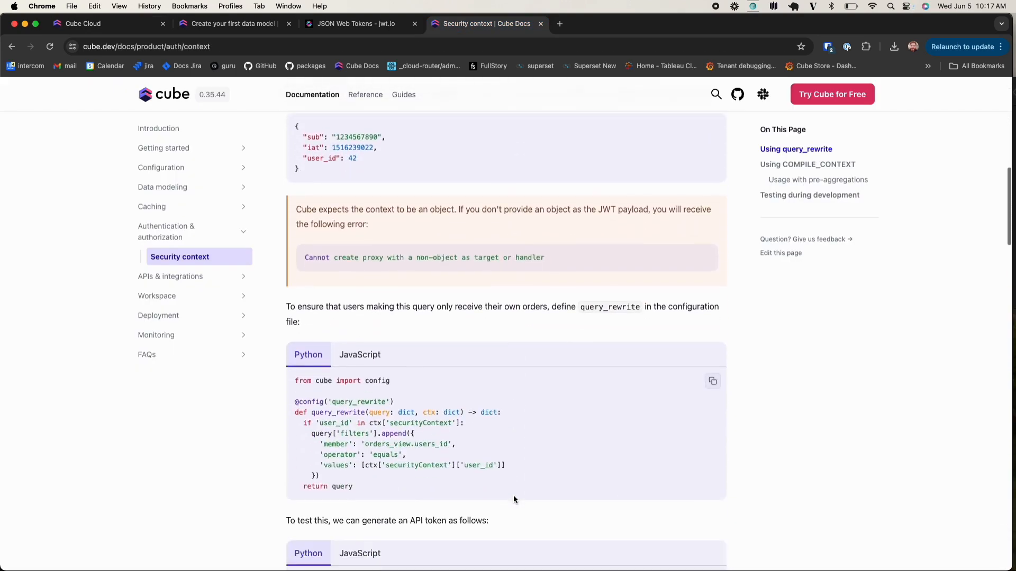
scroll(513, 495, "down", 1)
left_click_drag(353, 407, 283, 287)
left_click(303, 307)
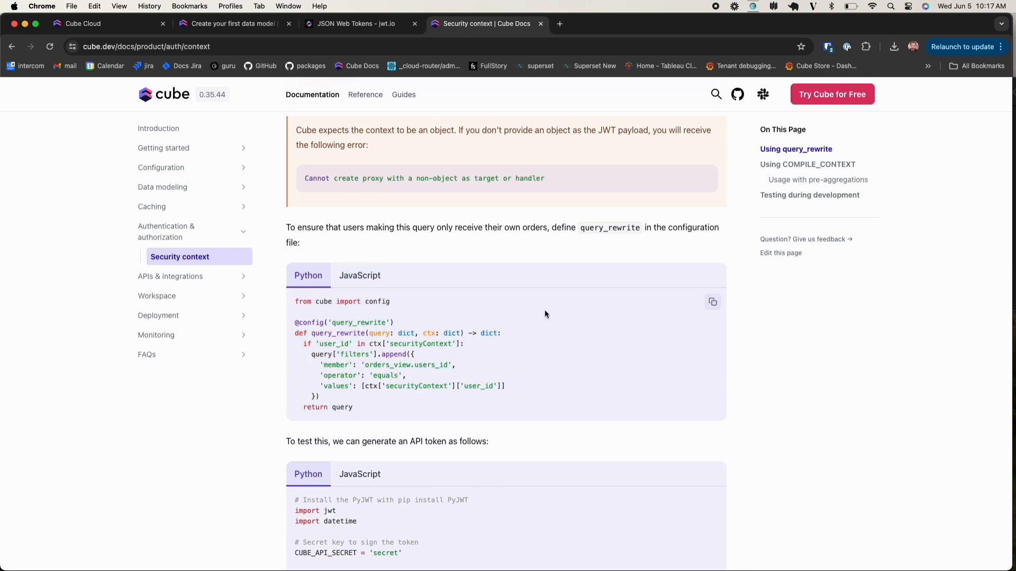
left_click(712, 302)
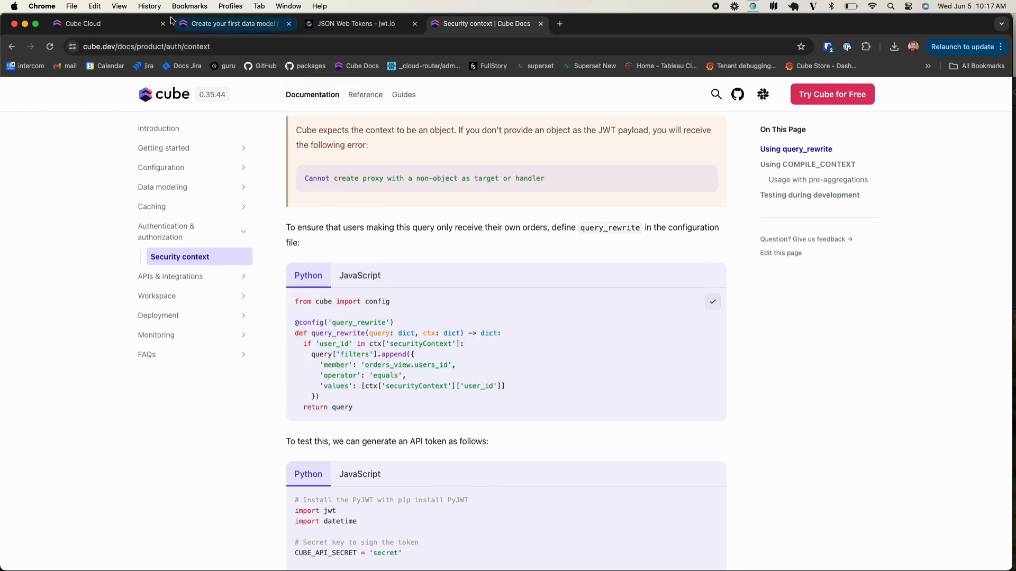
Replace the contents of cube.py in the Cube Cloud data model with the copied query_rewrite code
left_click(119, 25)
left_click_drag(362, 214, 227, 96)
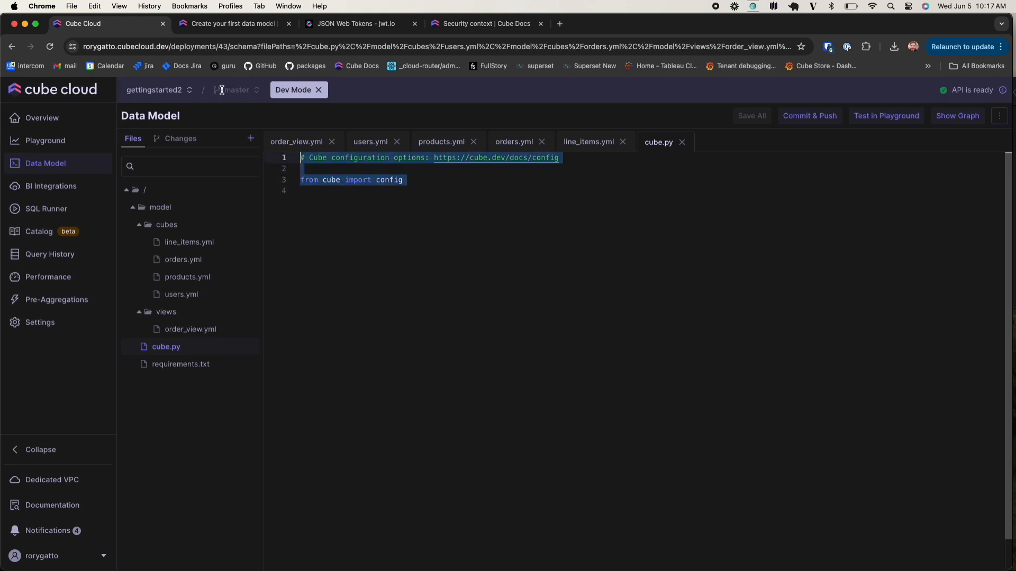
key("super+v")
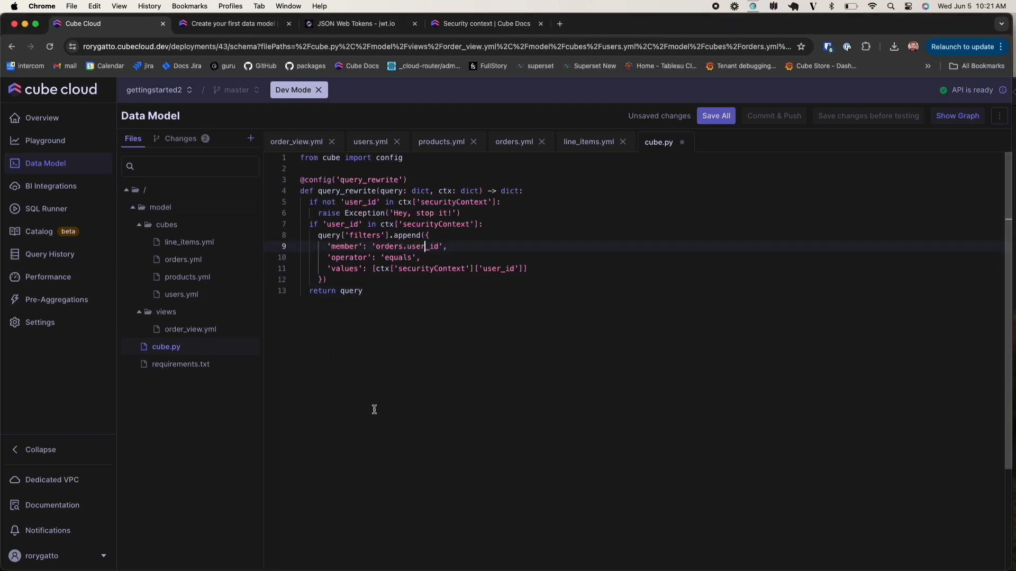
Open the Playground, saving the pending data model changes on the way
mouse_move(246, 194)
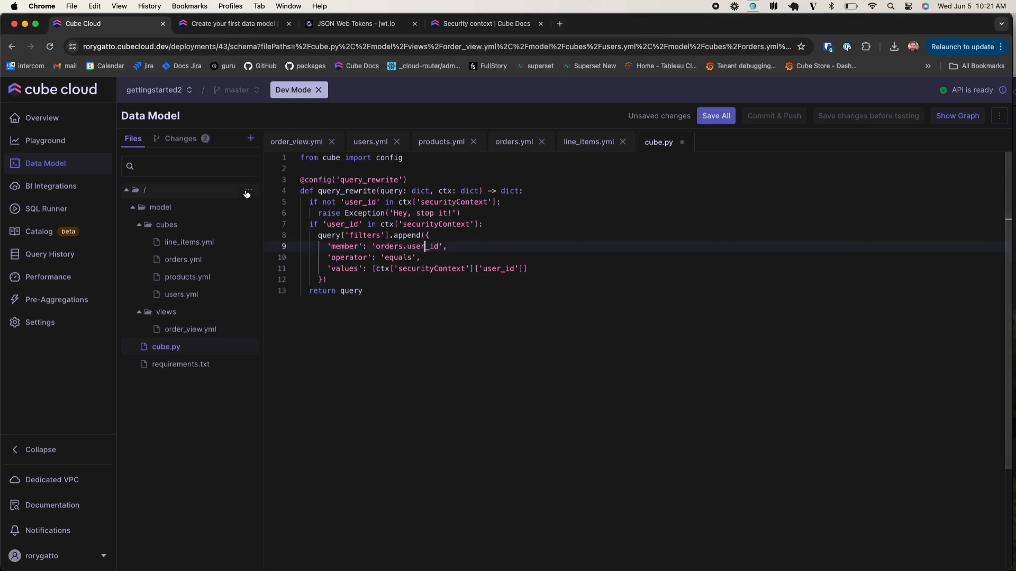
left_click(67, 139)
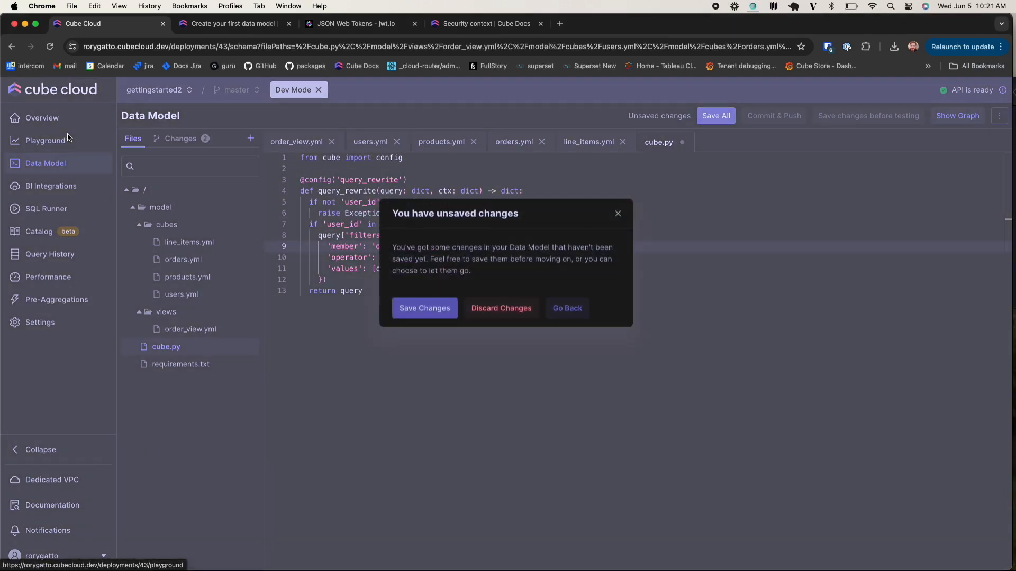
left_click(427, 309)
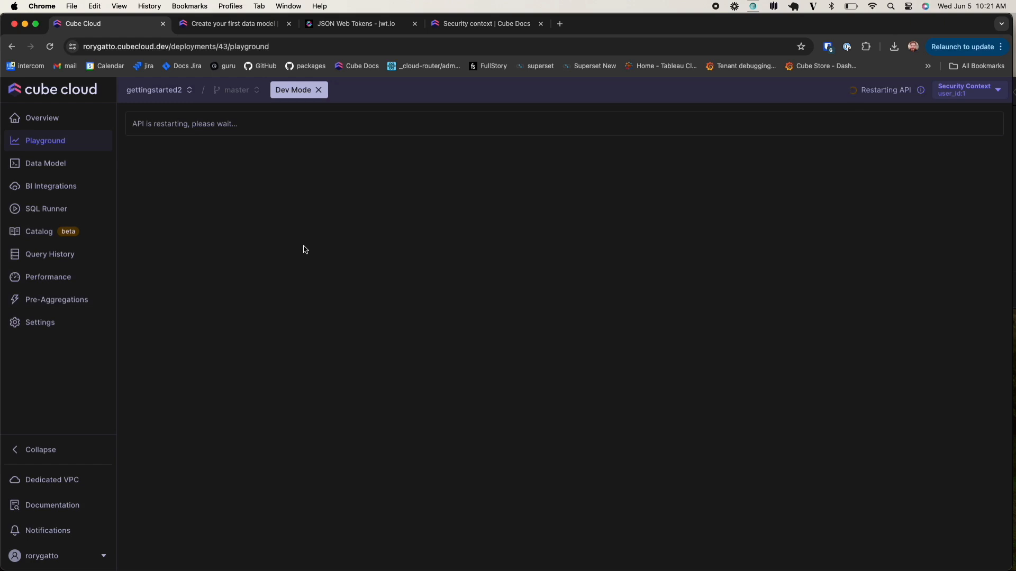
Apply the security context with user_id 1, query user_id from orders_view in the Playground, and collapse the chart
left_click(959, 92)
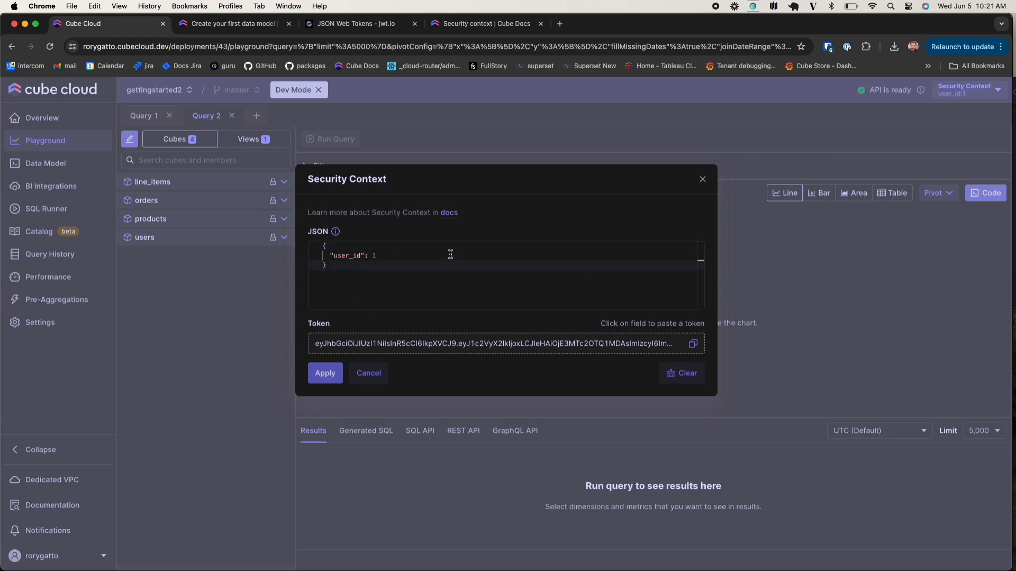
left_click(324, 373)
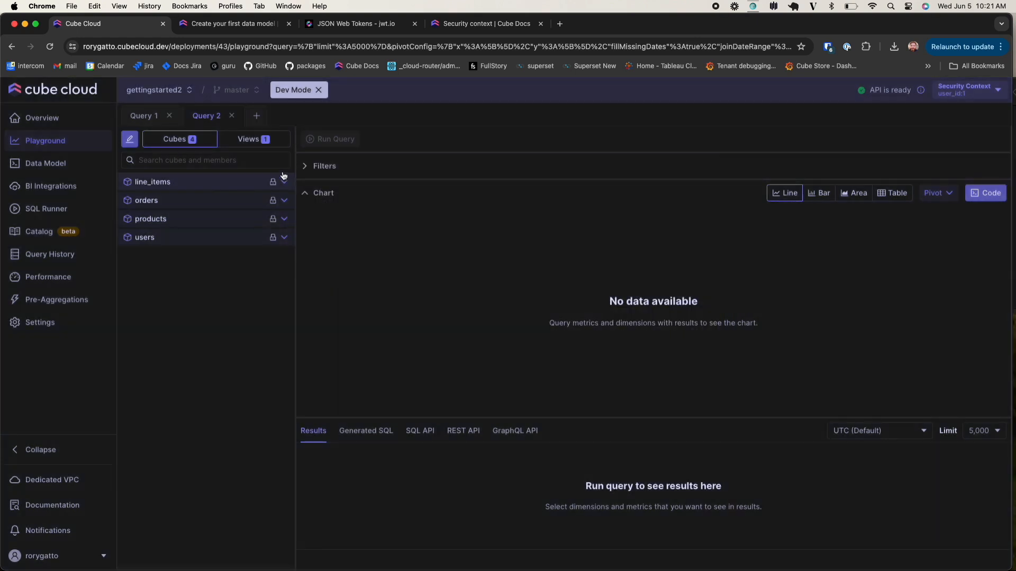
left_click(262, 142)
left_click(183, 182)
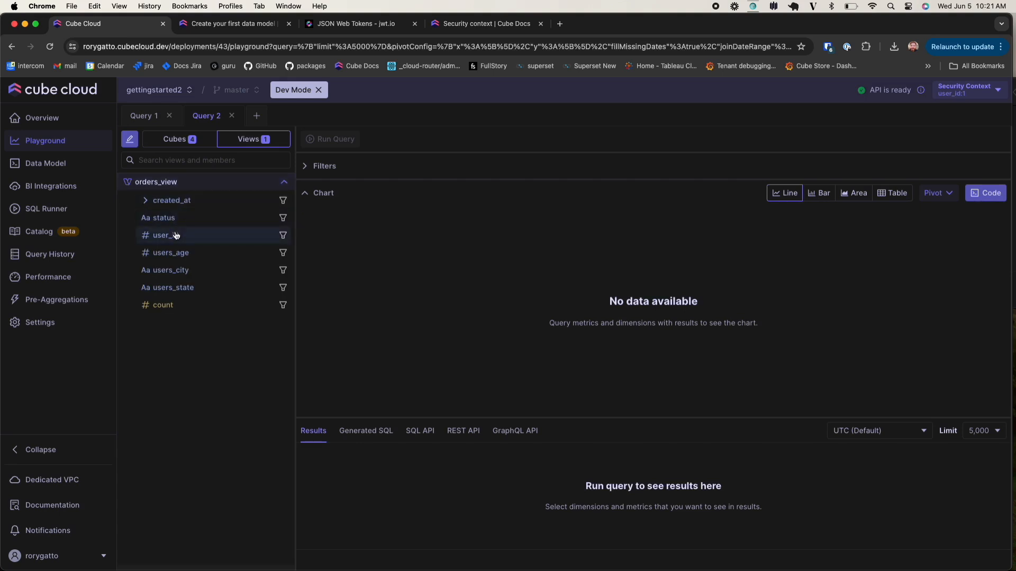
left_click(177, 235)
left_click(337, 140)
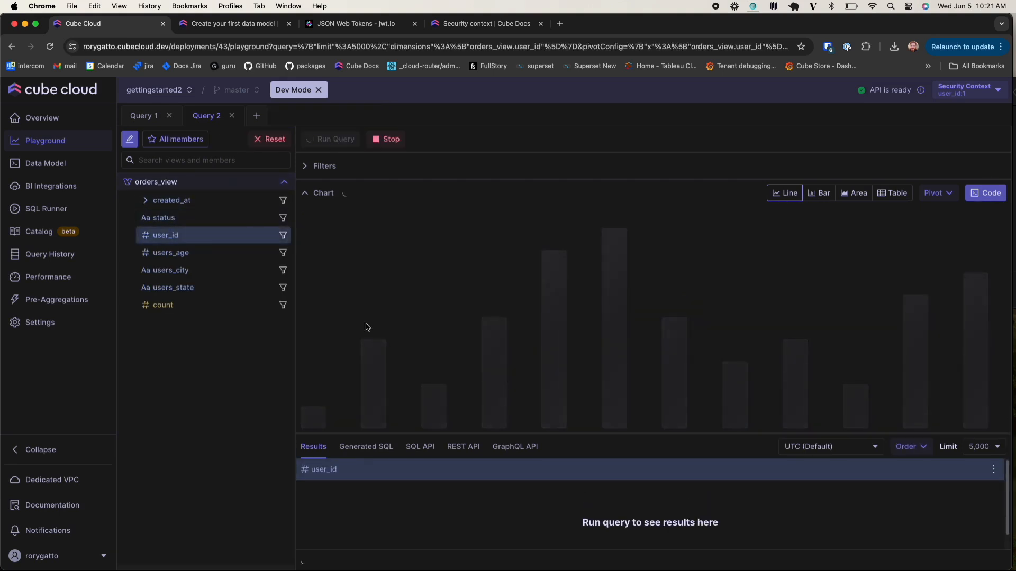
left_click(311, 192)
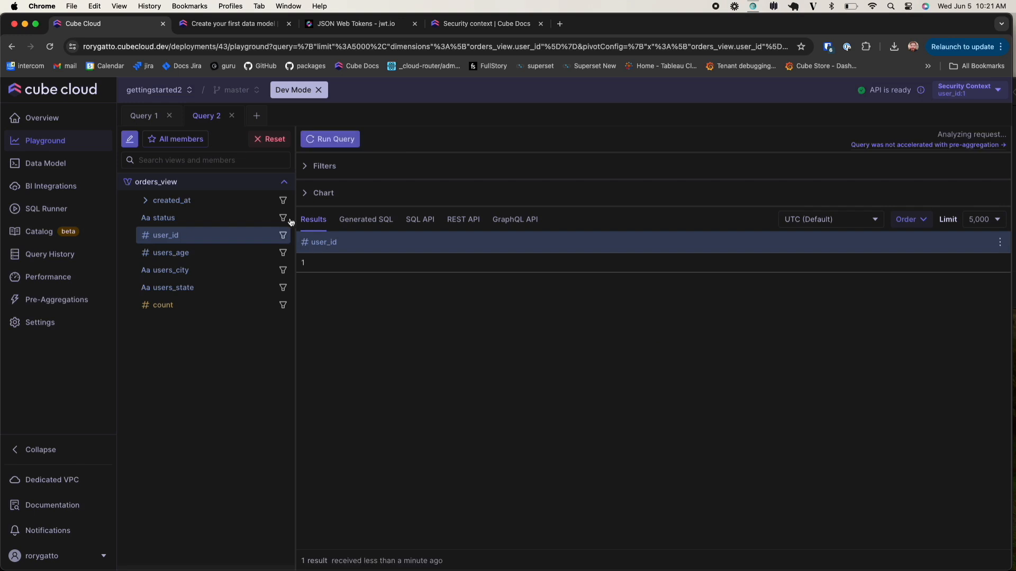
Set user_id to 5 in the security context JSON and apply it
left_click(956, 90)
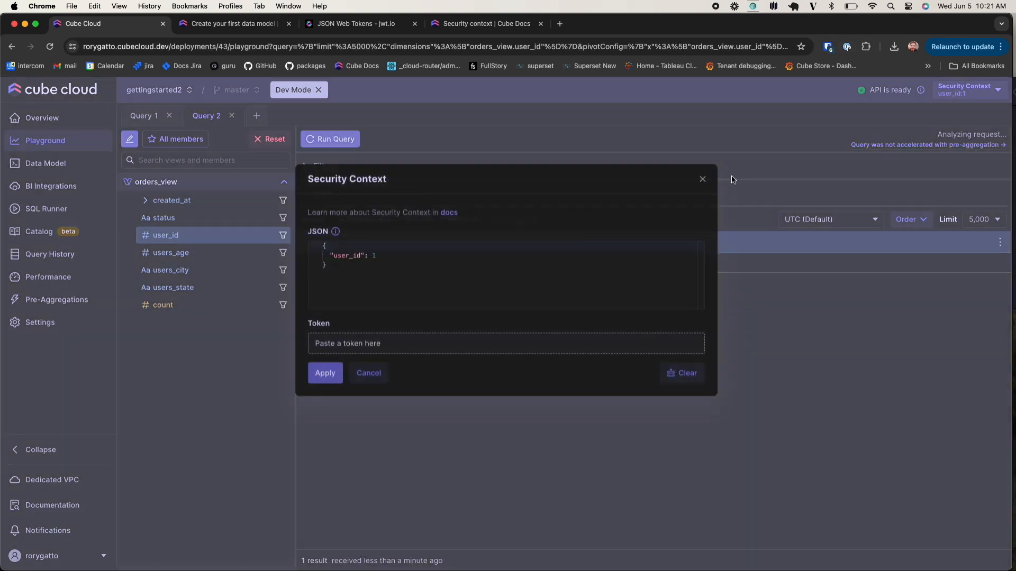
left_click(487, 255)
key("BackSpace")
type("5")
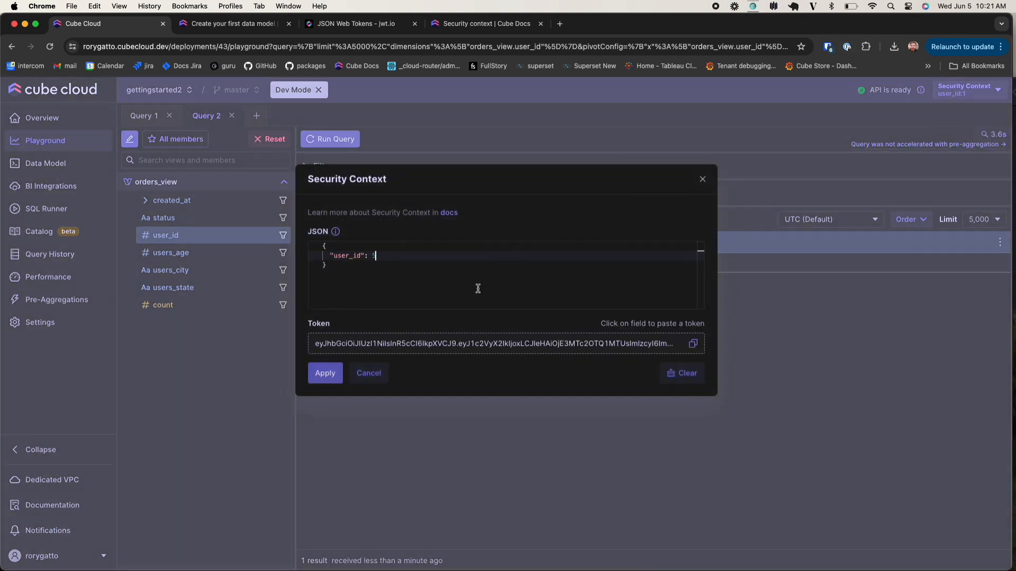
left_click(323, 371)
Add users_city and users_age from orders_view to the user_id query and run it
left_click(184, 271)
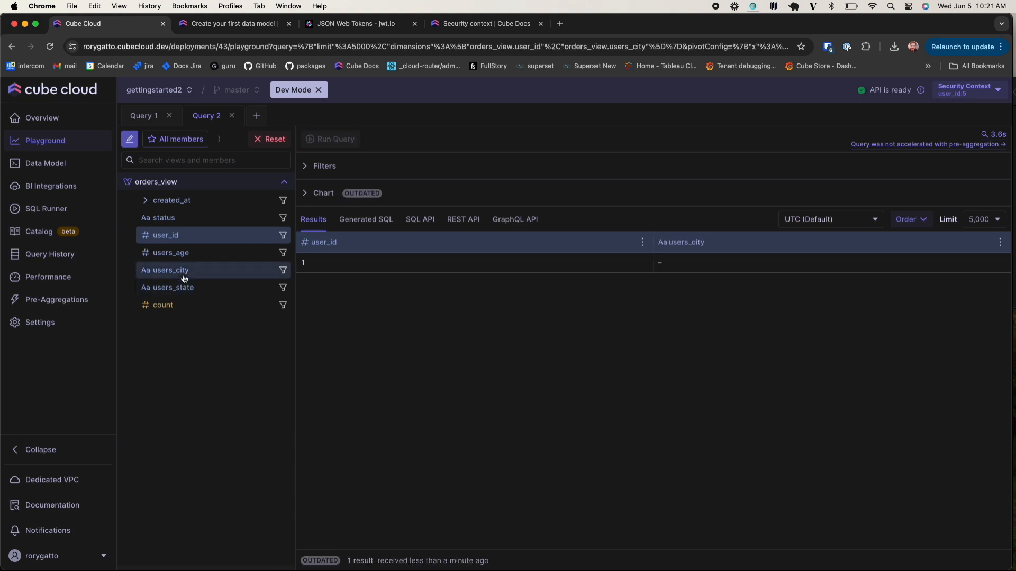
left_click(184, 291)
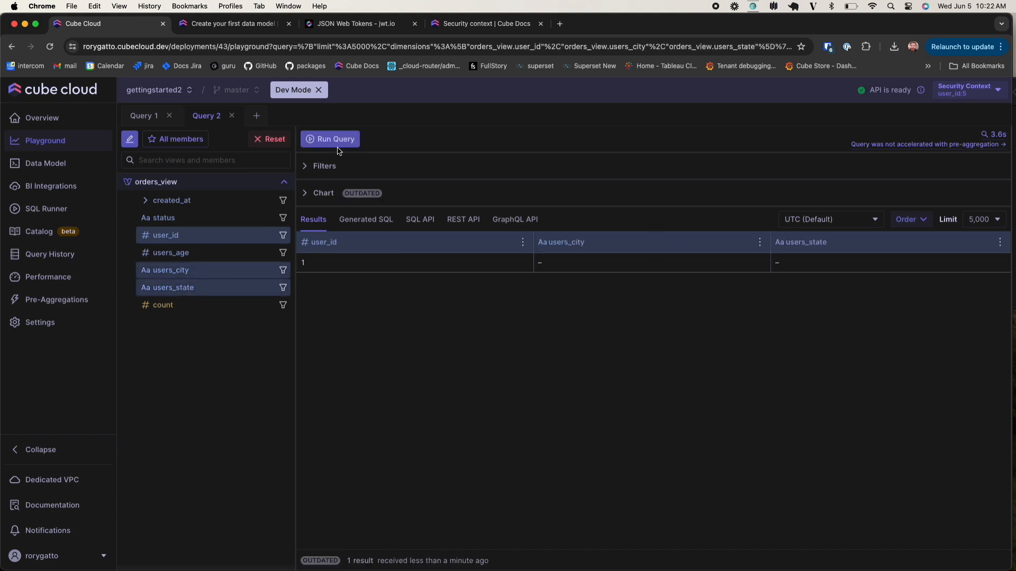
left_click(200, 288)
left_click(201, 253)
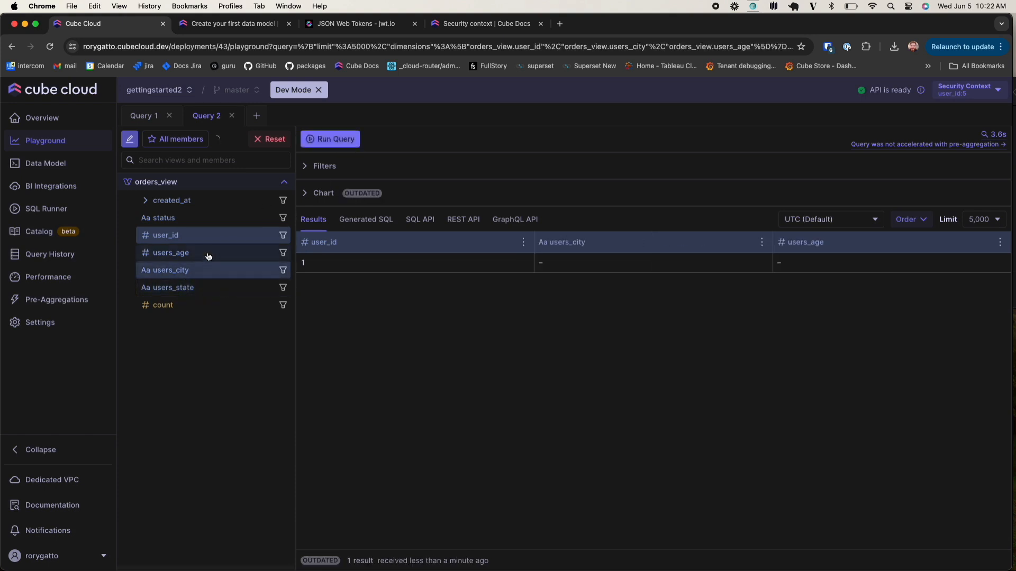
left_click(324, 141)
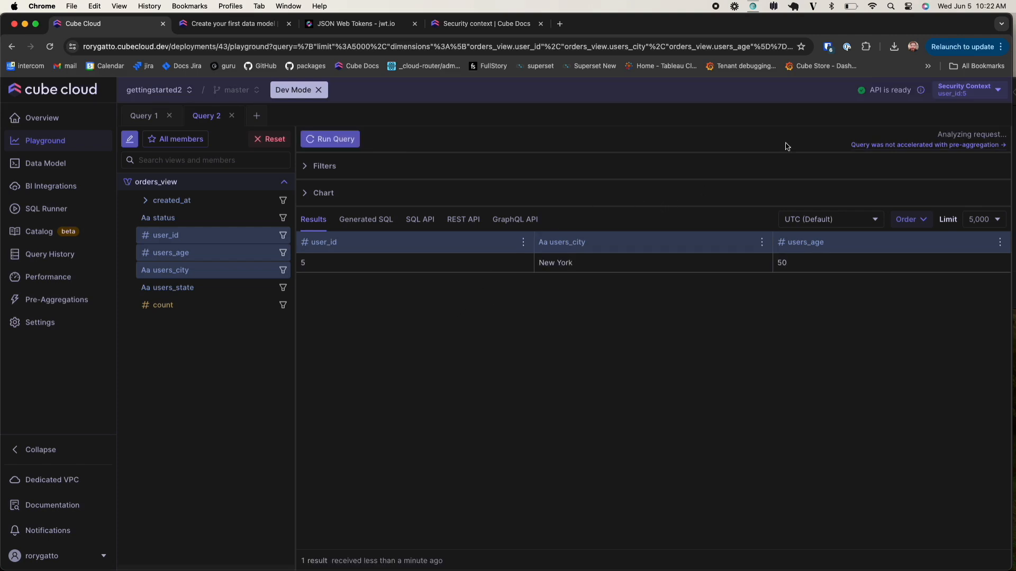
Empty the security context JSON, apply it, and examine how the Playground query responds
left_click(964, 90)
left_click_drag(476, 263, 283, 218)
key("BackSpace")
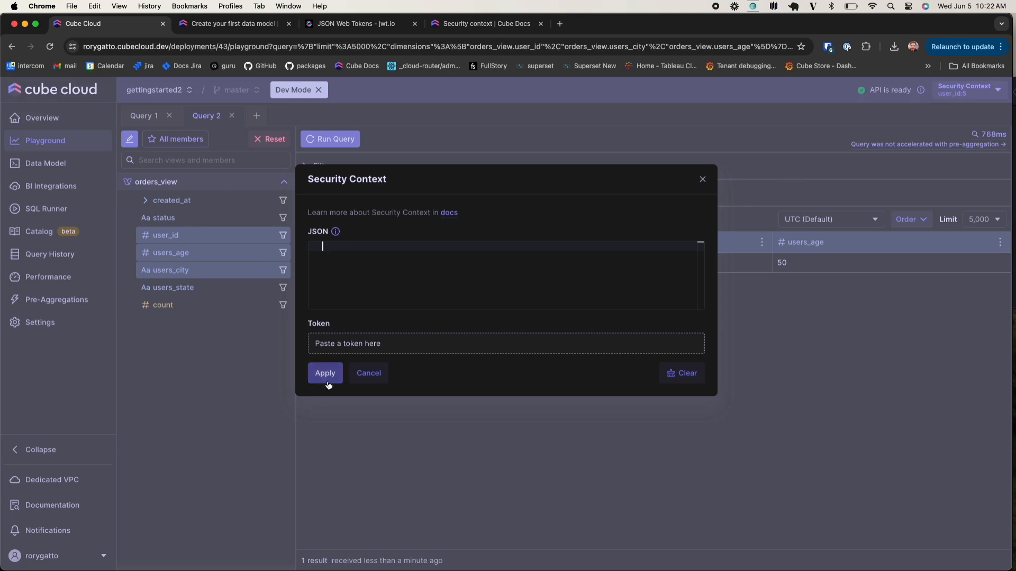
left_click(325, 373)
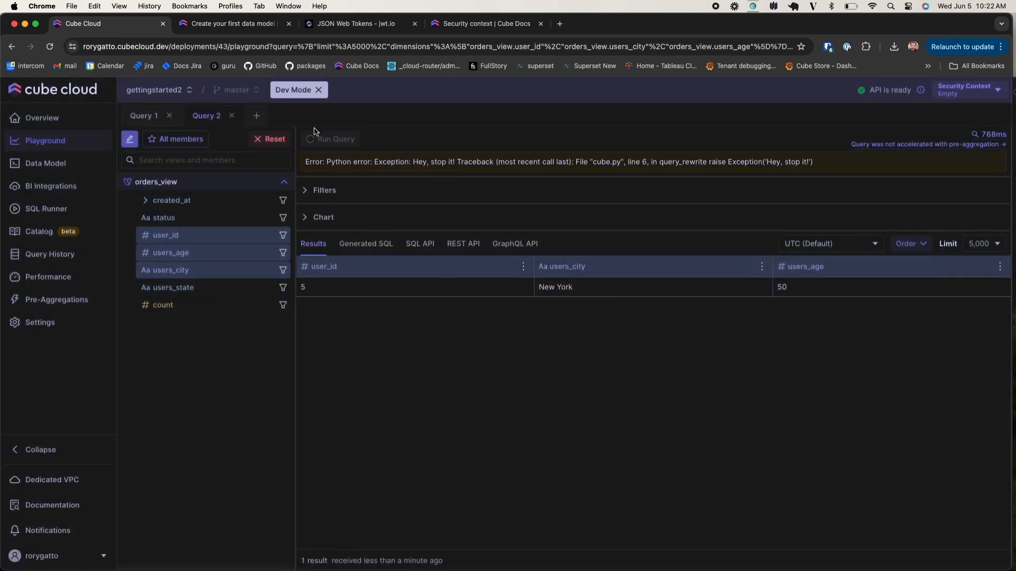
left_click_drag(414, 162, 456, 163)
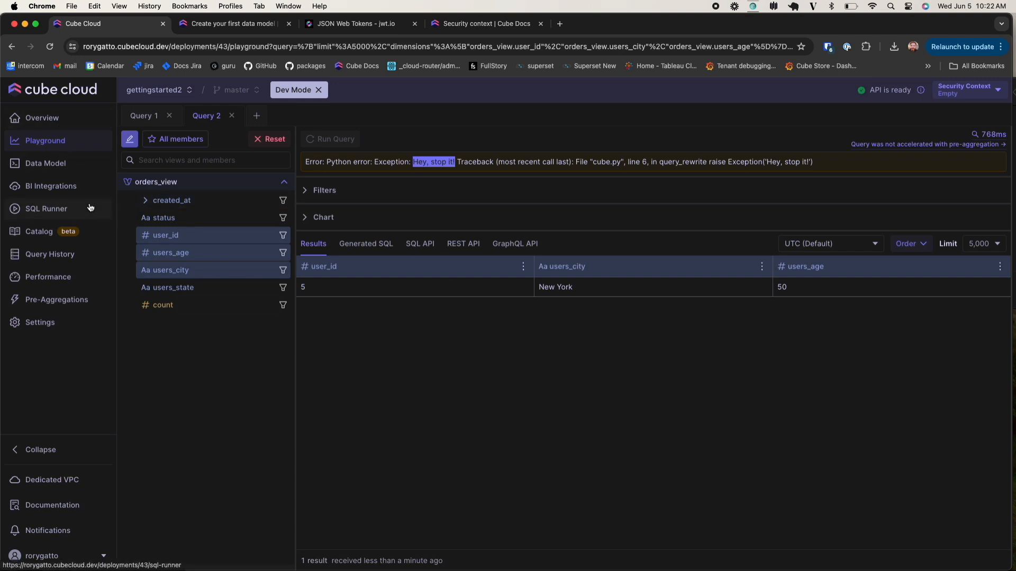
Commit and push the data model changes with the message "added security context"
left_click(52, 161)
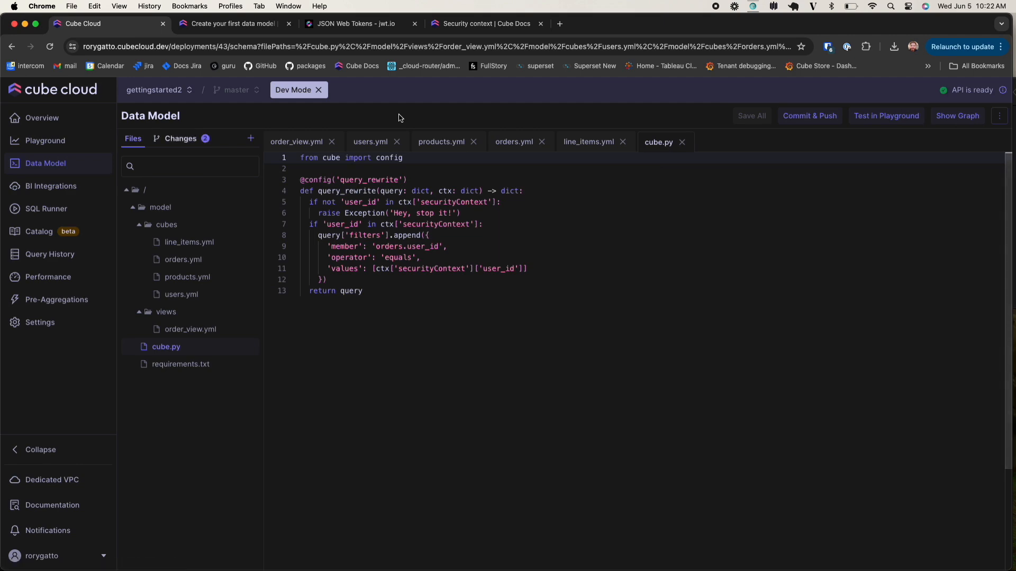
left_click(811, 116)
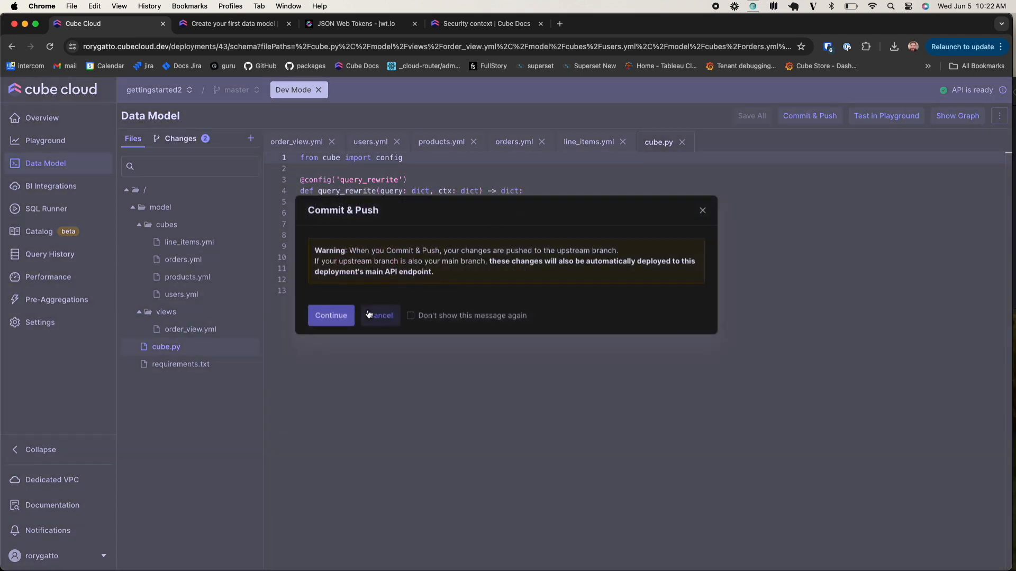
left_click(341, 315)
left_click(426, 258)
type("added security context")
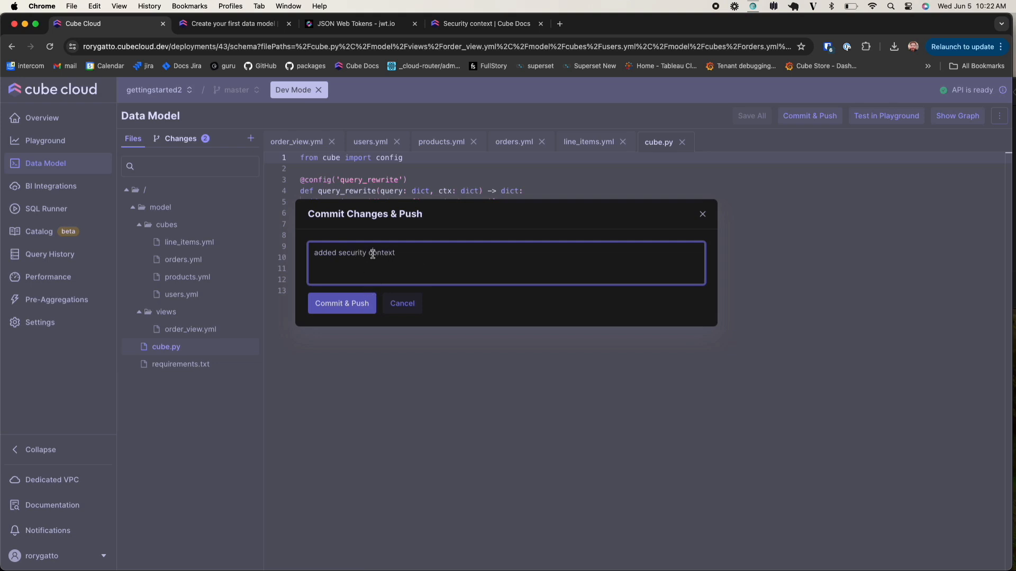
left_click(352, 305)
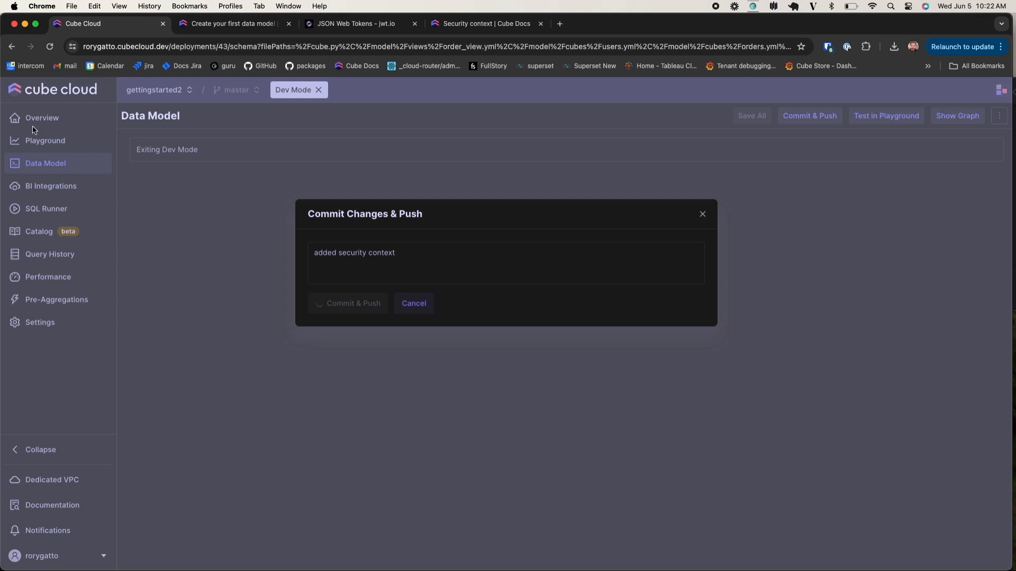
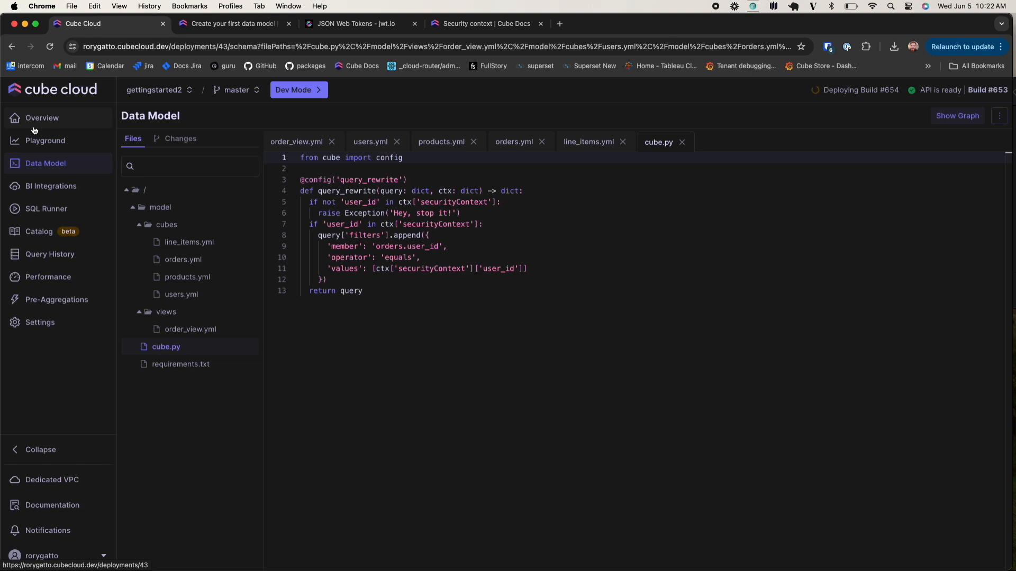
Reveal the CUBEJS_API_SECRET value in the deployment's configuration settings and select it for copying
left_click(35, 127)
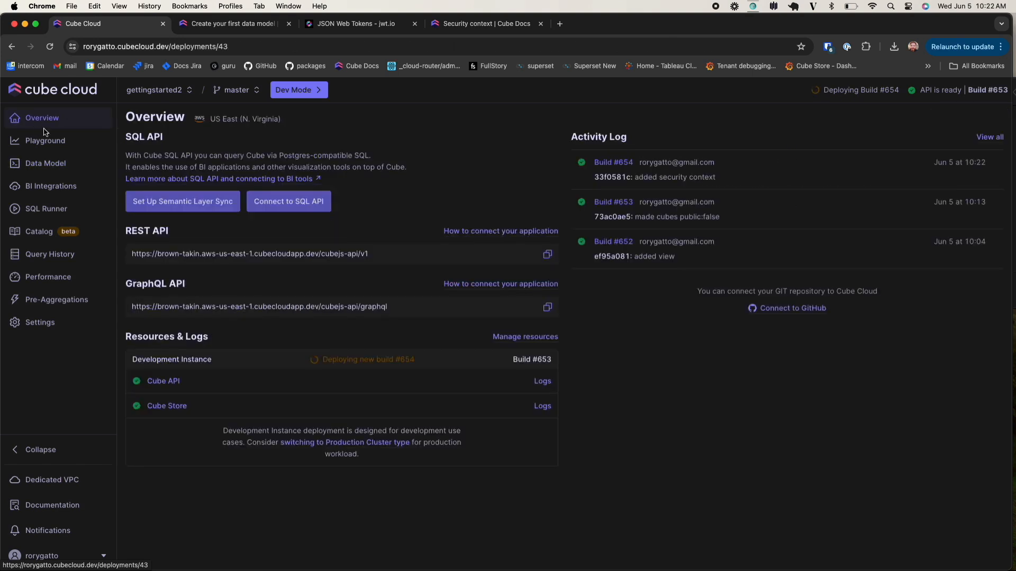
left_click(53, 324)
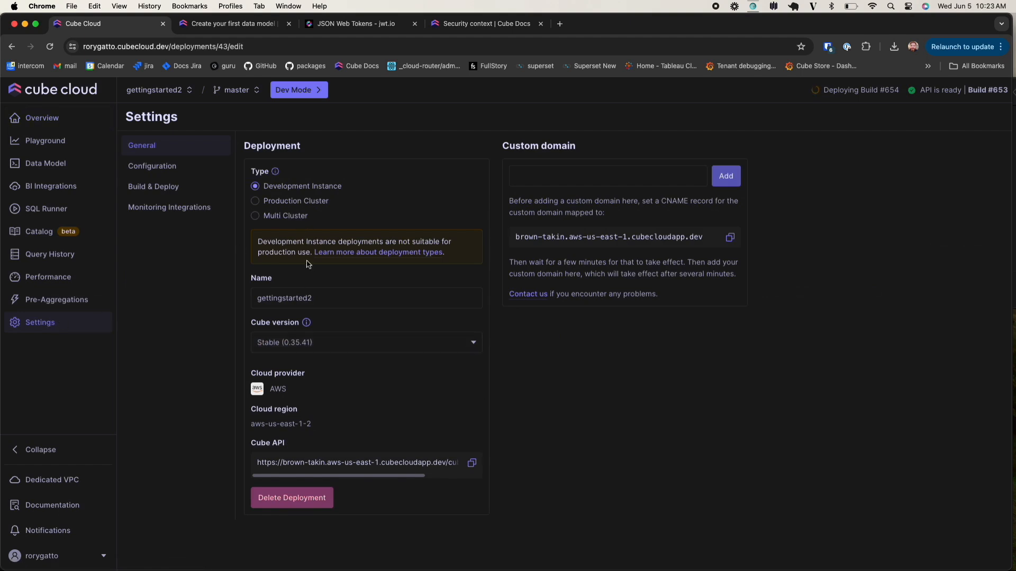
left_click(185, 166)
scroll(391, 368, "down", 2)
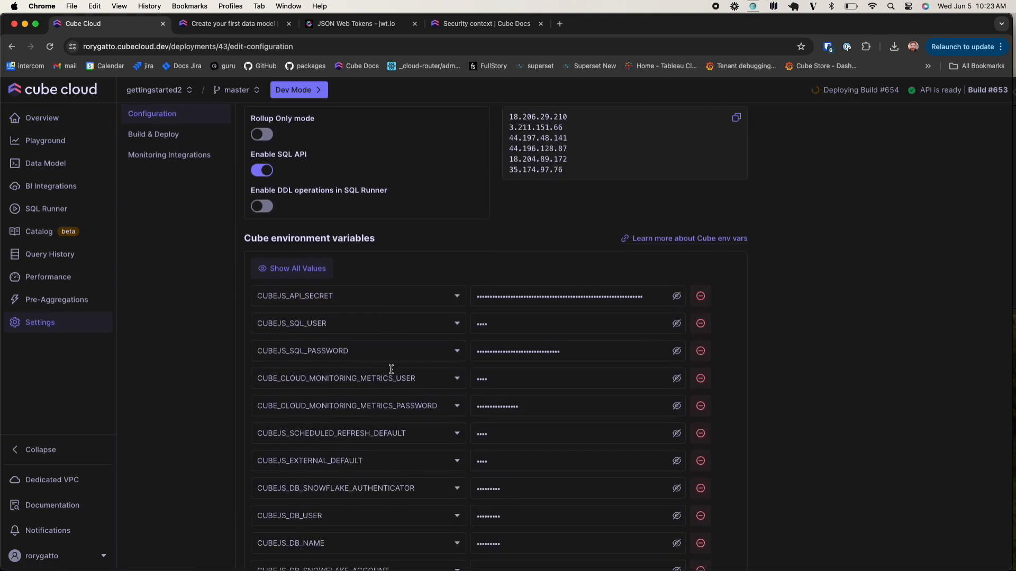
left_click(673, 299)
double_click(523, 298)
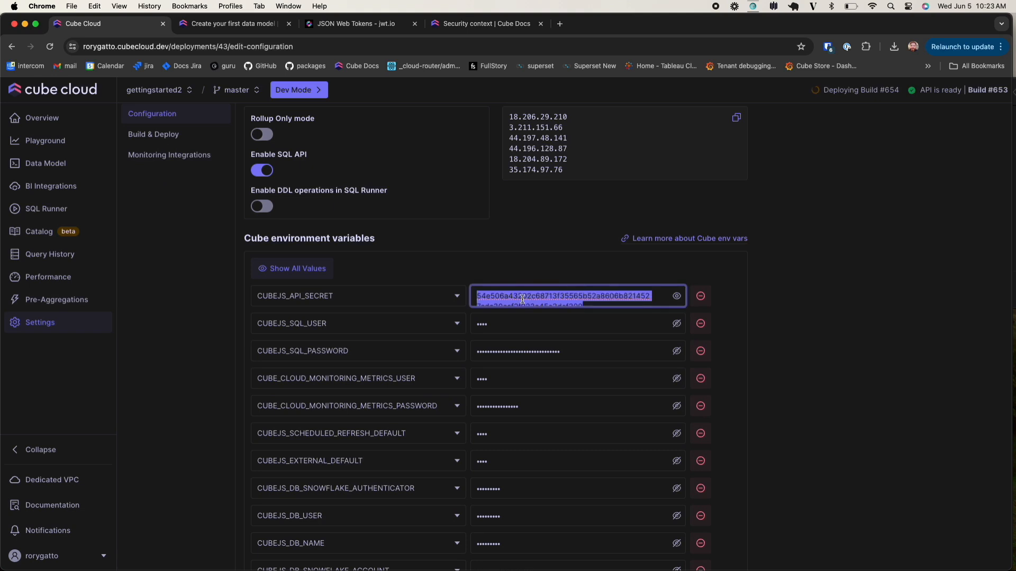
Switch to jwt.io and replace the placeholder signing secret under Verify Signature with the copied API secret
left_click(363, 27)
scroll(381, 324, "down", 10)
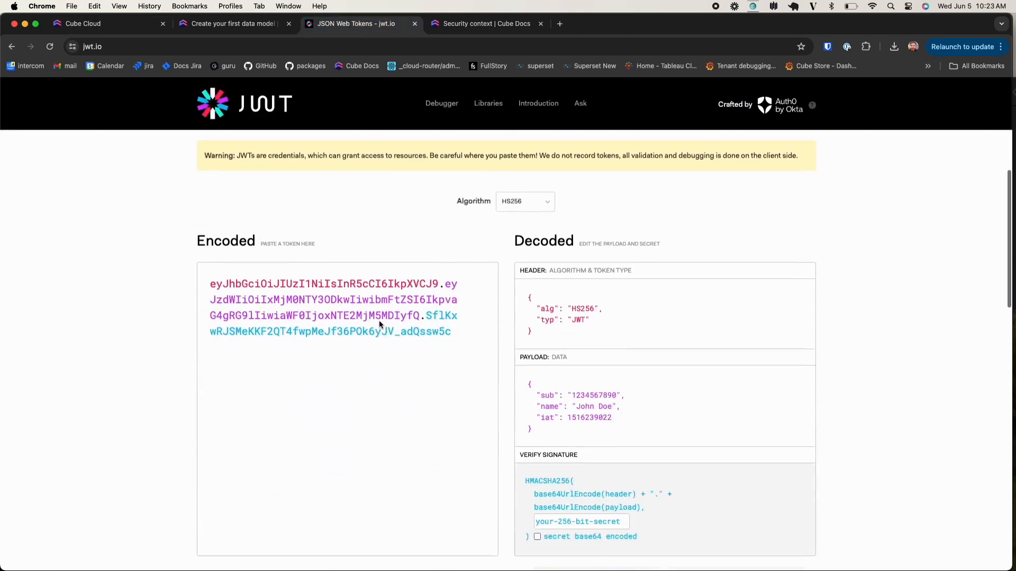
scroll(487, 385, "down", 1)
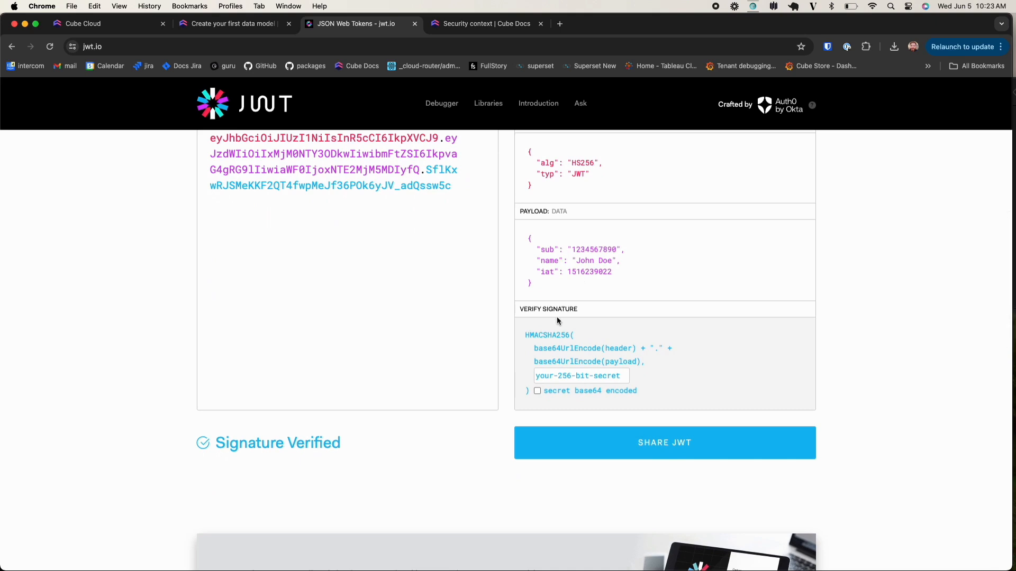
triple_click(554, 374)
key("super+v")
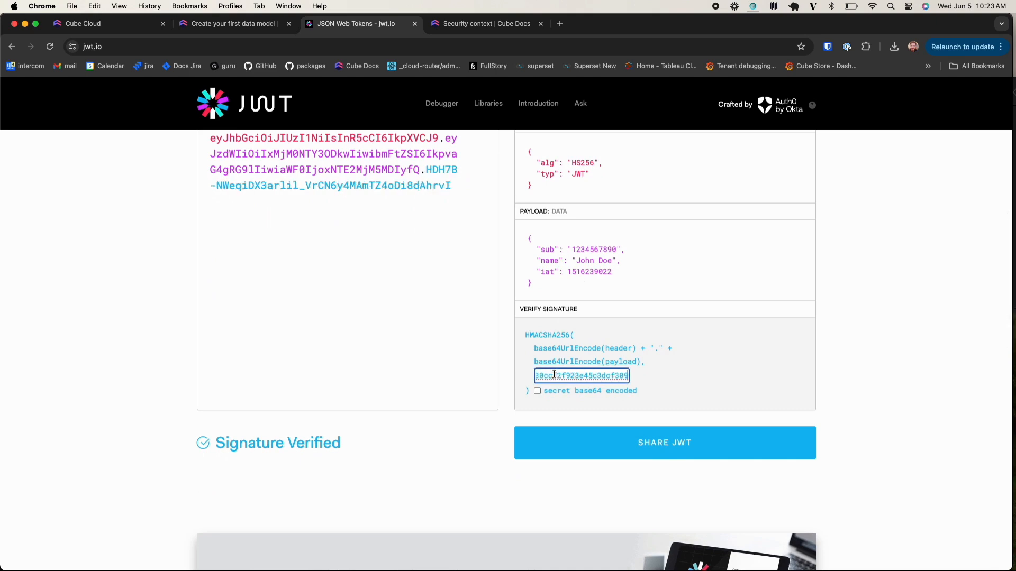
Rename the sub key to user_id in the JWT payload and remove the name and iat entries with the trailing comma
left_click(616, 273)
scroll(619, 274, "down", 1)
scroll(619, 274, "up", 2)
left_click(602, 288)
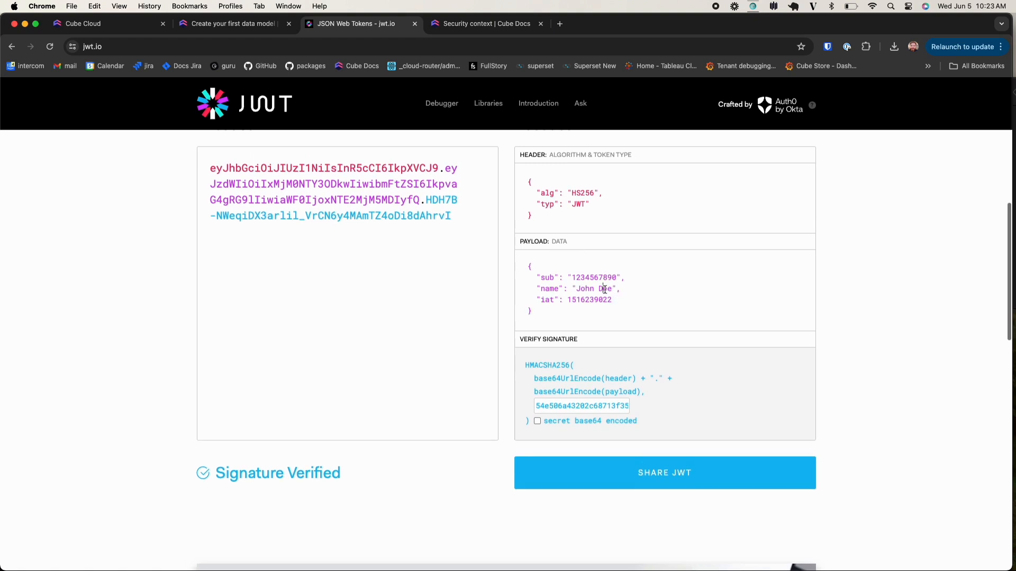
left_click_drag(620, 301, 620, 304)
scroll(545, 266, "up", 3)
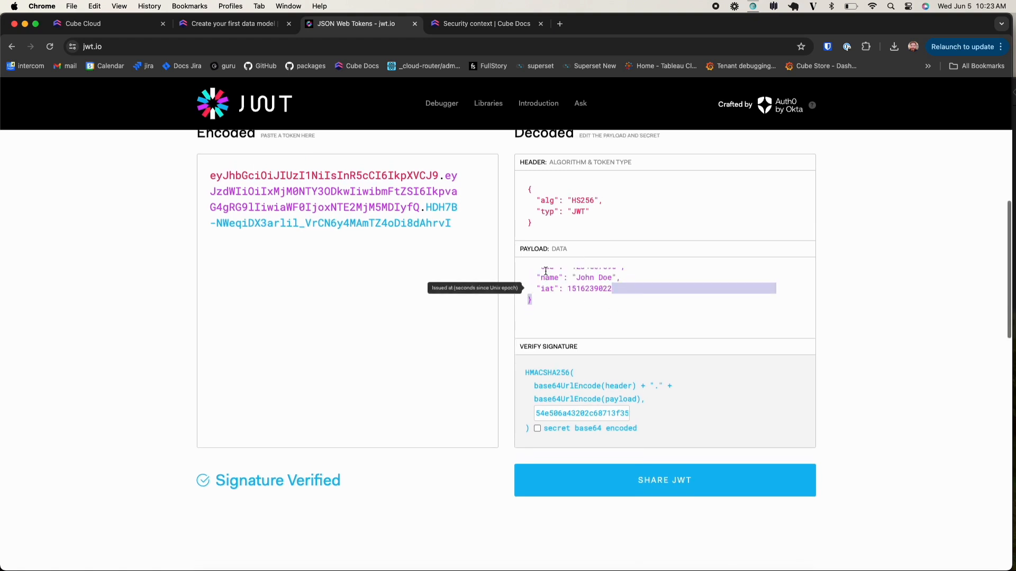
double_click(545, 292)
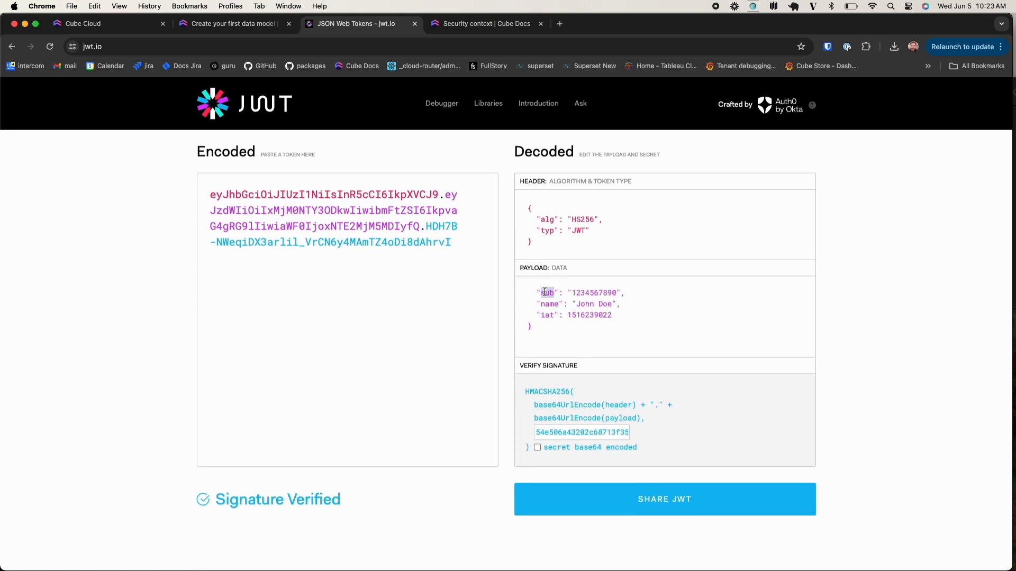
type("user_id")
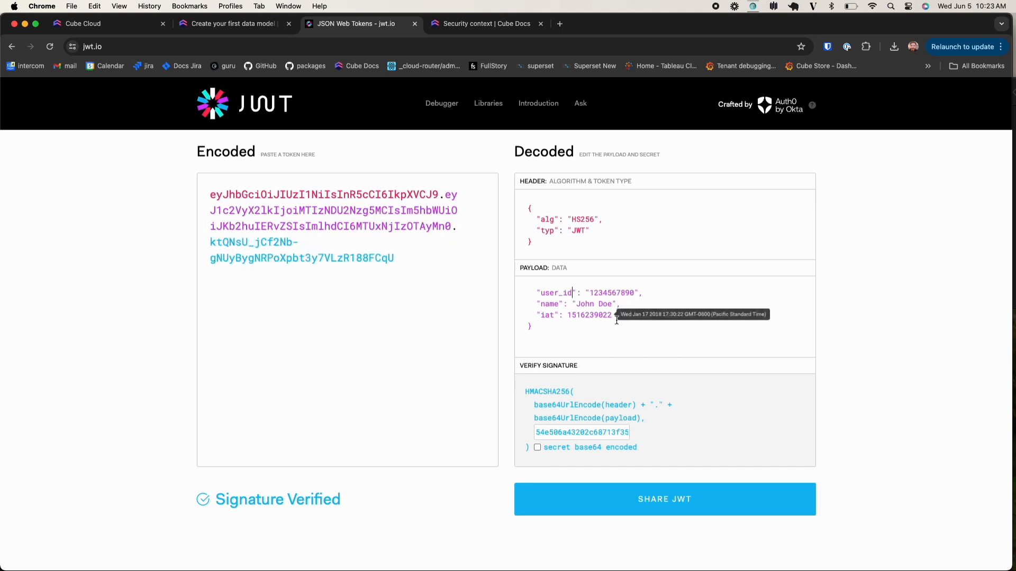
left_click_drag(613, 315, 527, 301)
key("BackSpace")
key("BackSpace")
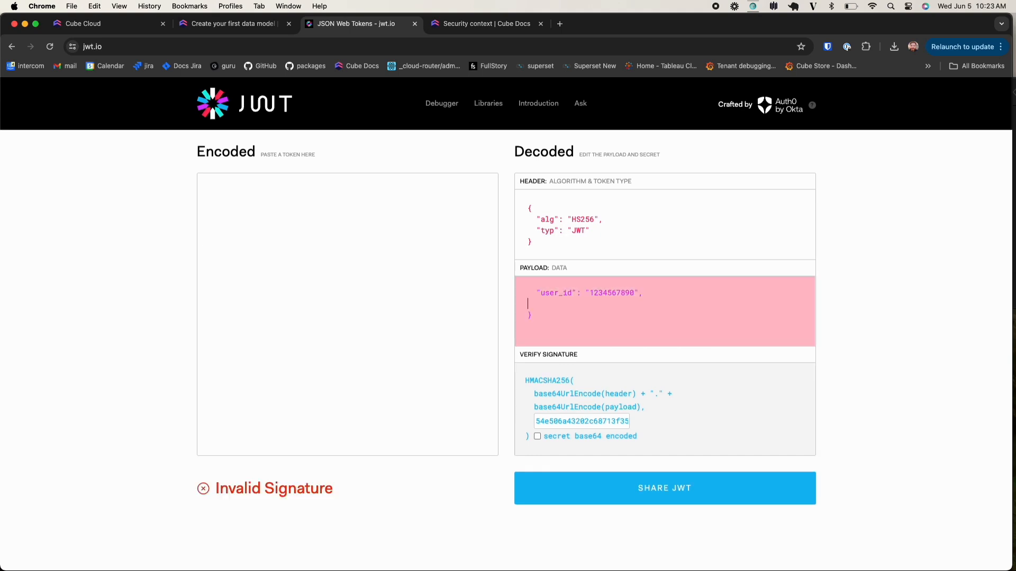
key("BackSpace")
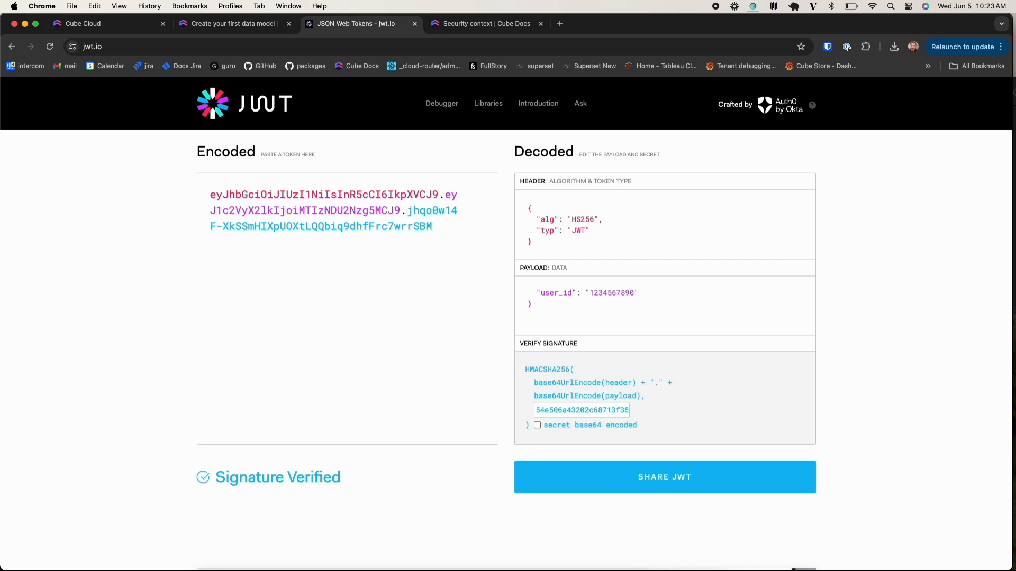
Set the payload's user_id to the number 5 without quotes
double_click(607, 291)
key("BackSpace")
key("BackSpace")
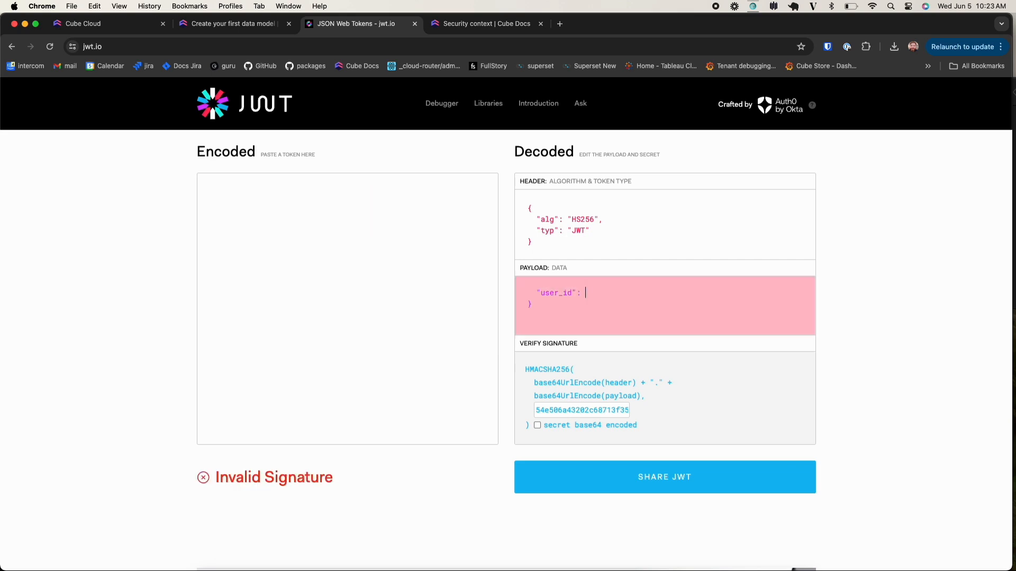
type("5")
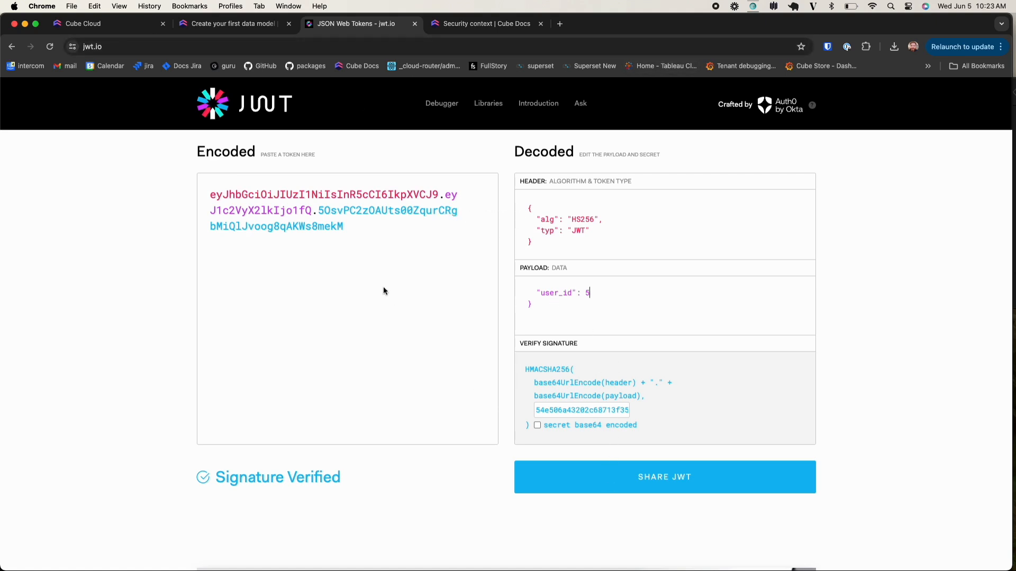
Select the complete encoded JWT generated on jwt.io for copying, undoing any accidental overwrite
triple_click(248, 200)
type("x")
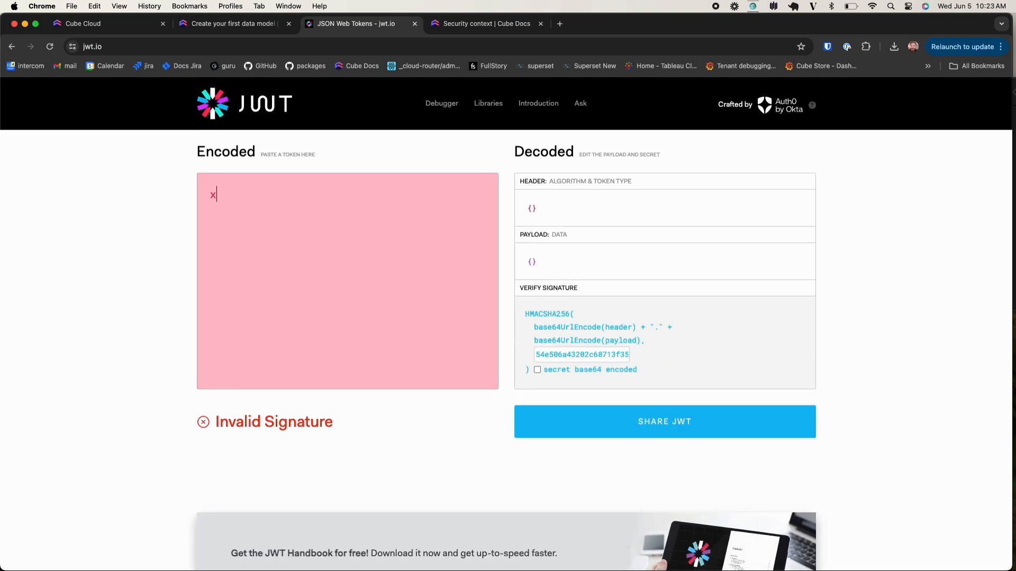
key("super+z")
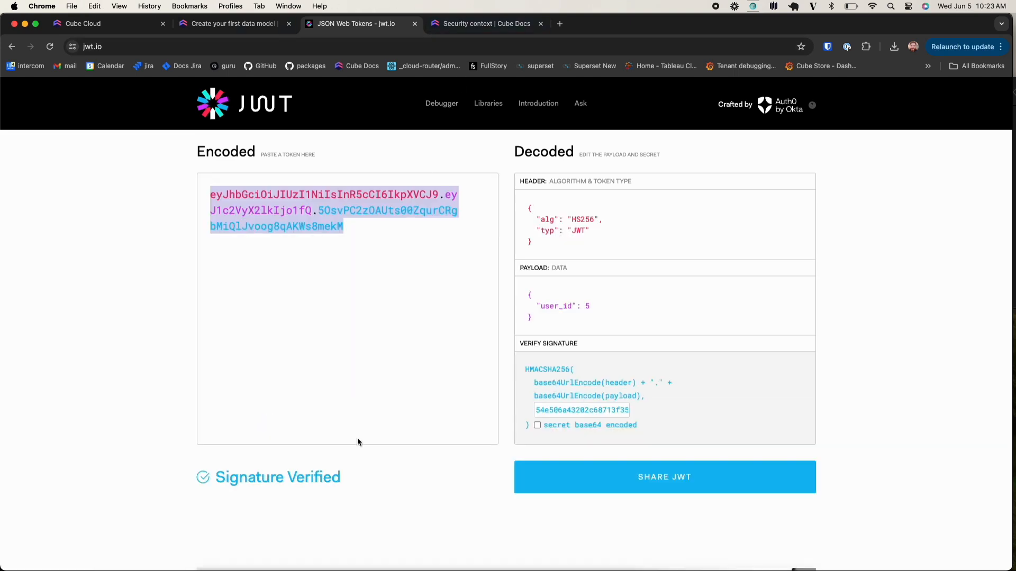
Switch to VS Code, replace the active CUBEJS_TOKEN value in App.js with the copied JWT, and save the file
key("super+Tab")
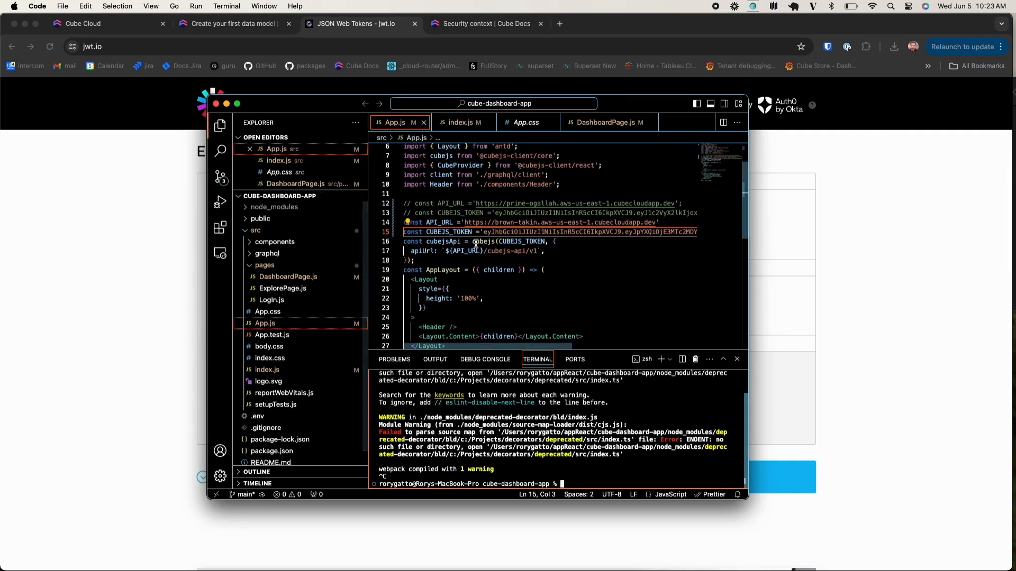
double_click(494, 233)
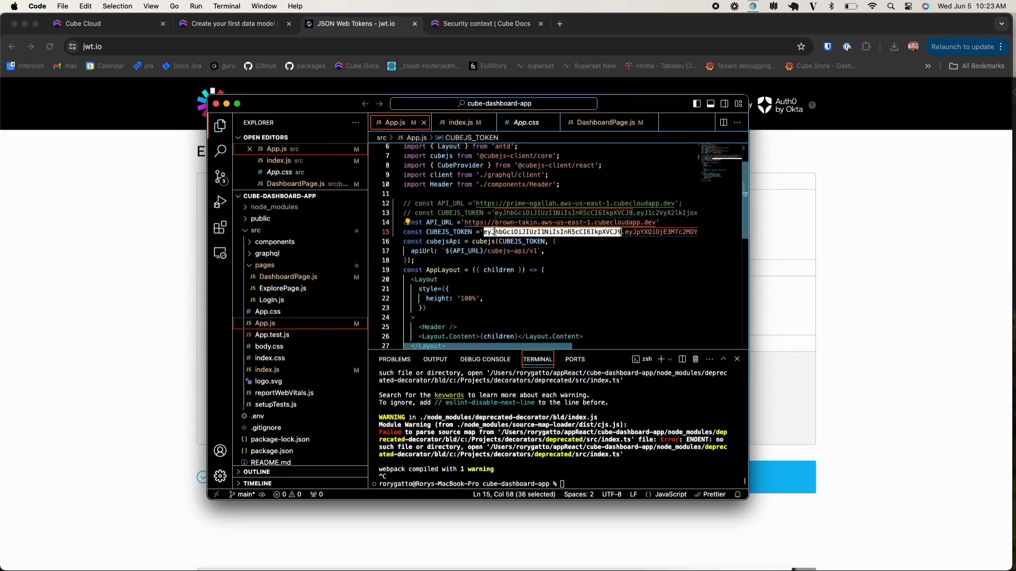
key("BackSpace")
double_click(522, 232)
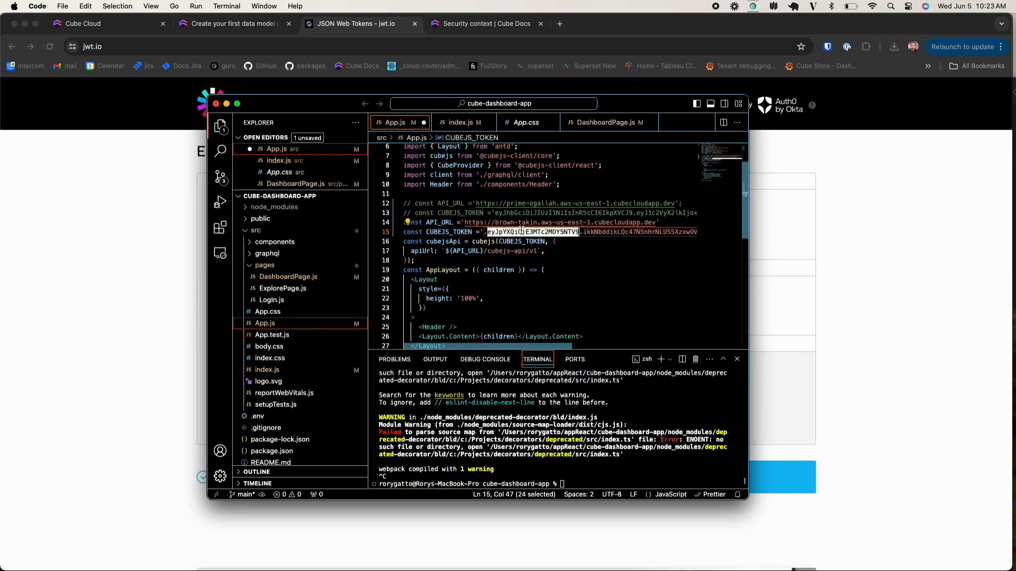
key("BackSpace")
double_click(533, 232)
key("BackSpace")
key("BackSpace")
key("BackSpace")
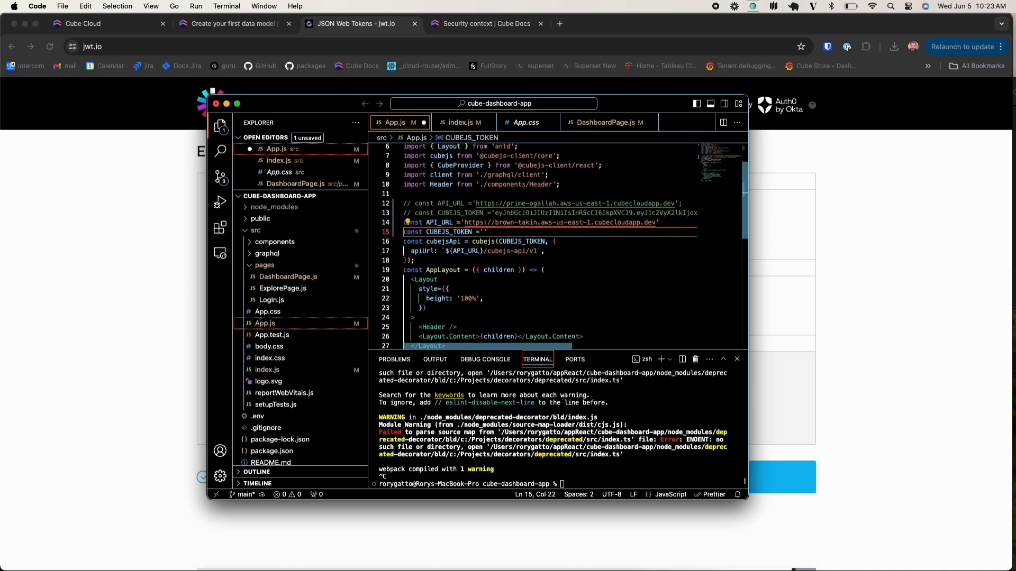
key("super+v")
key("super+s")
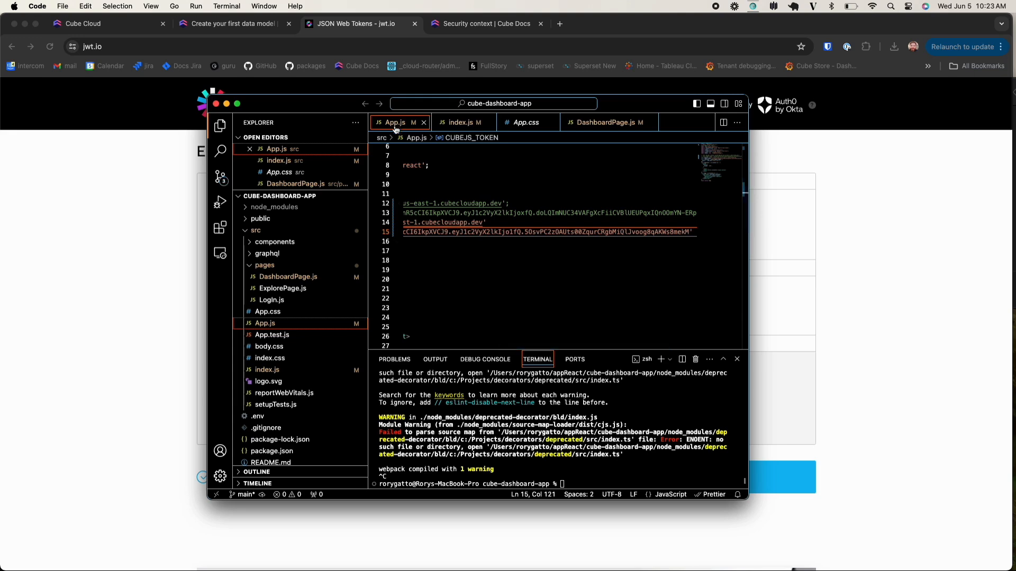
scroll(471, 242, "left", 10)
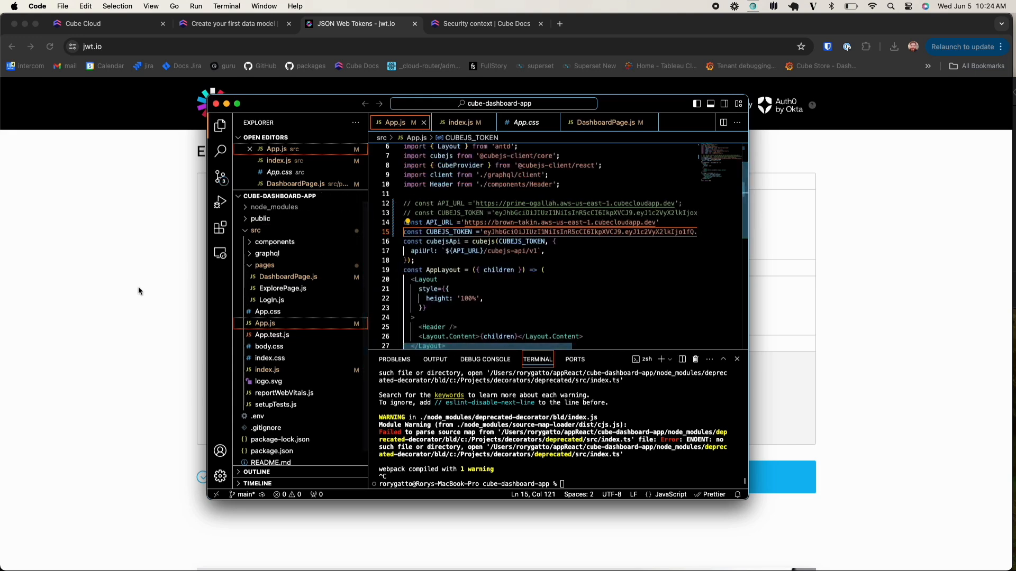
Switch to Cube Cloud in Chrome and check the build and API status on the deployment's overview
key("super+Tab")
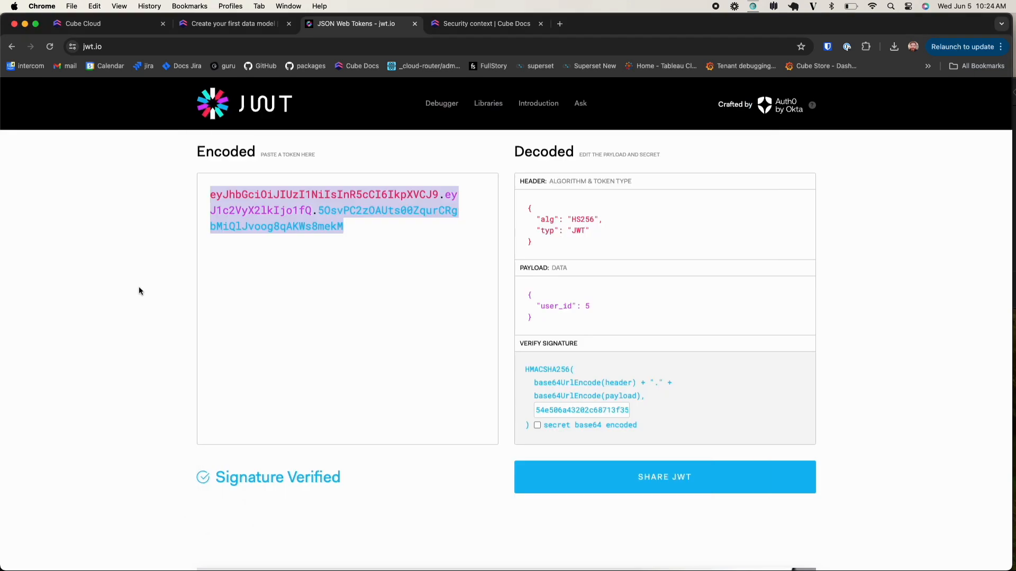
left_click(105, 26)
left_click(44, 128)
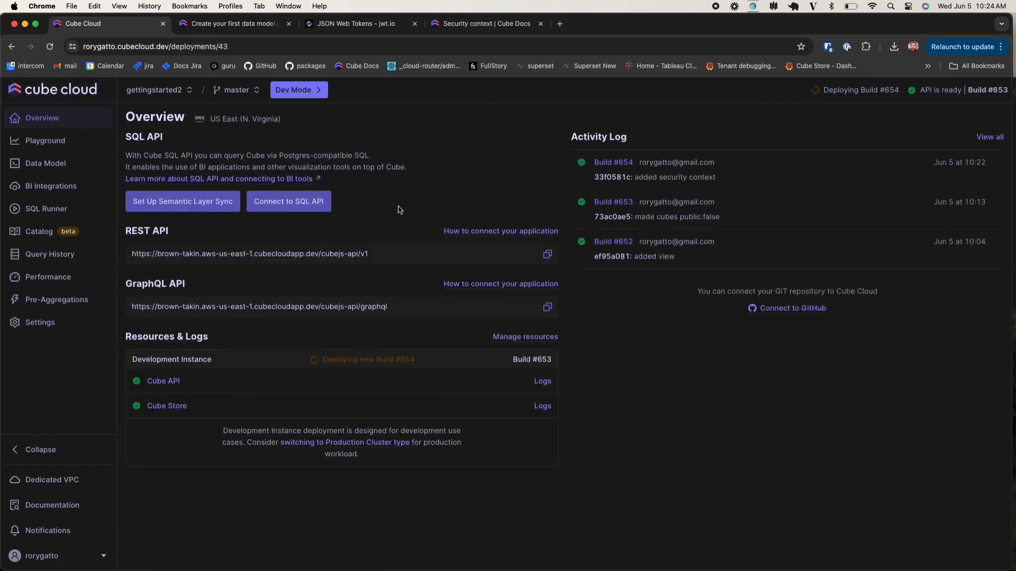
triple_click(844, 96)
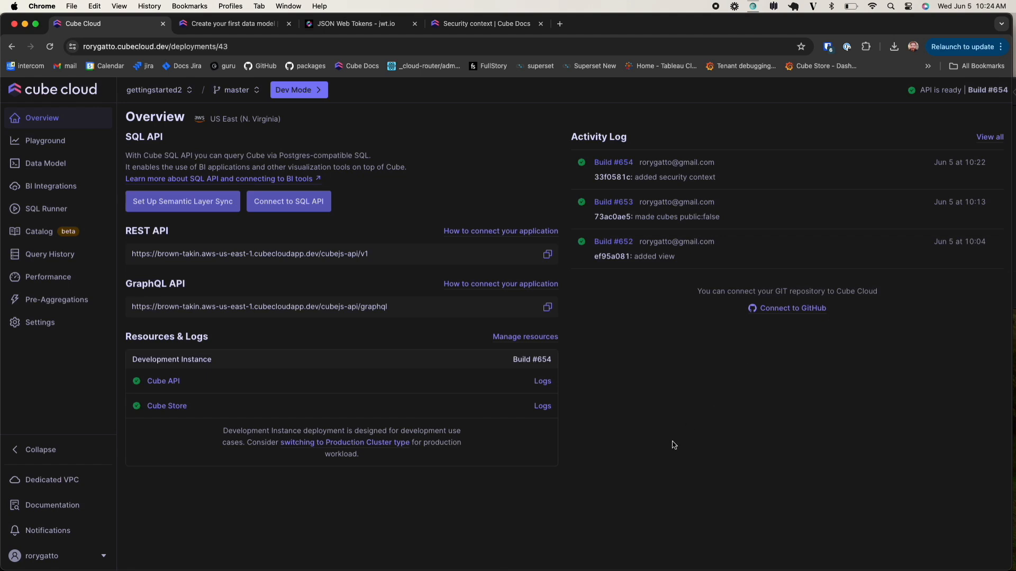
triple_click(932, 91)
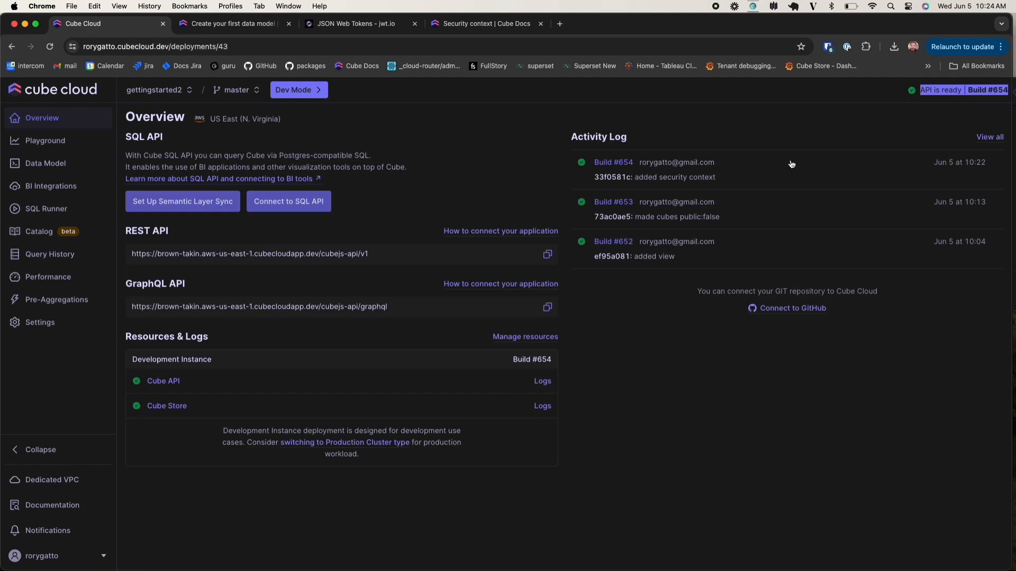
Return to VS Code, start the dashboard app with npm start, and bring up its page at localhost:3000 in Chrome
key("super+Tab")
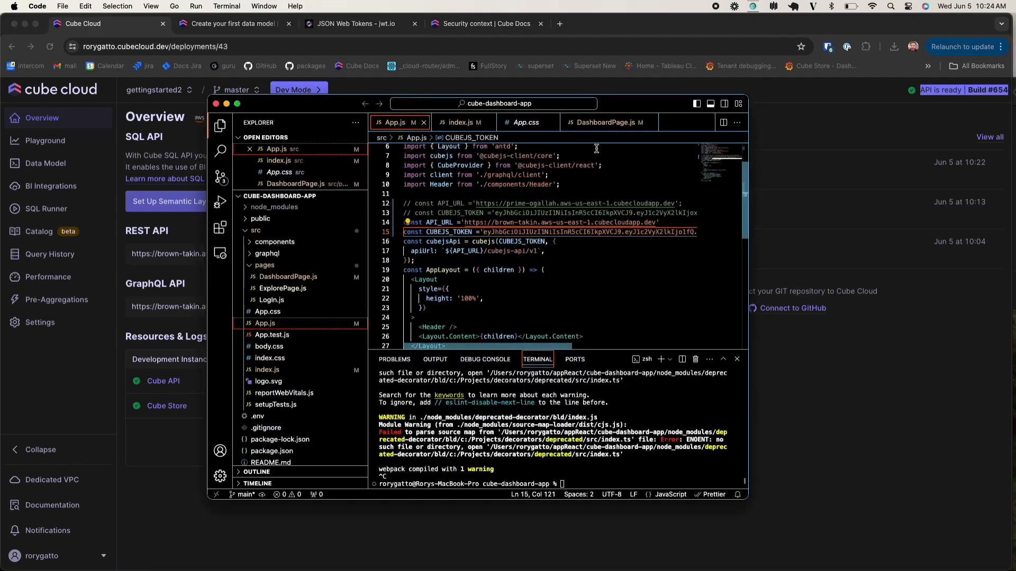
type("npm start")
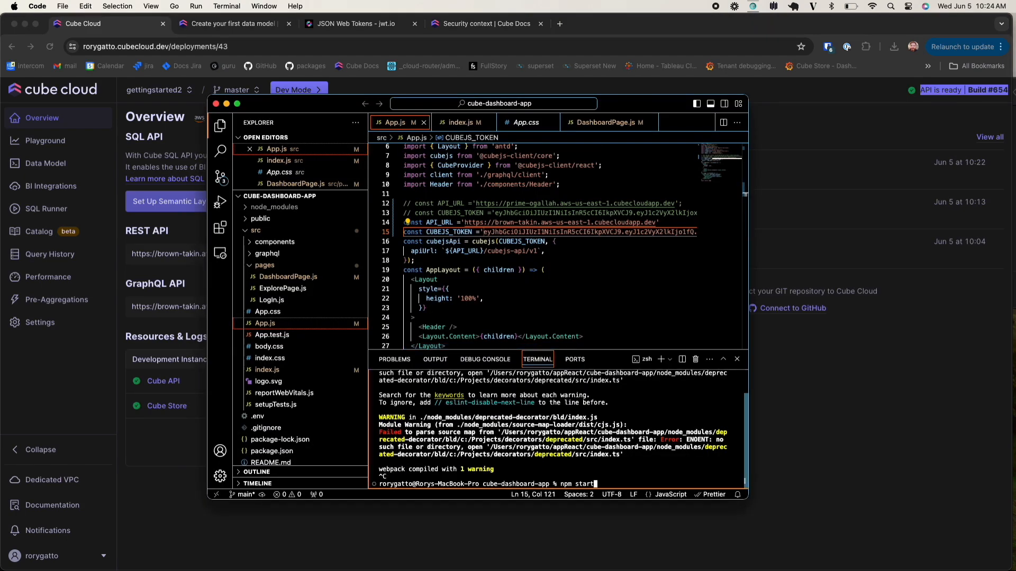
key("Return")
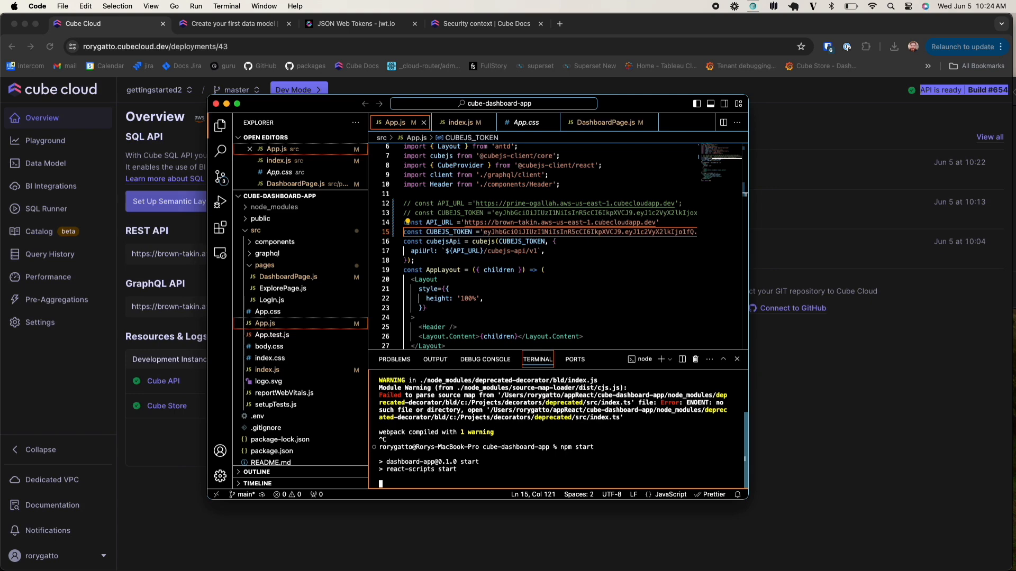
key("super+Tab")
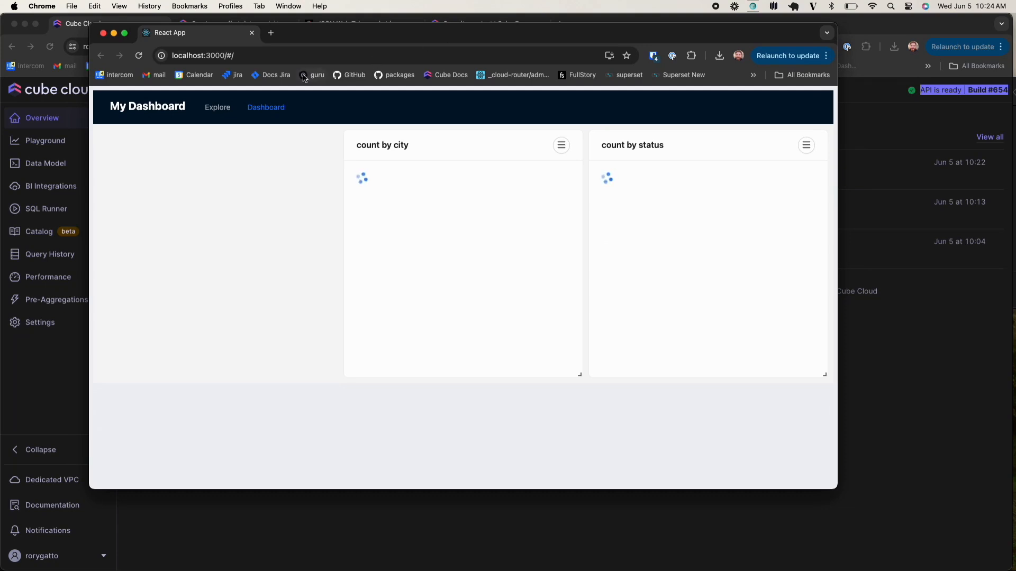
left_click(561, 146)
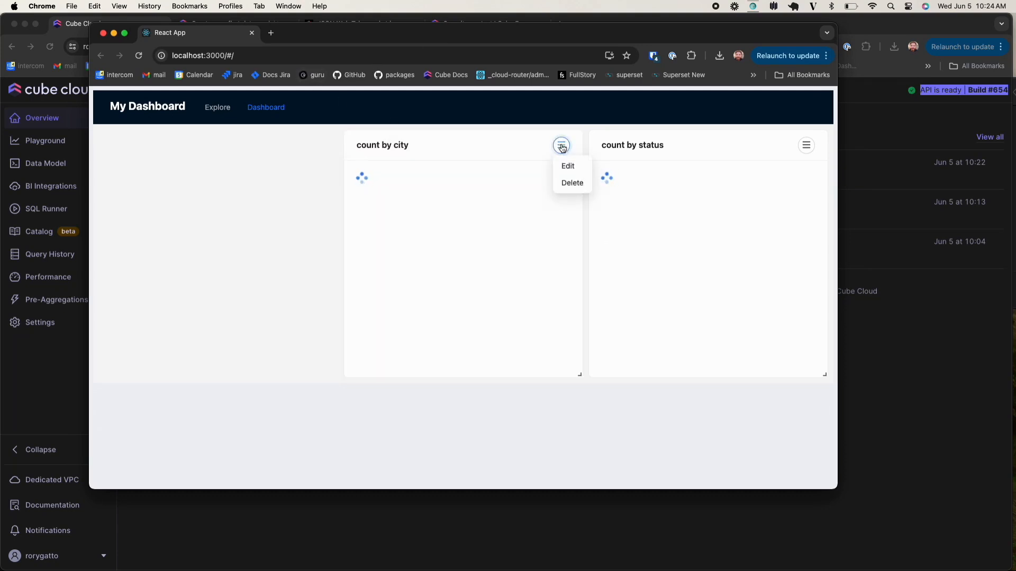
left_click(572, 183)
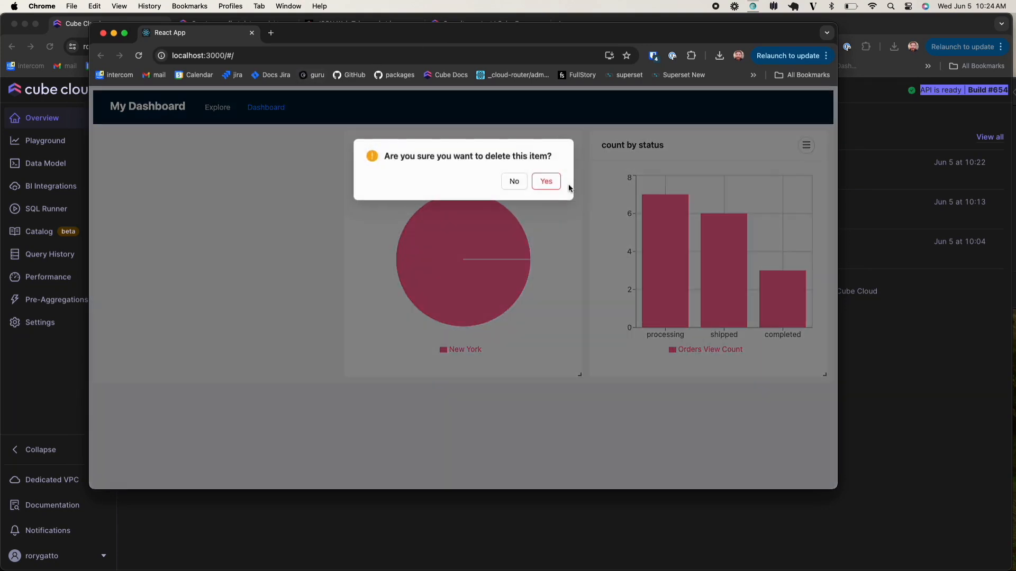
left_click(512, 183)
Examine the count by city pie chart and the per-status order counts in the count by status chart
mouse_move(476, 276)
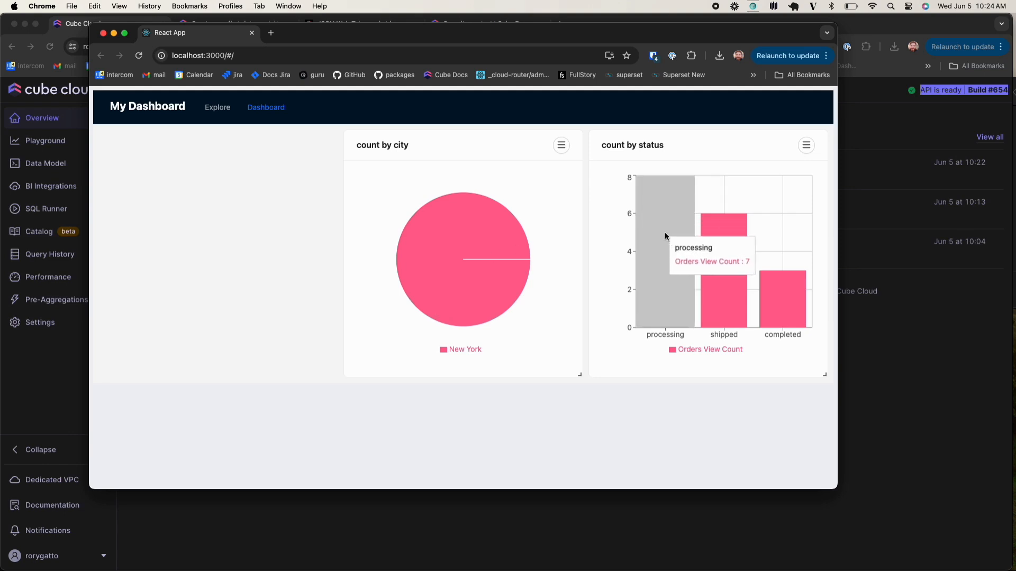
mouse_move(702, 281)
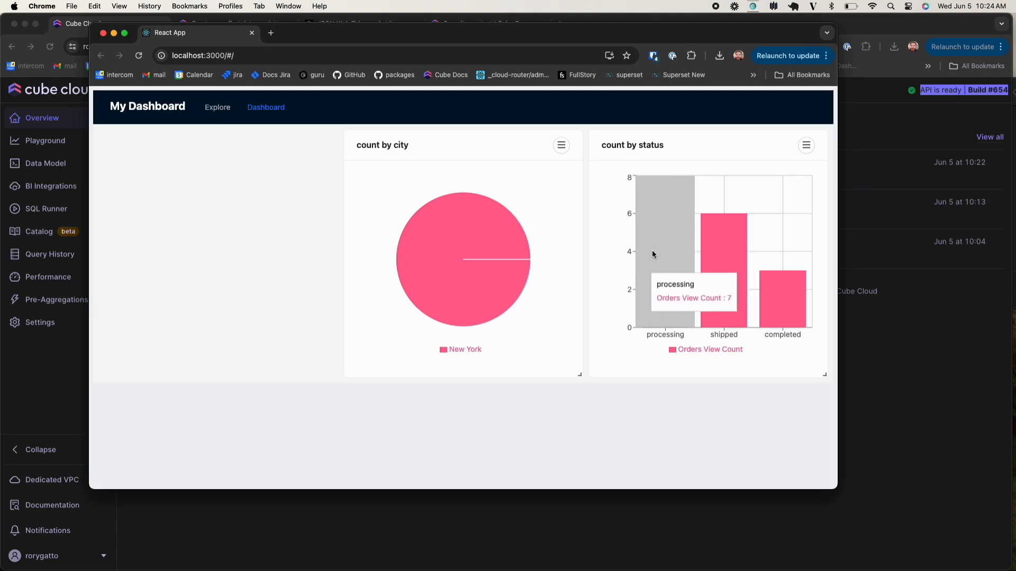
mouse_move(792, 319)
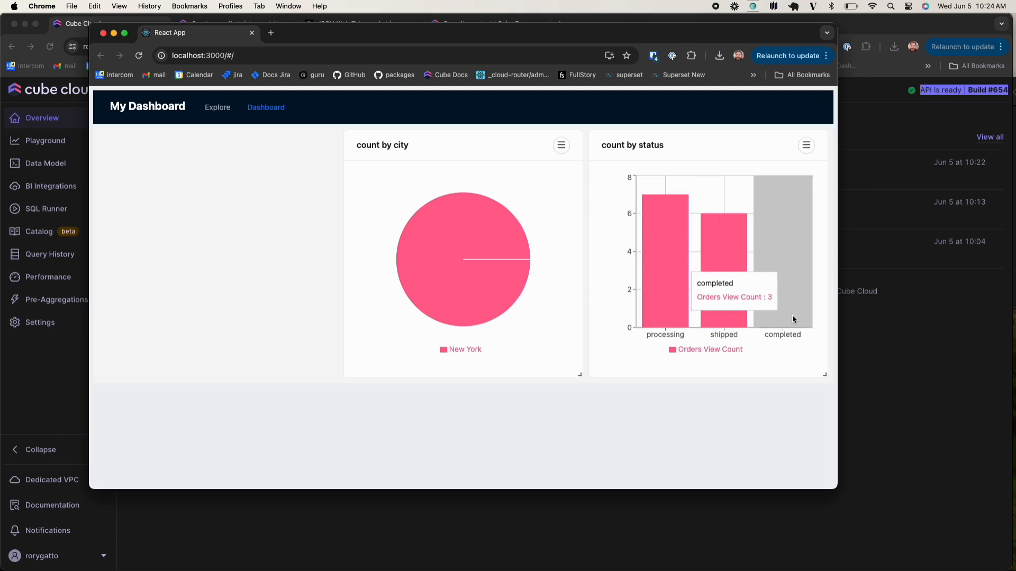
mouse_move(737, 315)
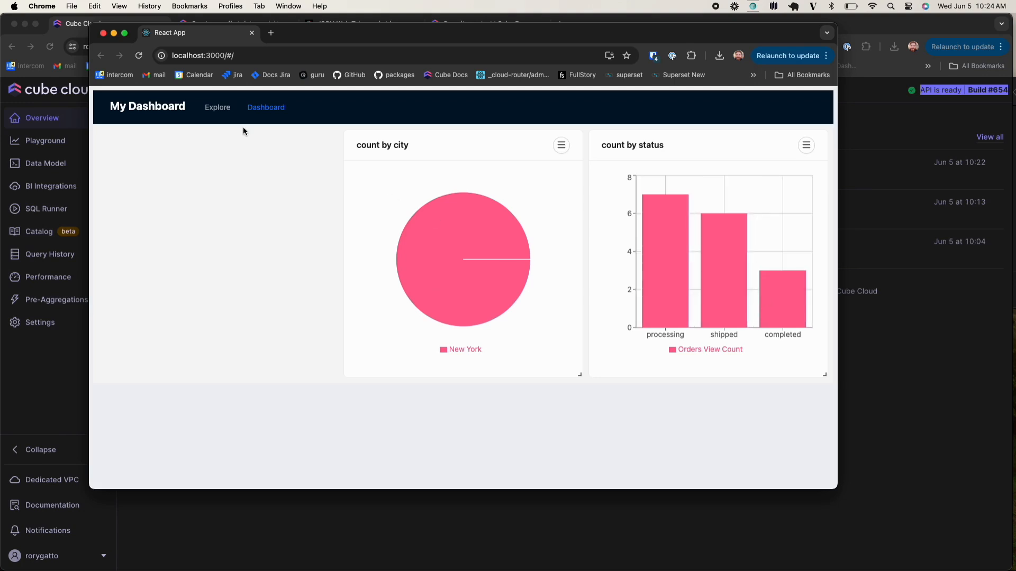
Build an Explore query with the dimensions Orders View User Id and Orders View Users City
left_click(207, 110)
left_click(195, 145)
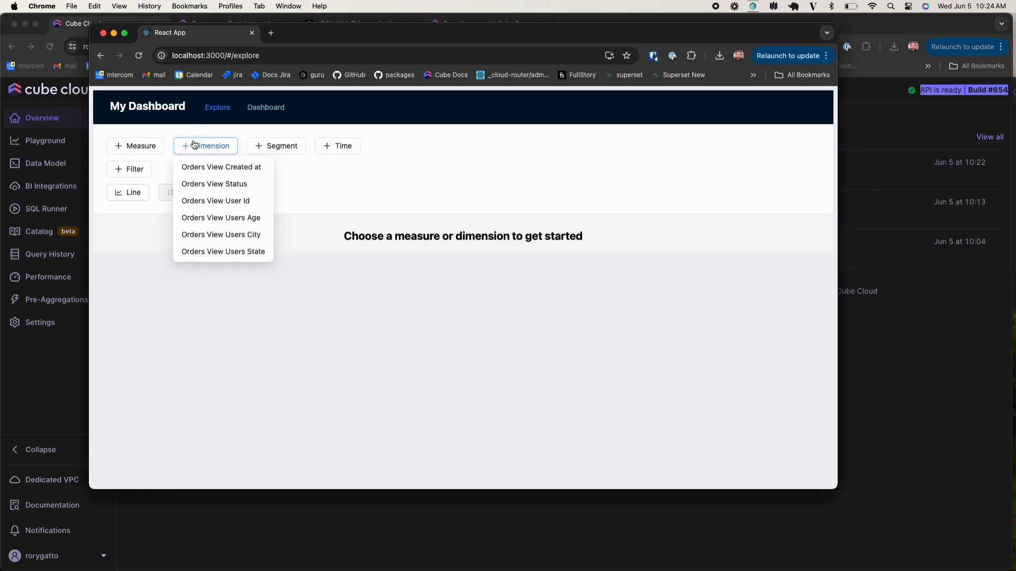
left_click(248, 202)
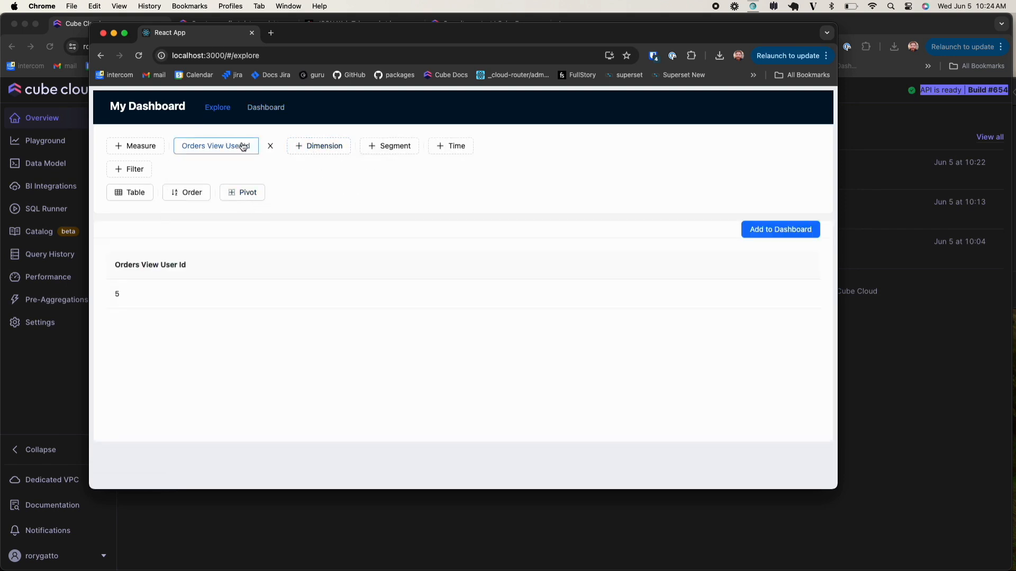
left_click(311, 151)
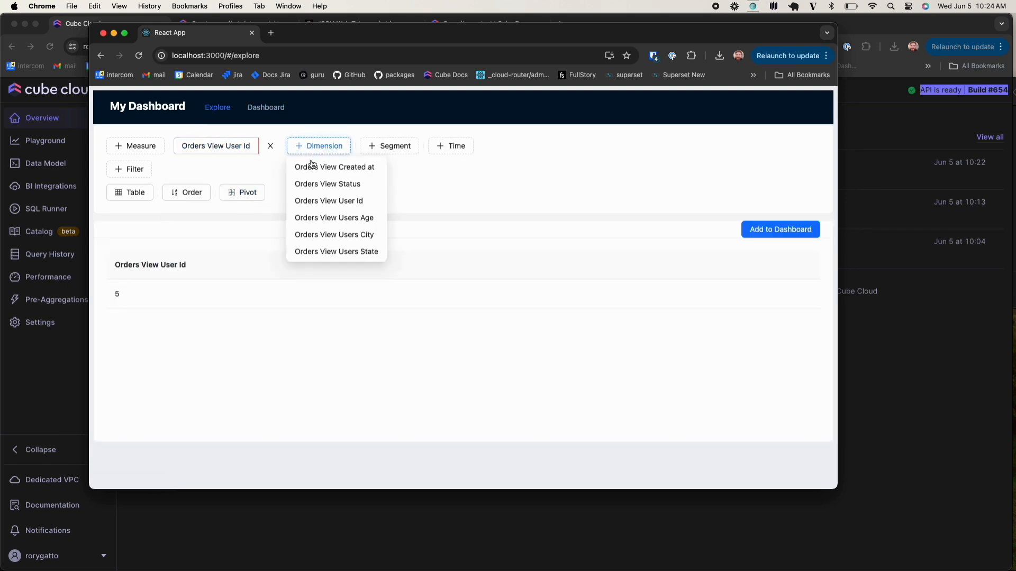
left_click(314, 234)
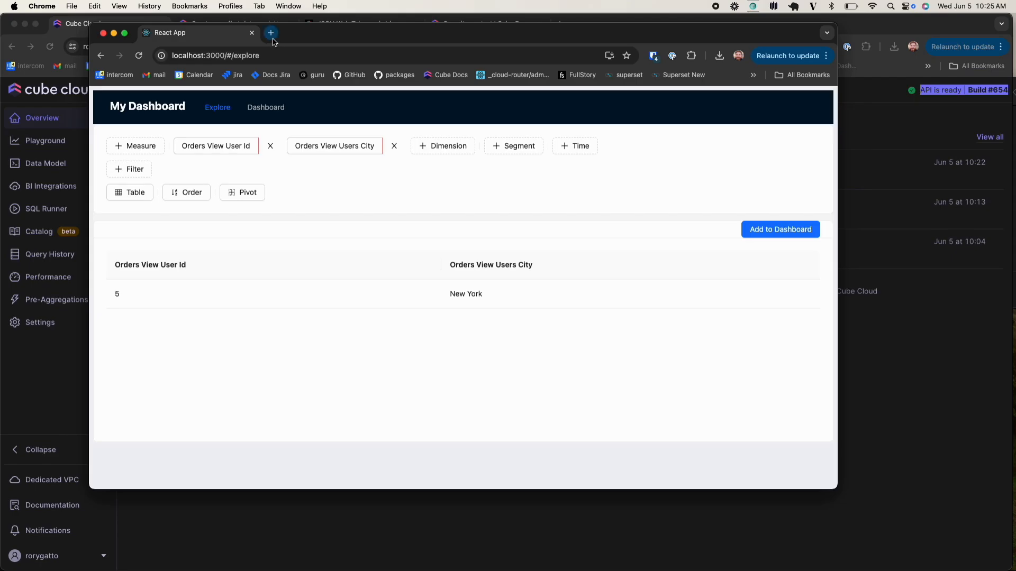
key("super+Tab")
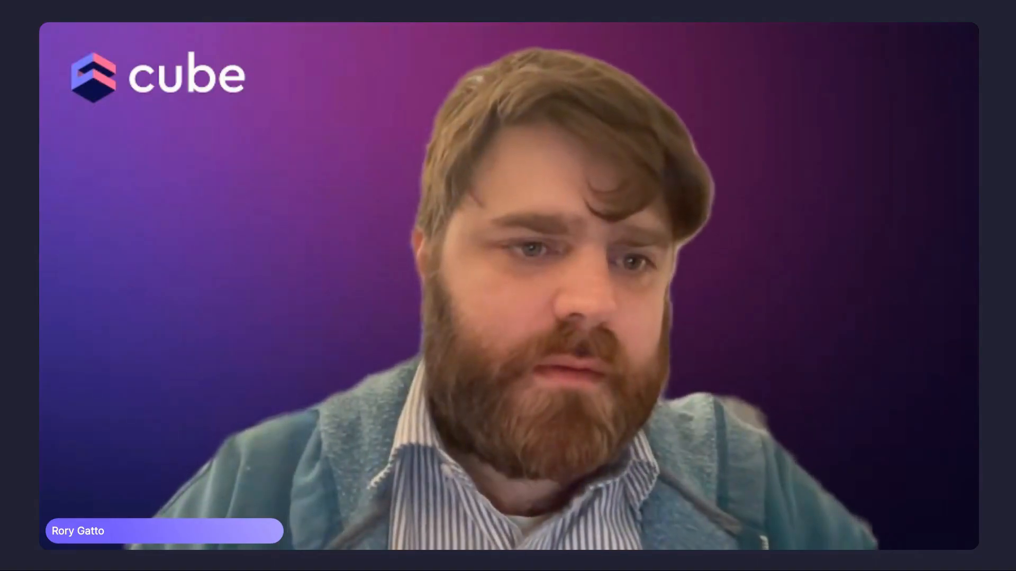